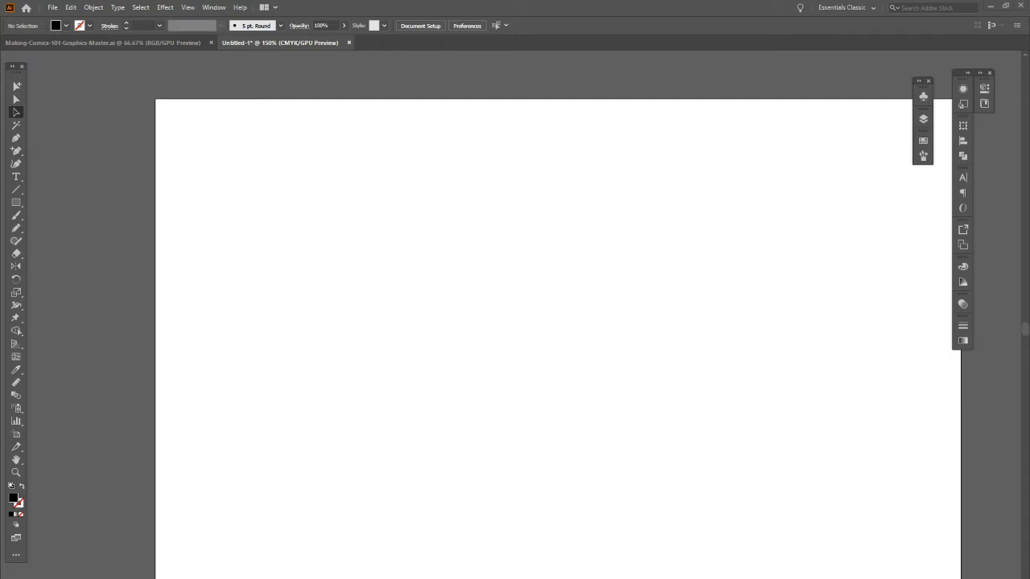
{"action": "left_click", "coordinate": [16, 177]}
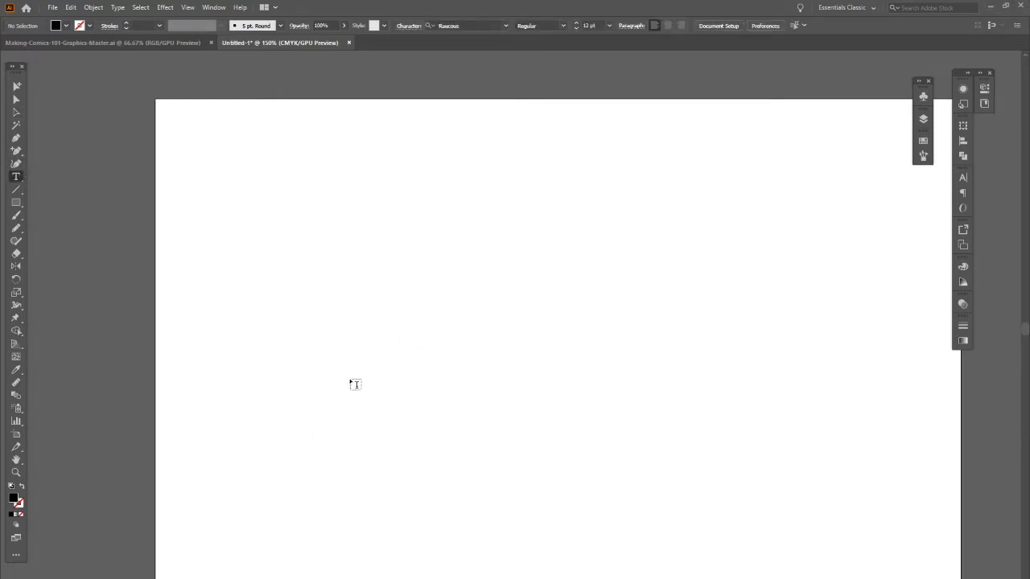
{"action": "left_click", "coordinate": [259, 366]}
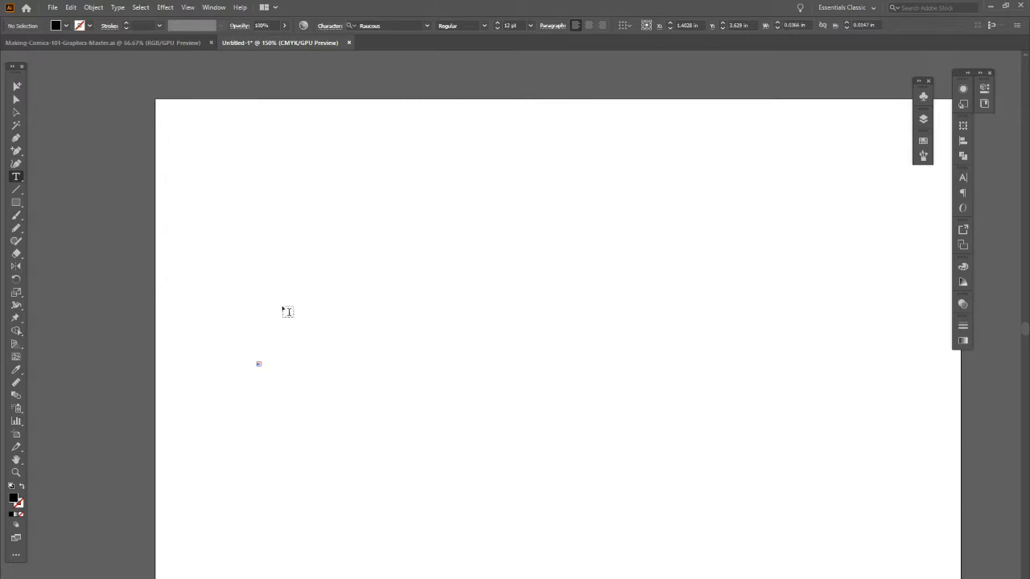
{"action": "left_click", "coordinate": [264, 344]}
{"action": "key", "text": "Escape"}
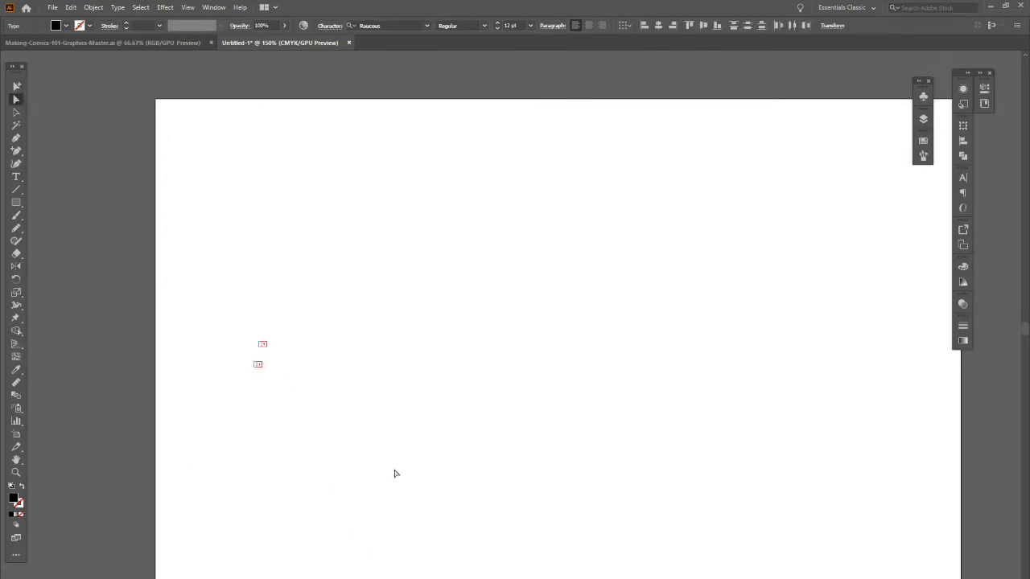
{"action": "left_click", "coordinate": [395, 473]}
- Place a line of placeholder text on the artboard, set its size to 72 pt and nudge it slightly
{"action": "left_click", "coordinate": [15, 176]}
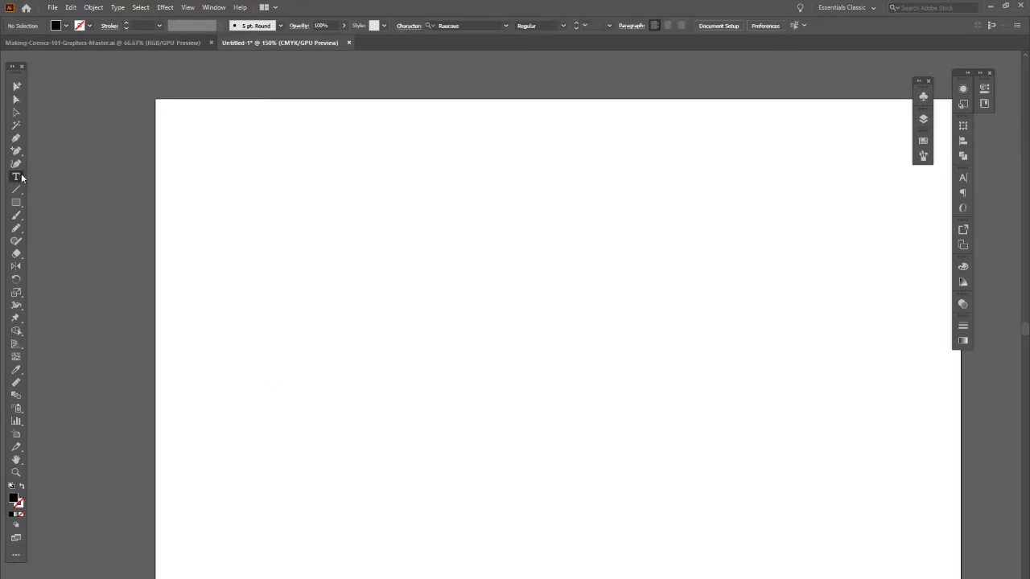
{"action": "left_click", "coordinate": [240, 409]}
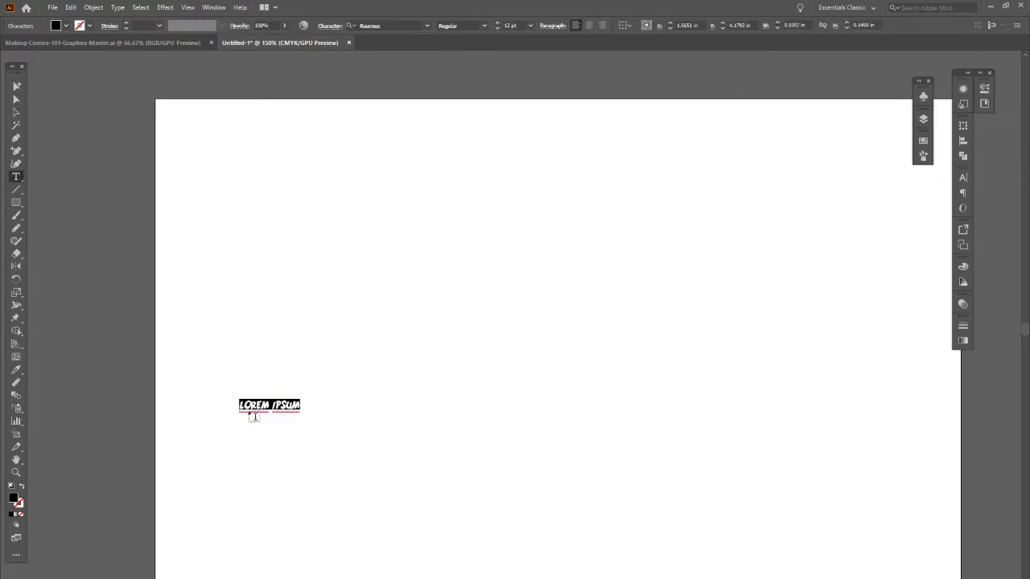
{"action": "left_click", "coordinate": [498, 23]}
{"action": "left_click", "coordinate": [498, 24]}
{"action": "left_click", "coordinate": [498, 23]}
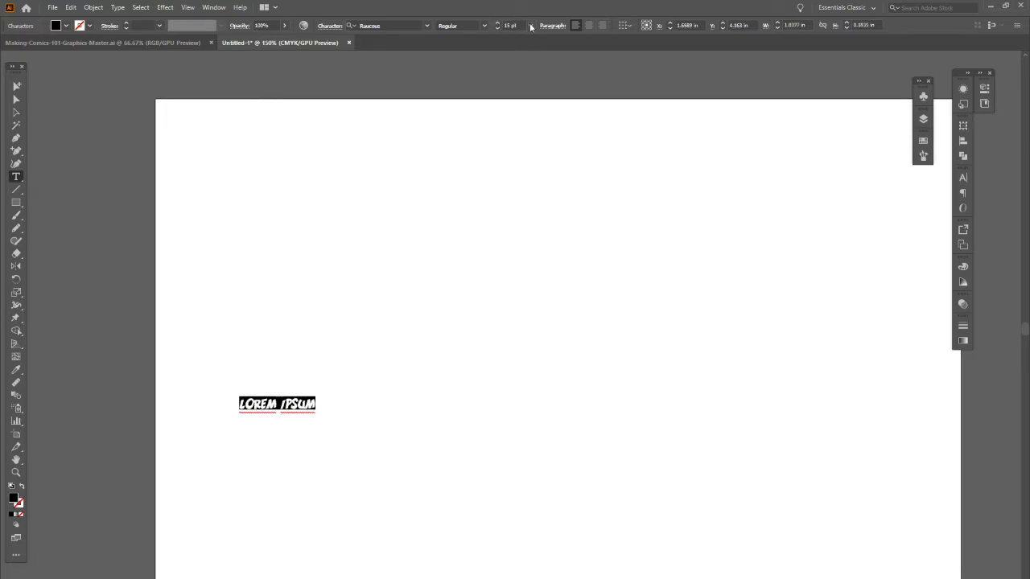
{"action": "left_click", "coordinate": [530, 25]}
{"action": "left_click", "coordinate": [545, 217]}
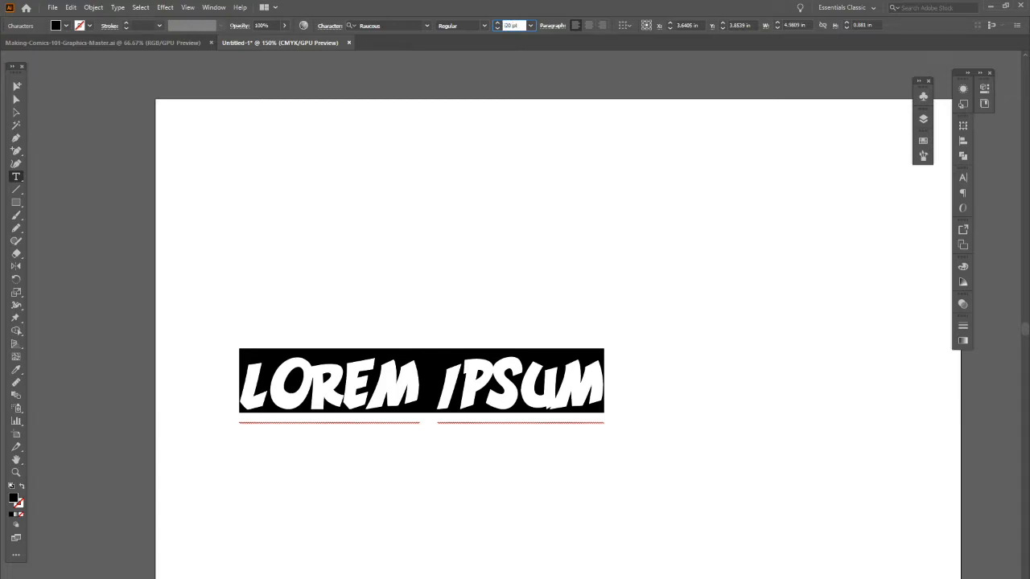
{"action": "left_click", "coordinate": [667, 80]}
{"action": "left_click", "coordinate": [20, 104]}
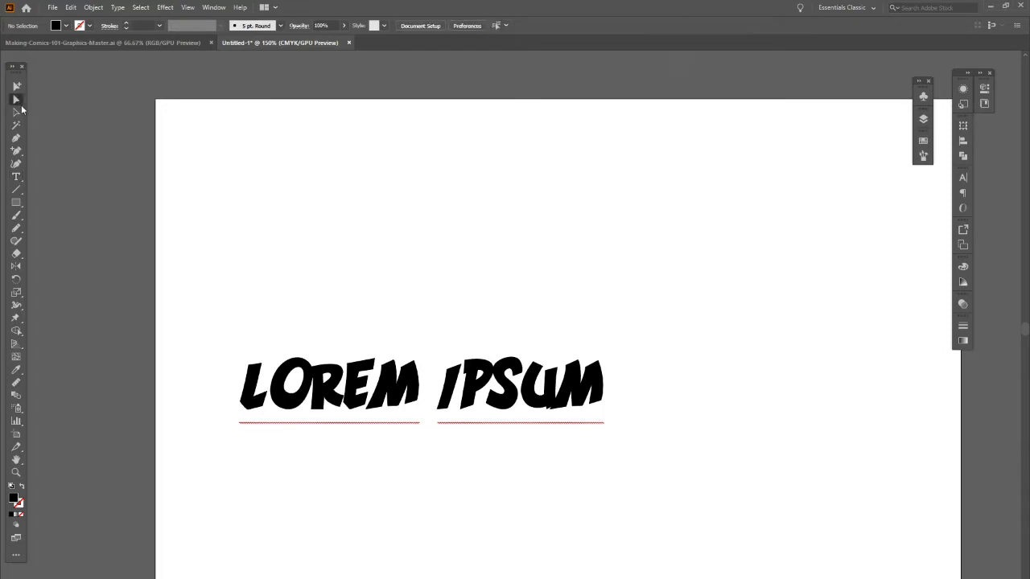
{"action": "mouse_move", "coordinate": [563, 426]}
{"action": "left_mouse_down"}
{"action": "mouse_move", "coordinate": [563, 348]}
{"action": "mouse_move", "coordinate": [557, 435]}
{"action": "left_mouse_up"}
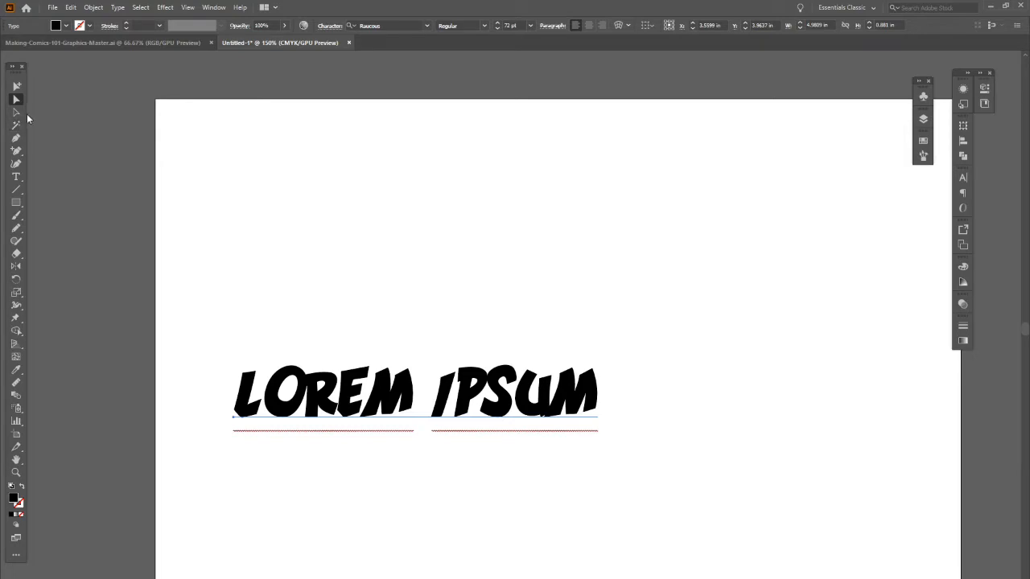
- Replace the placeholder text with "KABOOM KABOOM"
{"action": "left_click", "coordinate": [17, 177]}
{"action": "left_click_drag", "start_coordinate": [234, 398], "coordinate": [695, 441]}
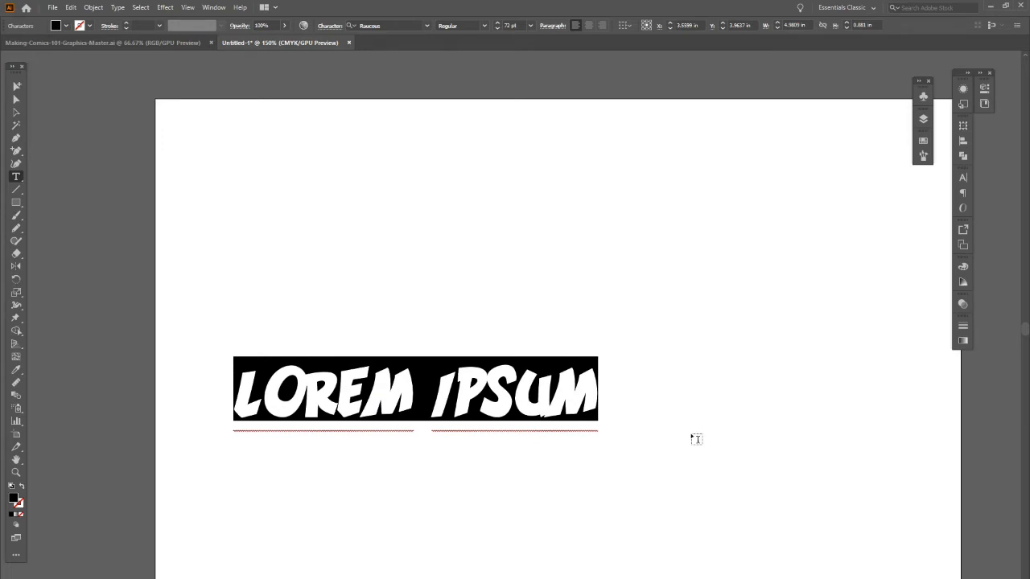
{"action": "type", "text": "KAB"}
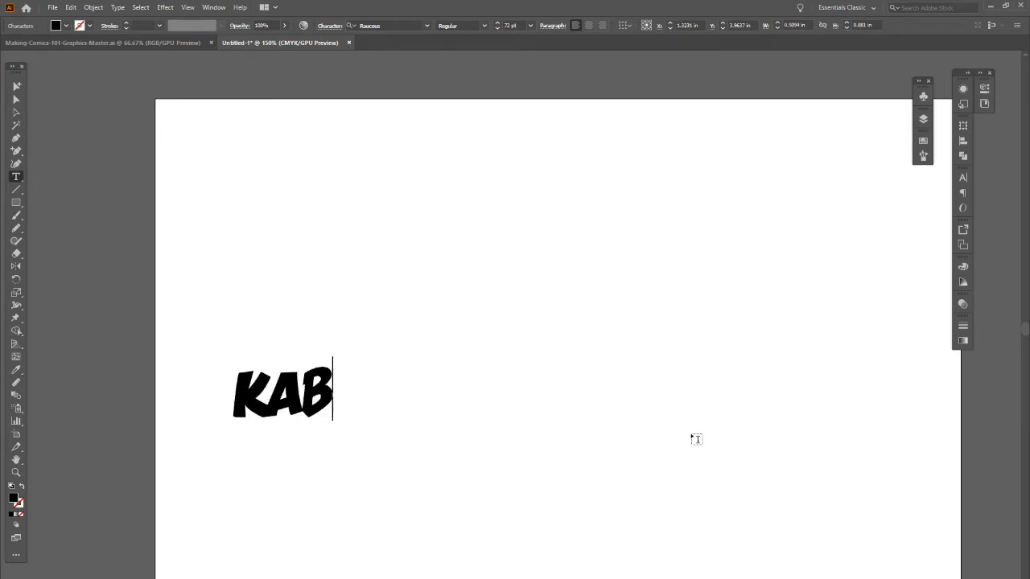
{"action": "type", "text": "OOM"}
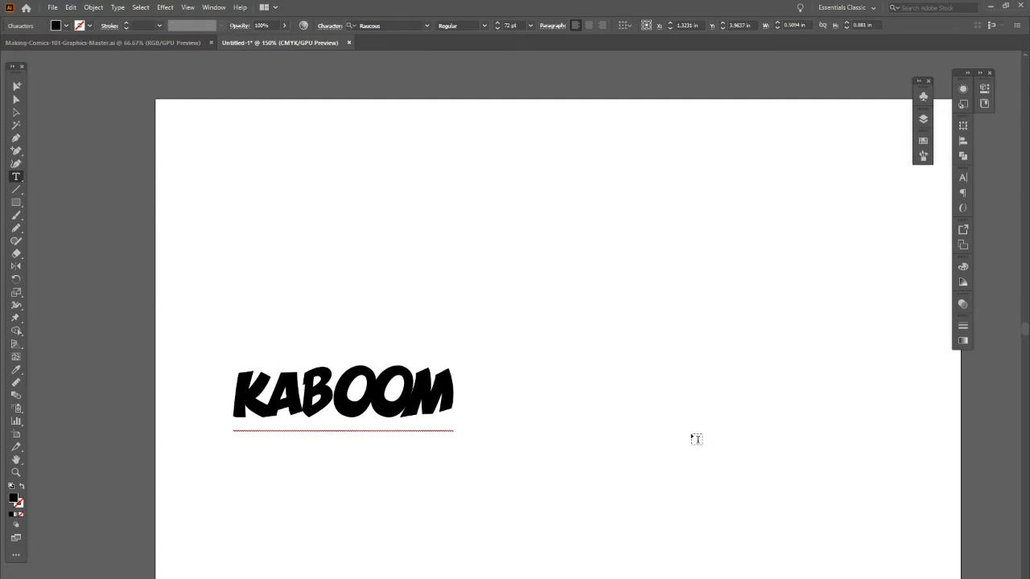
{"action": "type", "text": " KABOO"}
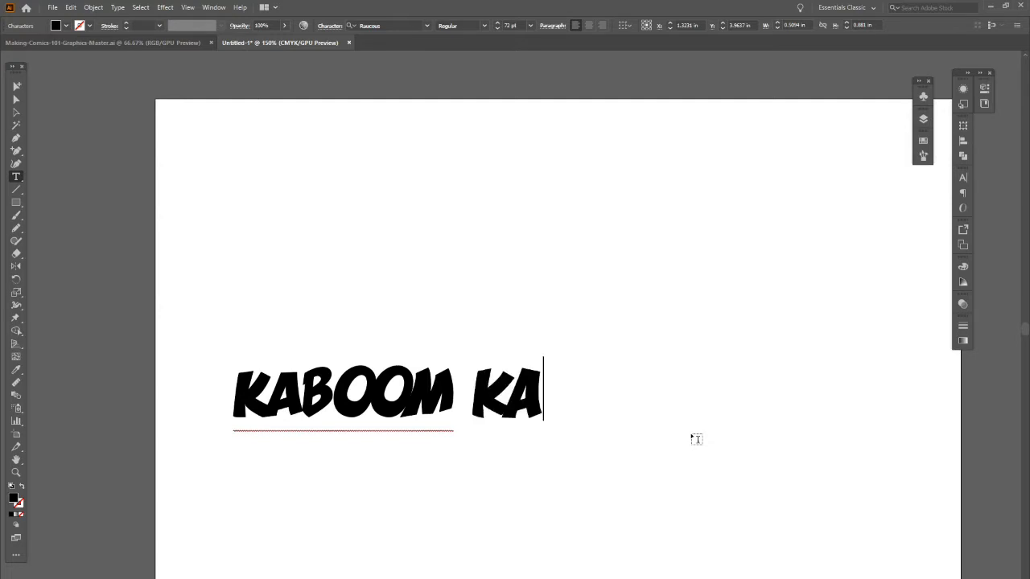
{"action": "type", "text": "M"}
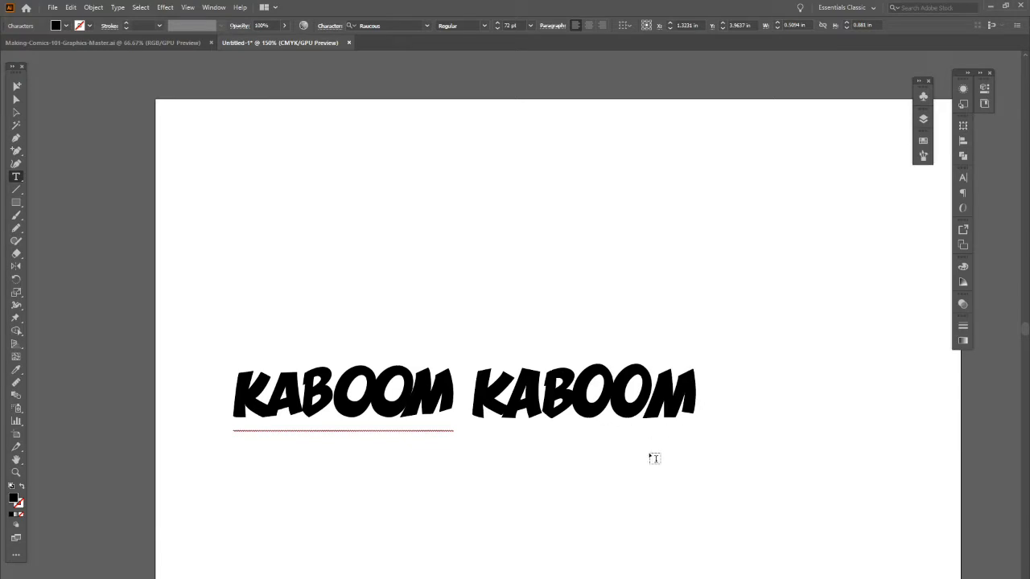
- Retype the second O of the first KABOOM and tighten the kerning on both sides of it
{"action": "left_click_drag", "start_coordinate": [383, 379], "coordinate": [399, 379]}
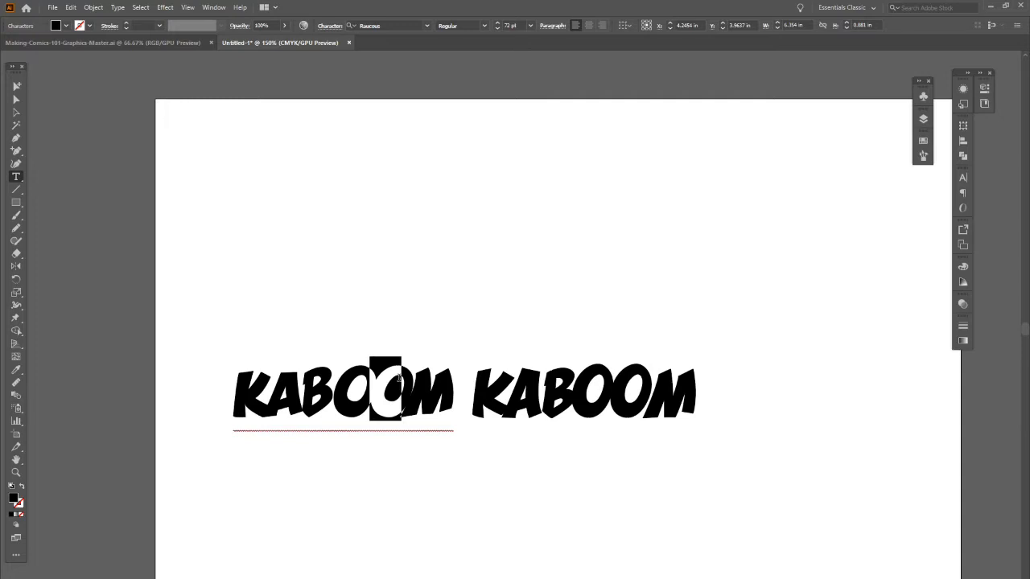
{"action": "type", "text": "O"}
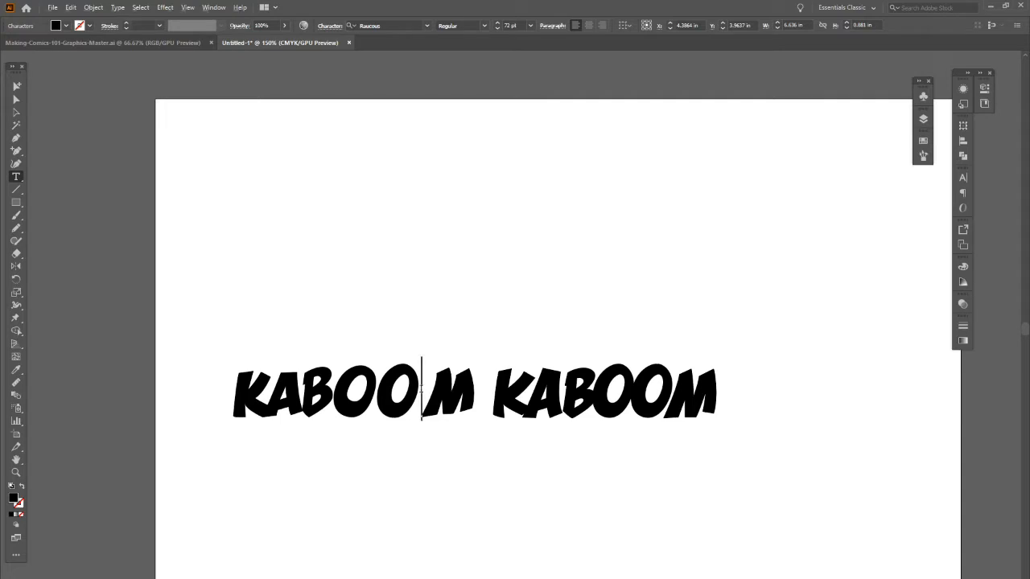
{"action": "key", "text": "alt+Left"}
{"action": "key", "text": "alt+Left"}
{"action": "key", "text": "alt+Left"}
{"action": "key", "text": "alt+Left"}
{"action": "key", "text": "alt+Left"}
{"action": "key", "text": "alt+Left"}
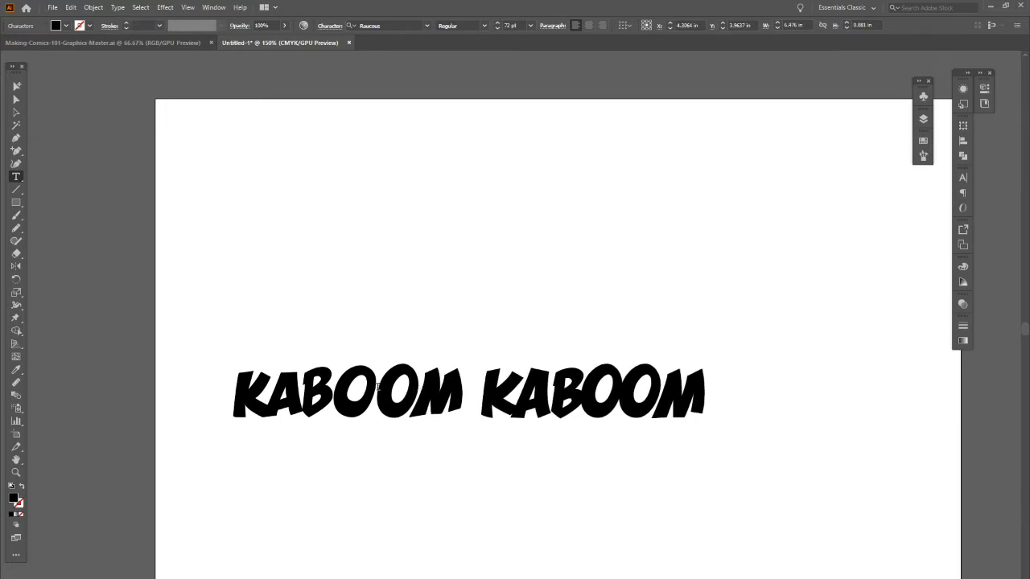
{"action": "left_click", "coordinate": [383, 383]}
{"action": "key", "text": "alt+Left"}
- Delete the second word, then enlarge the remaining KABOOM to about 6.1 in wide around the middle of the artboard
{"action": "left_click_drag", "start_coordinate": [460, 385], "coordinate": [864, 427]}
{"action": "key", "text": "BackSpace"}
{"action": "left_click", "coordinate": [16, 99]}
{"action": "key", "text": "a"}
{"action": "left_click", "coordinate": [455, 398]}
{"action": "left_click_drag", "start_coordinate": [452, 399], "coordinate": [559, 375]}
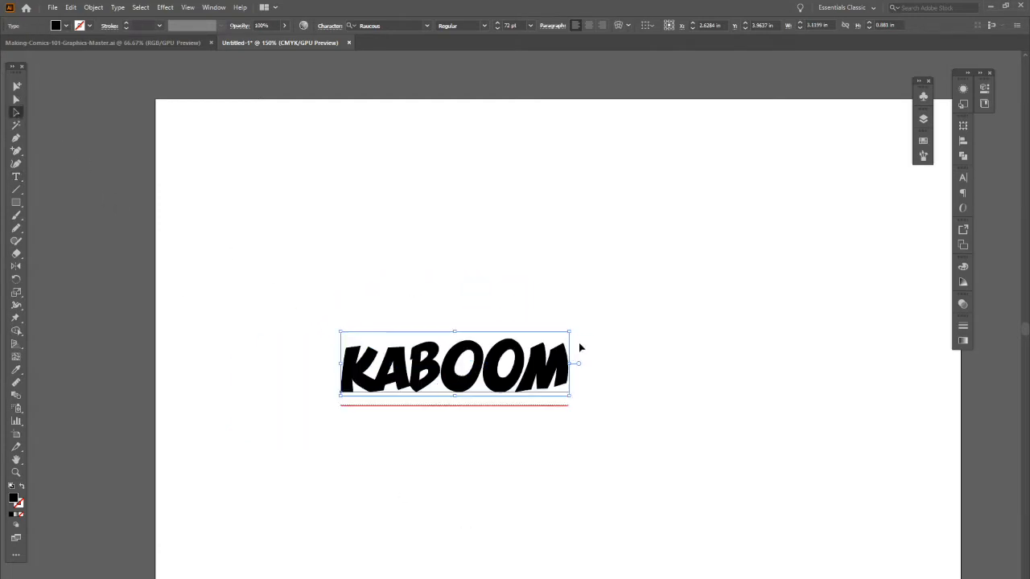
{"action": "left_click_drag", "start_coordinate": [569, 333], "coordinate": [789, 214]}
{"action": "left_click_drag", "start_coordinate": [769, 352], "coordinate": [737, 360]}
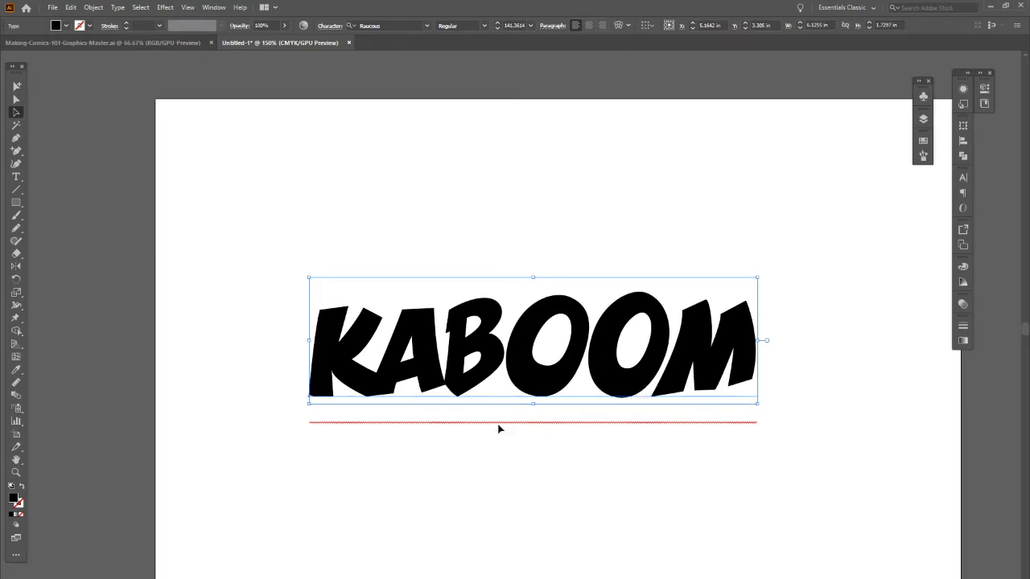
- Expand the KABOOM text into outlines with Object and Fill enabled, and nudge it slightly left
{"action": "left_click", "coordinate": [93, 7]}
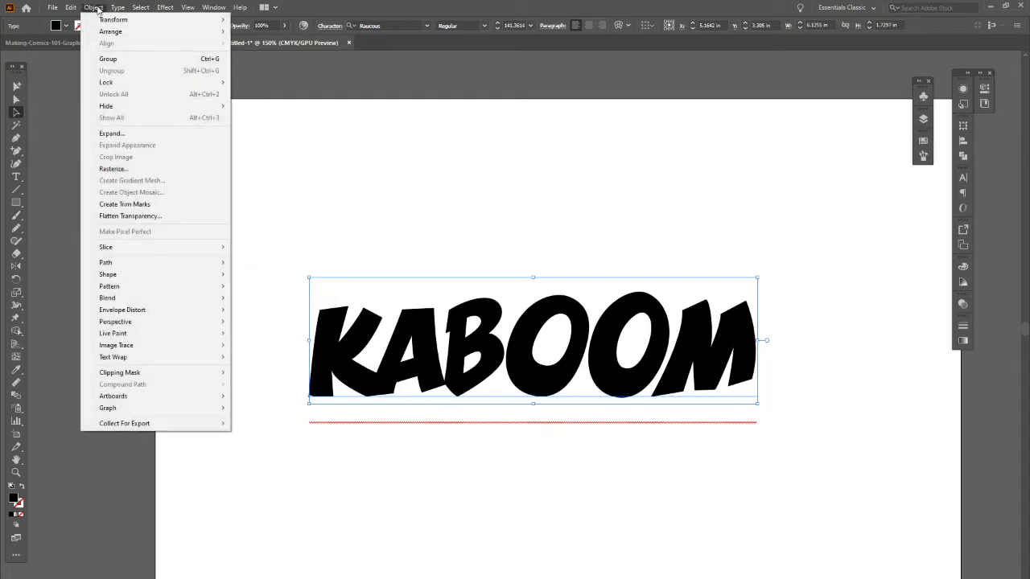
{"action": "left_click", "coordinate": [113, 134]}
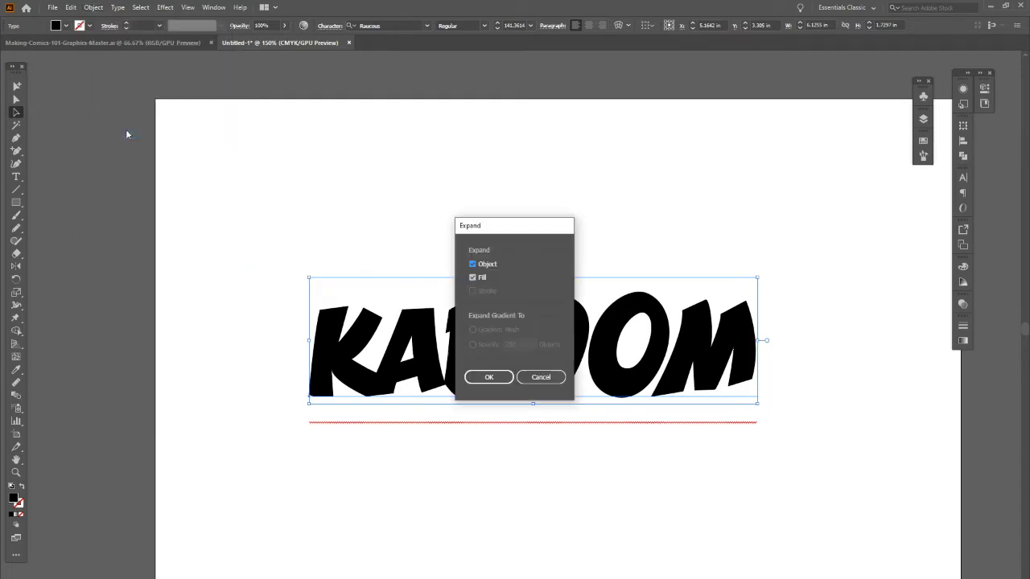
{"action": "left_click", "coordinate": [500, 380]}
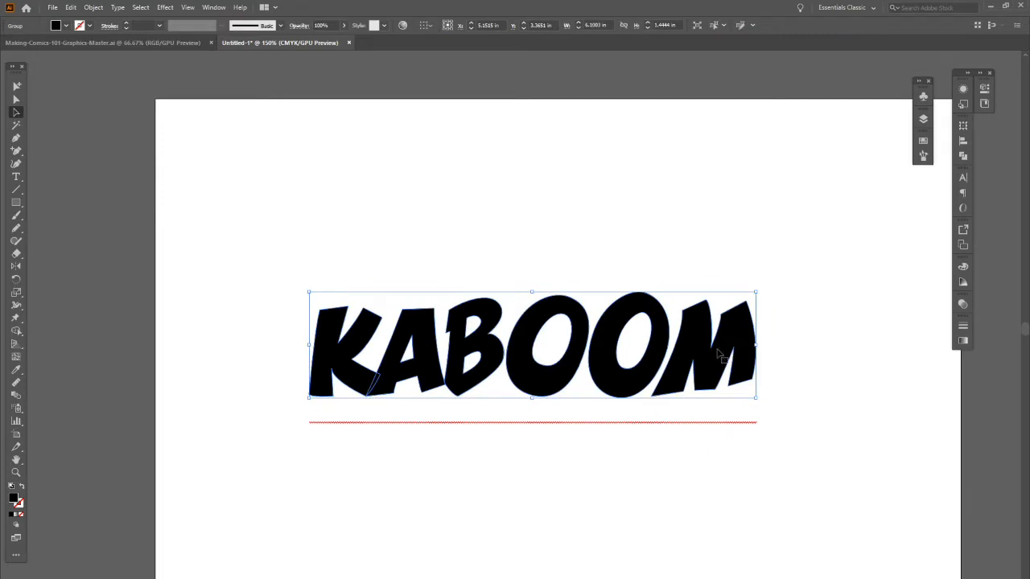
{"action": "left_click_drag", "start_coordinate": [719, 362], "coordinate": [702, 360]}
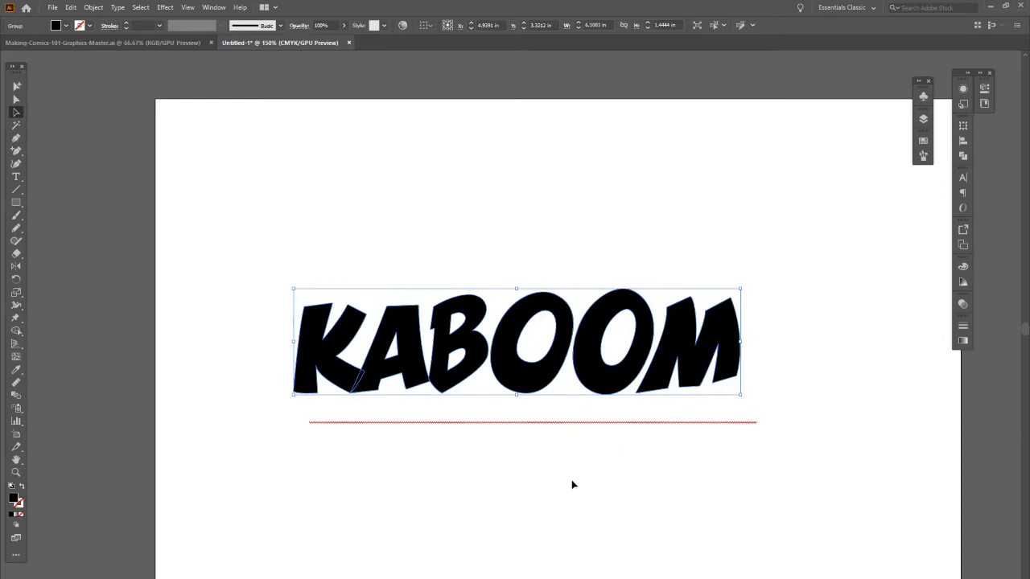
- Ungroup the expanded KABOOM outlines so each letter can be selected separately
{"action": "left_click", "coordinate": [100, 9]}
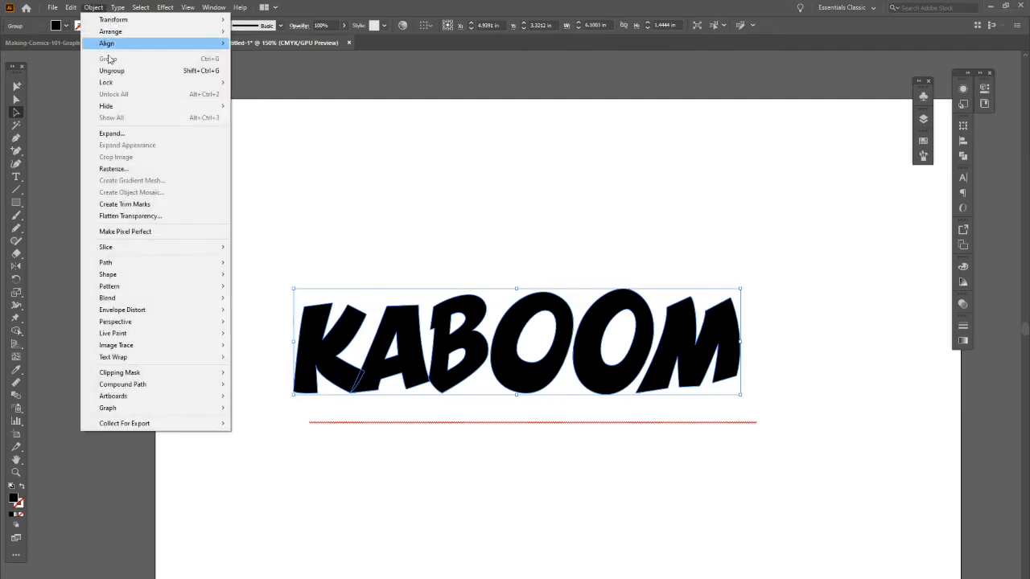
{"action": "left_click", "coordinate": [113, 70]}
{"action": "left_click", "coordinate": [754, 481]}
{"action": "double_click", "coordinate": [732, 377]}
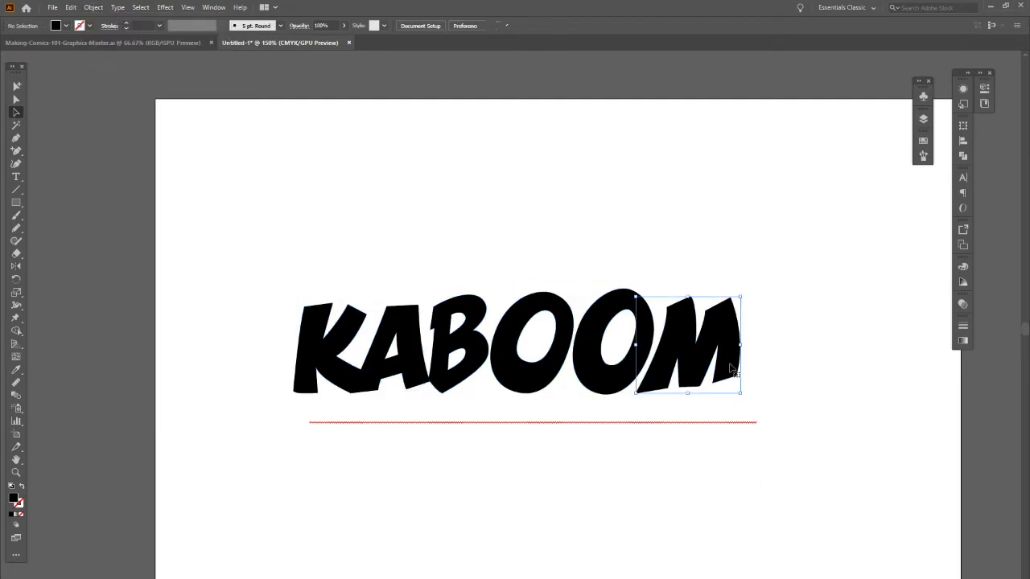
{"action": "double_click", "coordinate": [812, 369]}
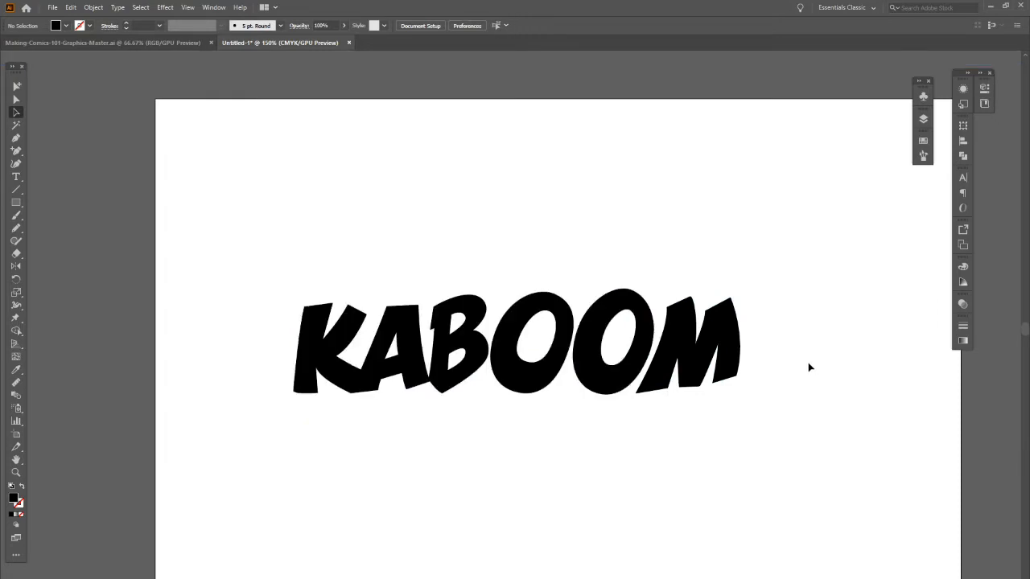
- Shift the two Os left so they overlap each other and the B
{"action": "left_click", "coordinate": [604, 381]}
{"action": "left_click", "coordinate": [623, 394]}
{"action": "left_click", "coordinate": [535, 385]}
{"action": "left_click", "coordinate": [610, 387]}
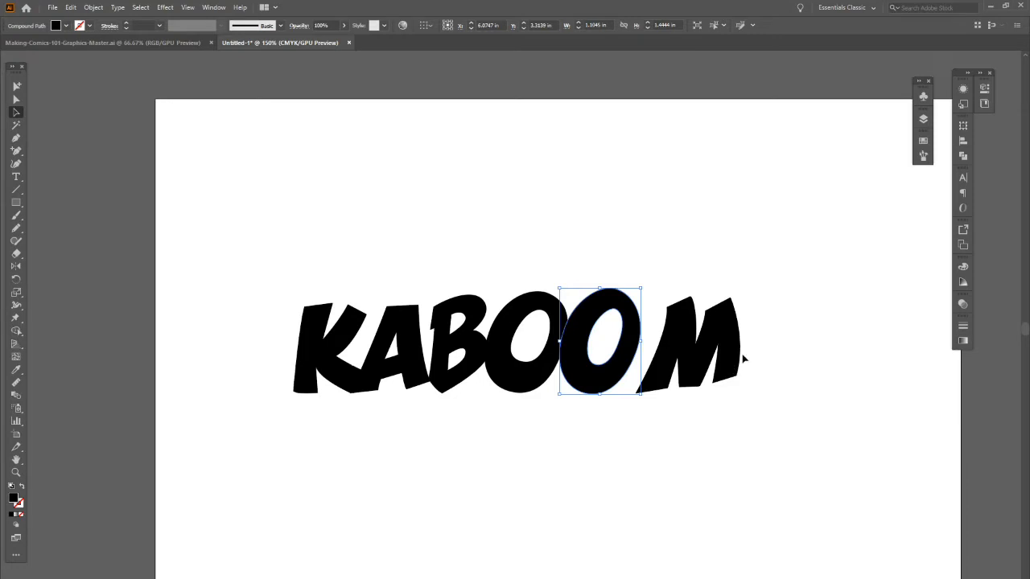
- Move the M away to the right, then add a copy of the second O beside it and enlarge the copy
{"action": "left_click_drag", "start_coordinate": [736, 362], "coordinate": [840, 377]}
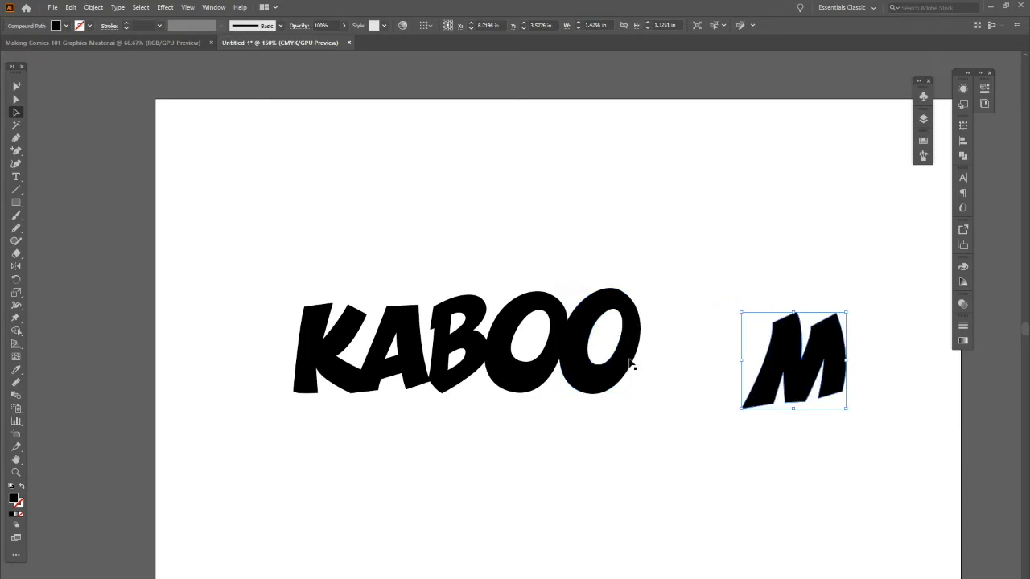
{"action": "left_click_drag", "start_coordinate": [625, 362], "coordinate": [679, 377]}
{"action": "left_click_drag", "start_coordinate": [696, 292], "coordinate": [711, 278]}
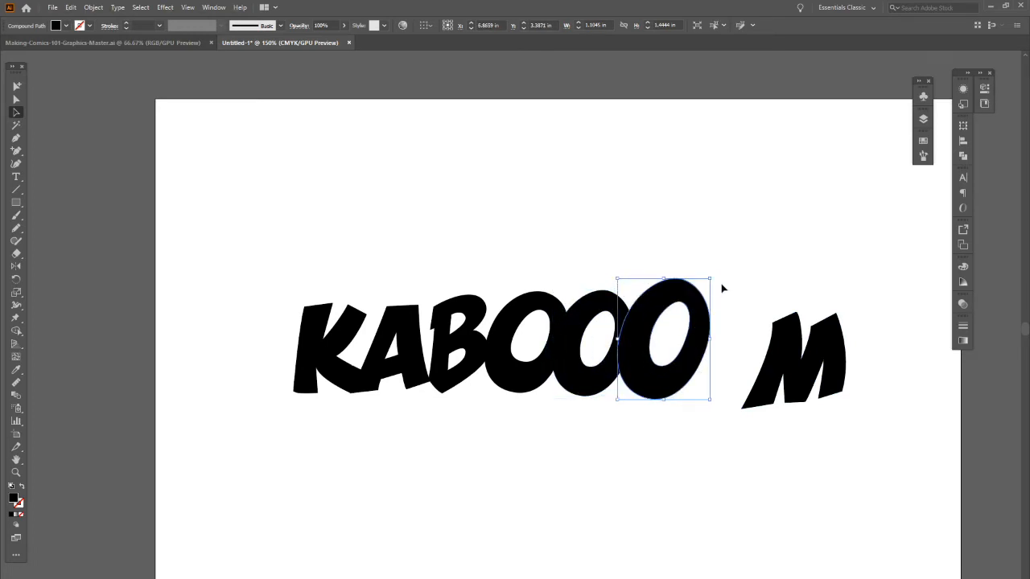
- Move the M down out of the way and add a smaller fourth O overlapping the enlarged one
{"action": "left_click", "coordinate": [689, 424]}
{"action": "left_click_drag", "start_coordinate": [808, 371], "coordinate": [849, 448]}
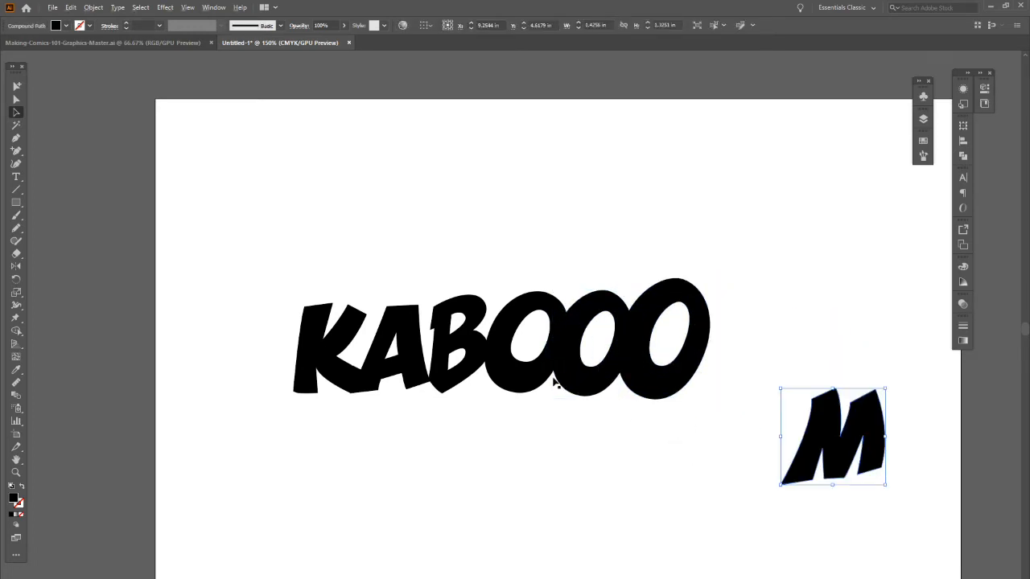
{"action": "left_click_drag", "start_coordinate": [736, 382], "coordinate": [745, 384]}
{"action": "mouse_move", "coordinate": [783, 293]}
{"action": "left_mouse_down"}
{"action": "mouse_move", "coordinate": [777, 285]}
{"action": "mouse_move", "coordinate": [788, 292]}
{"action": "left_mouse_up"}
{"action": "left_click", "coordinate": [806, 314]}
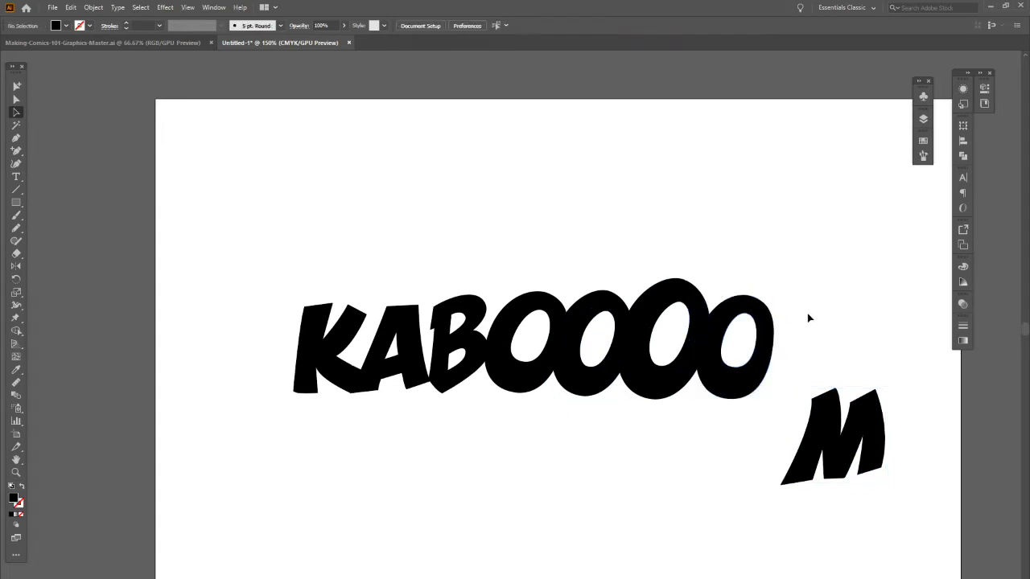
- Move the M back up against the last O to complete the word KABOOOOM
{"action": "left_click", "coordinate": [603, 389]}
{"action": "left_click_drag", "start_coordinate": [638, 399], "coordinate": [644, 411]}
{"action": "left_click", "coordinate": [667, 483]}
{"action": "left_click", "coordinate": [486, 357]}
{"action": "left_click", "coordinate": [852, 362]}
{"action": "left_click_drag", "start_coordinate": [857, 450], "coordinate": [827, 366]}
{"action": "left_click", "coordinate": [821, 534]}
- Shift the B toward the A, and move the Os and M left to close the gaps
{"action": "left_click", "coordinate": [428, 388]}
{"action": "left_click_drag", "start_coordinate": [616, 347], "coordinate": [476, 312]}
{"action": "left_click_drag", "start_coordinate": [493, 346], "coordinate": [487, 348]}
{"action": "left_click", "coordinate": [797, 483]}
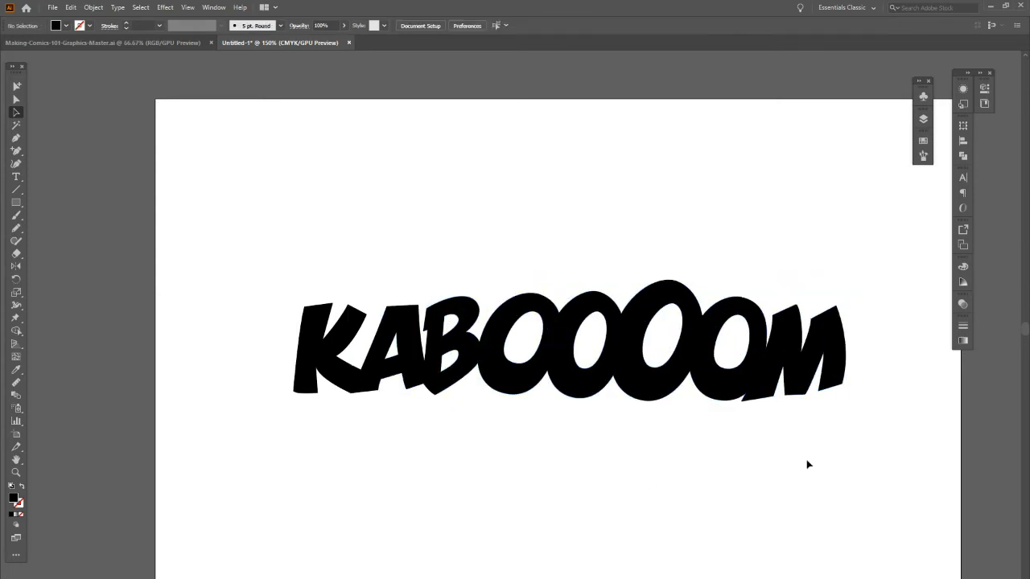
{"action": "left_click_drag", "start_coordinate": [860, 423], "coordinate": [531, 366]}
{"action": "left_click", "coordinate": [841, 453]}
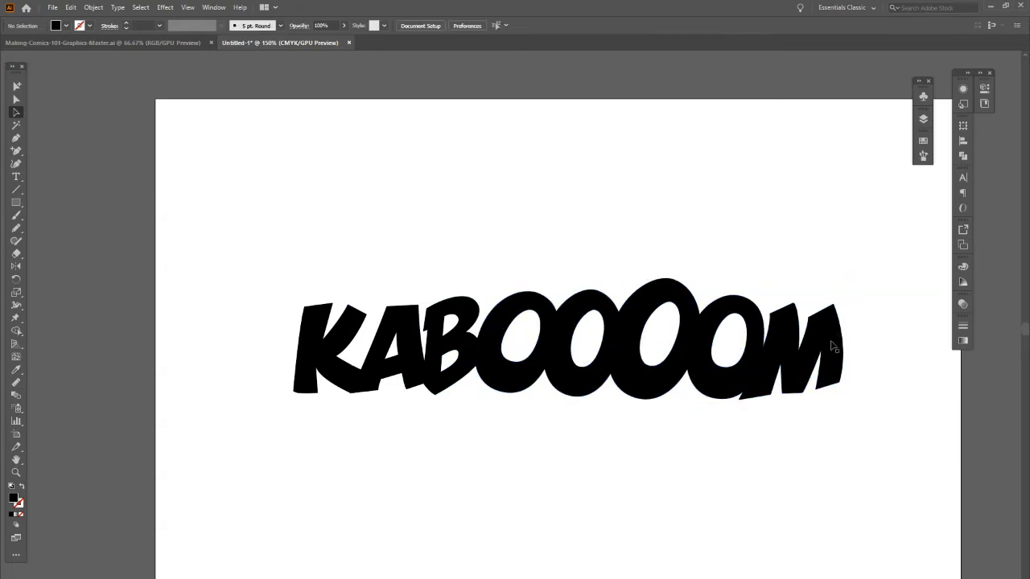
- Select all the letters of KABOOOOM and group them into one object
{"action": "left_click", "coordinate": [838, 382]}
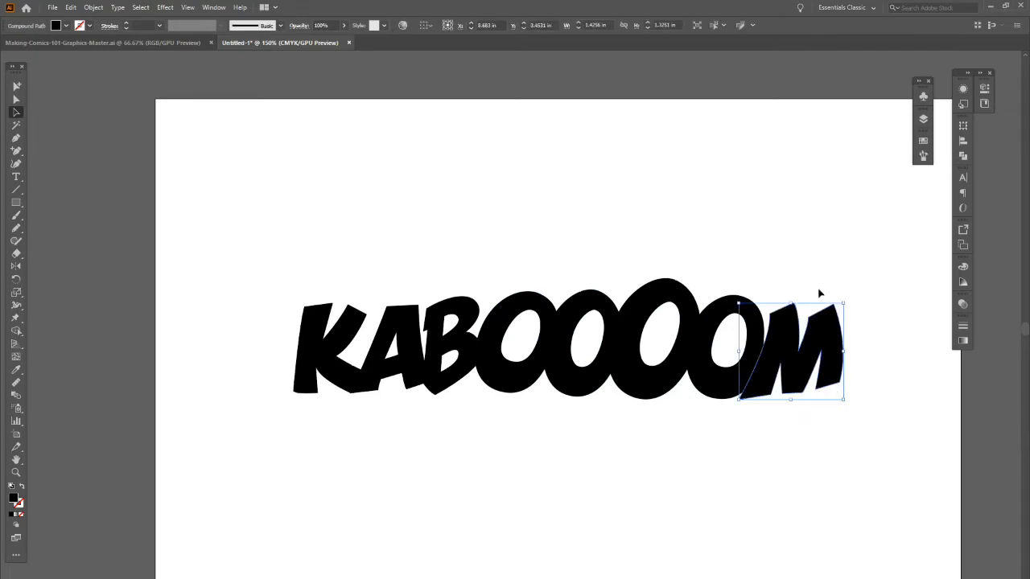
{"action": "left_click", "coordinate": [448, 179]}
{"action": "left_click_drag", "start_coordinate": [246, 239], "coordinate": [875, 457]}
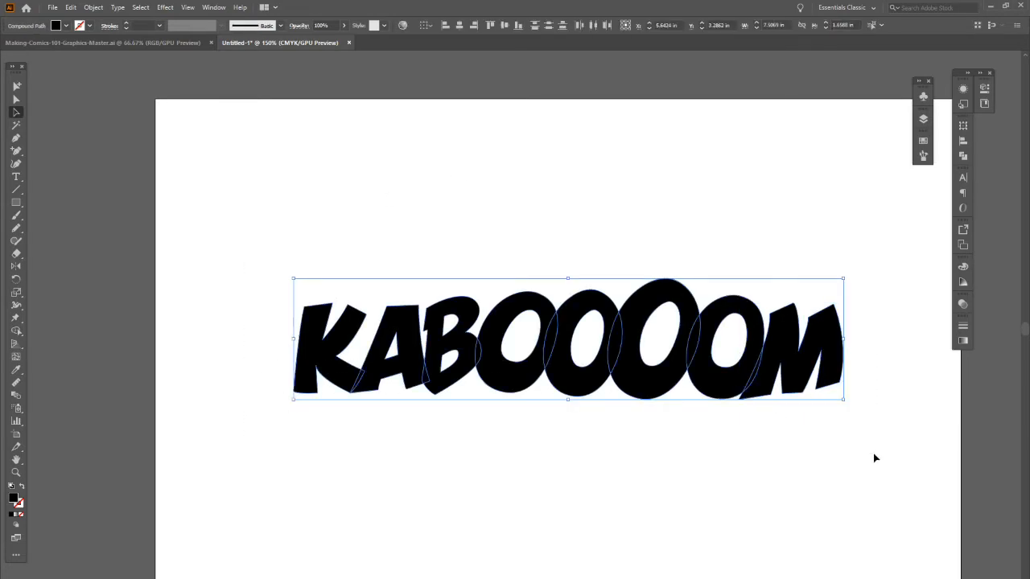
{"action": "key", "text": "ctrl+8"}
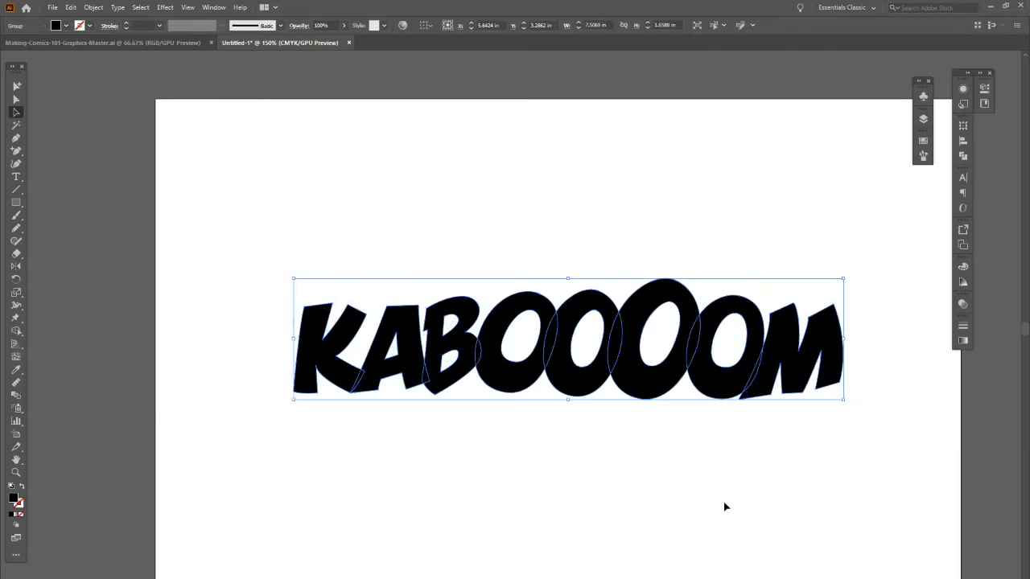
{"action": "left_click", "coordinate": [724, 506]}
{"action": "left_click", "coordinate": [777, 381]}
{"action": "left_click", "coordinate": [762, 442]}
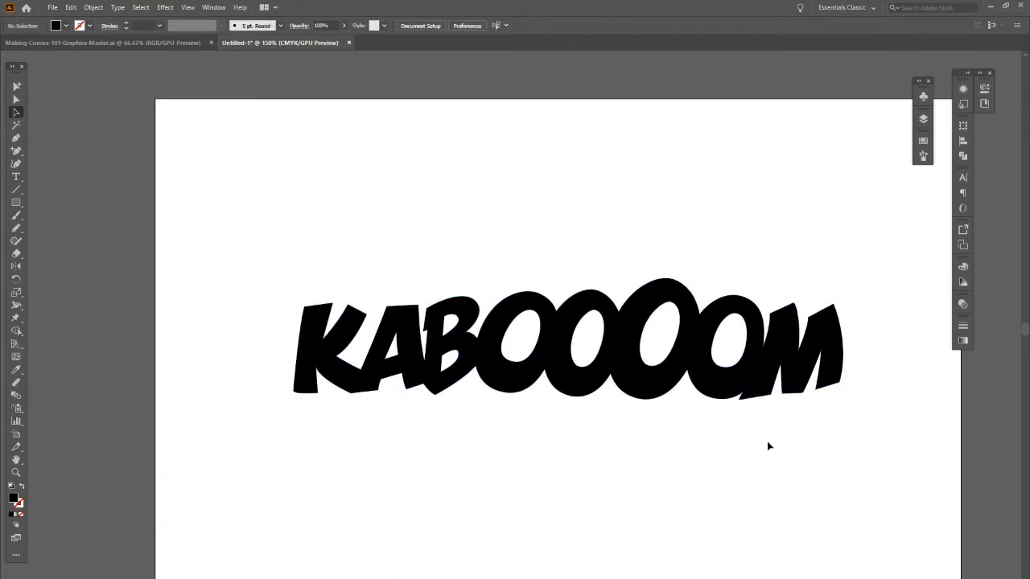
{"action": "left_click", "coordinate": [764, 392]}
{"action": "left_click", "coordinate": [756, 459]}
- Apply a Free Distort effect to the grouped lettering, making its M end taller and slanting the letters to the right
{"action": "key", "text": "ctrl+a"}
{"action": "left_click", "coordinate": [165, 7]}
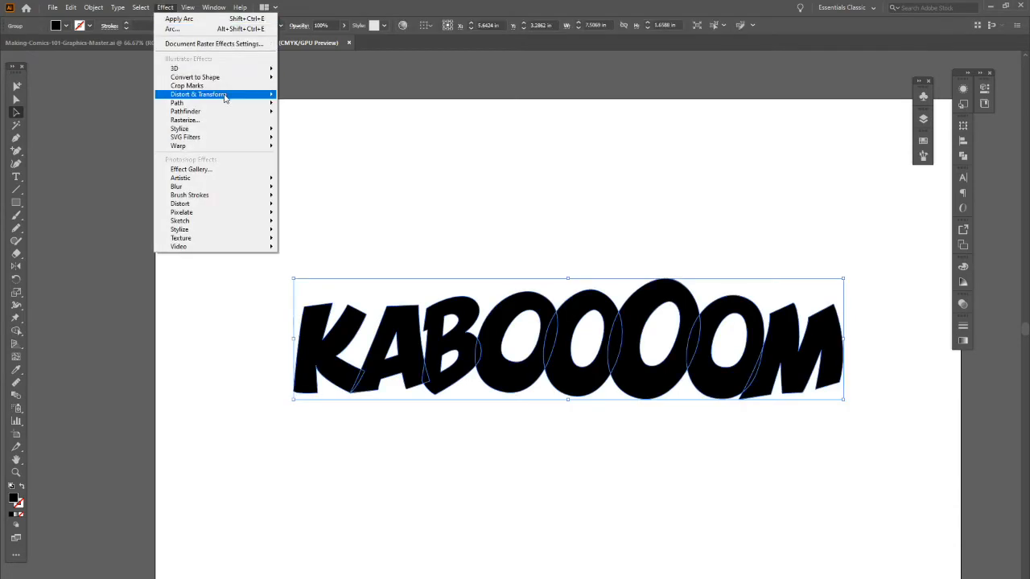
{"action": "mouse_move", "coordinate": [227, 97]}
{"action": "left_click", "coordinate": [336, 97]}
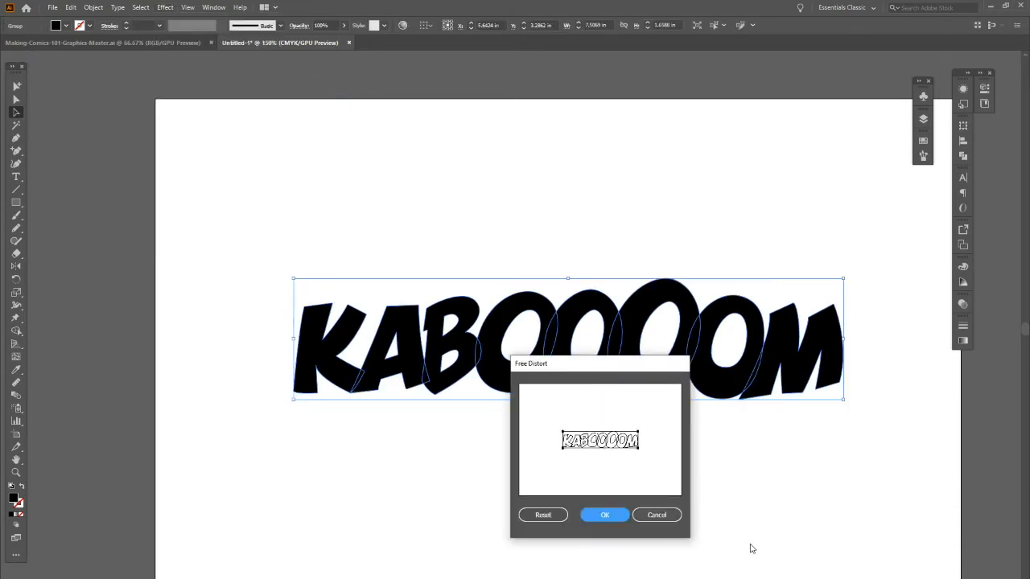
{"action": "mouse_move", "coordinate": [639, 449]}
{"action": "left_mouse_down"}
{"action": "mouse_move", "coordinate": [642, 457]}
{"action": "mouse_move", "coordinate": [652, 428]}
{"action": "mouse_move", "coordinate": [649, 457]}
{"action": "left_mouse_up"}
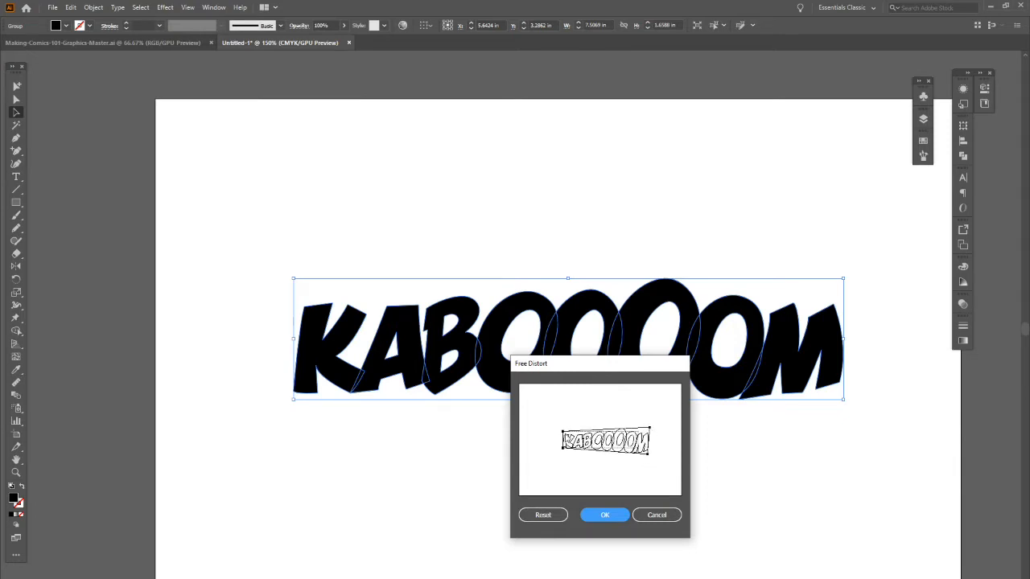
{"action": "left_click_drag", "start_coordinate": [563, 432], "coordinate": [568, 433]}
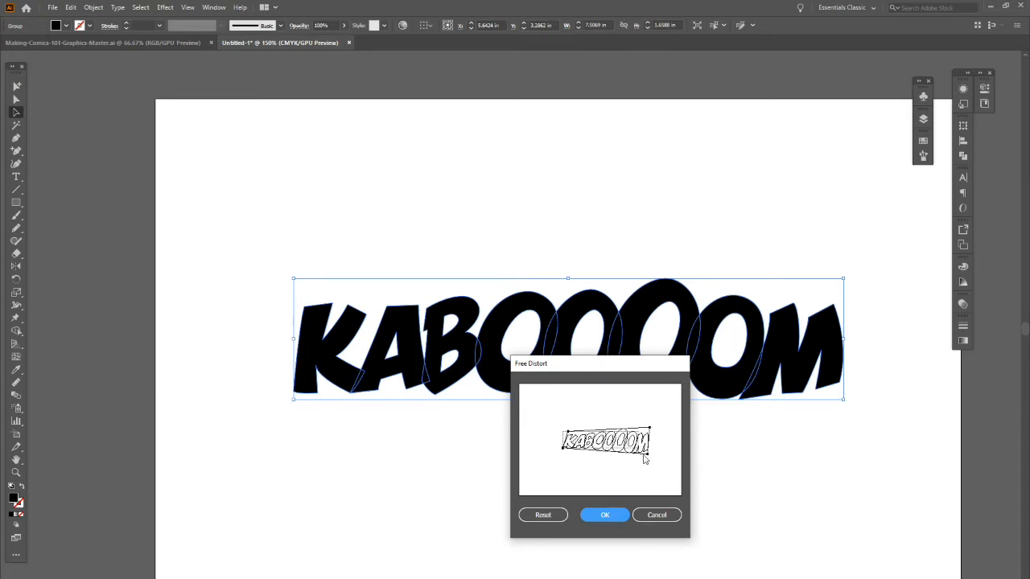
{"action": "left_click_drag", "start_coordinate": [651, 429], "coordinate": [657, 428]}
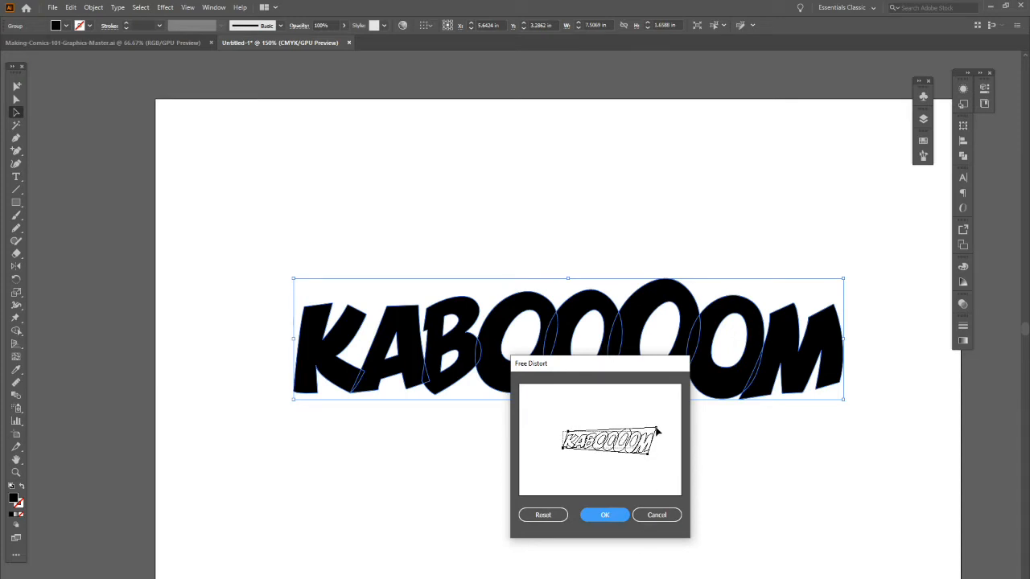
{"action": "left_click", "coordinate": [609, 516]}
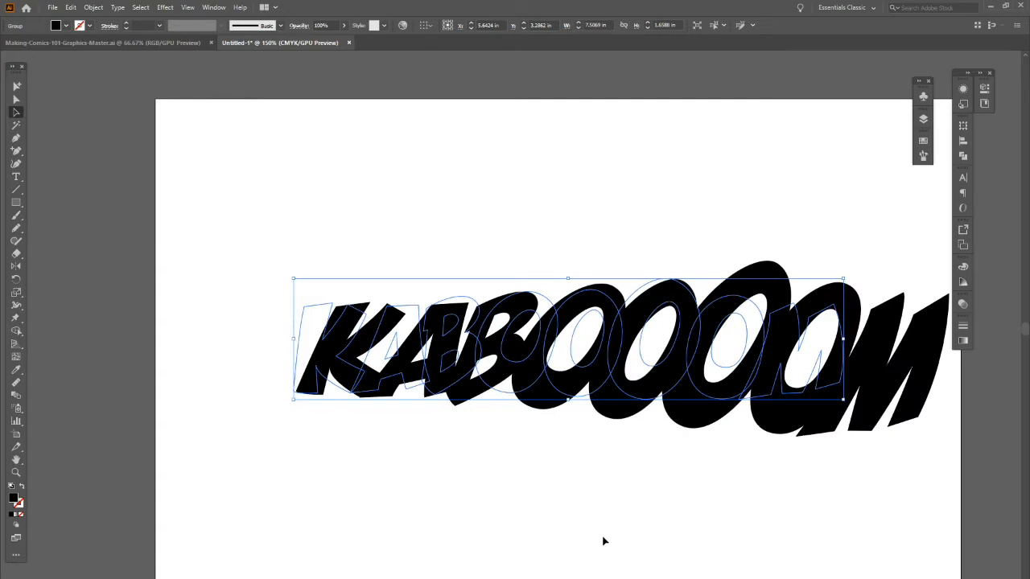
{"action": "left_click", "coordinate": [768, 542]}
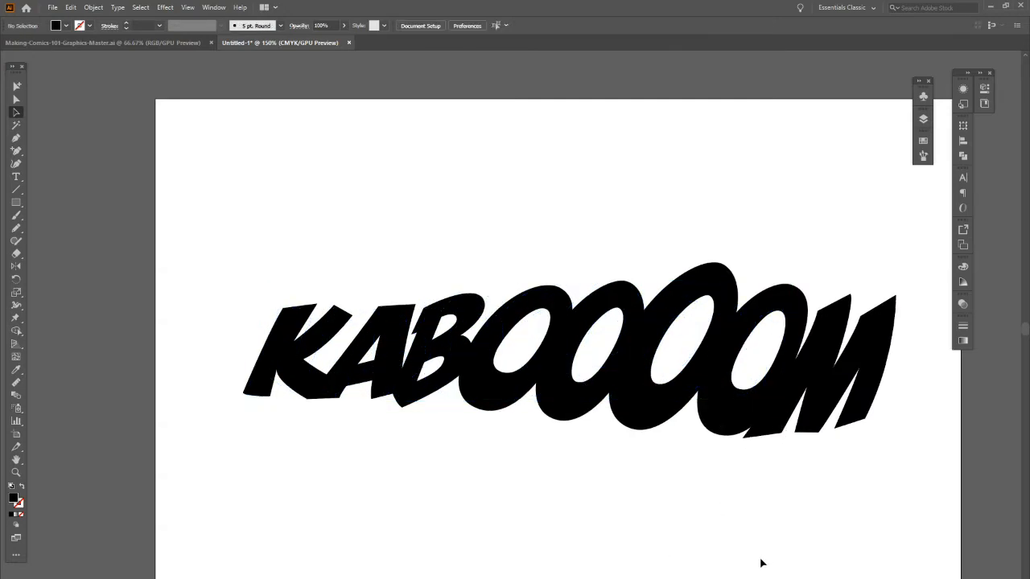
- Shift the distorted lettering left on the artboard and expand its appearance into real shapes
{"action": "left_click", "coordinate": [775, 424]}
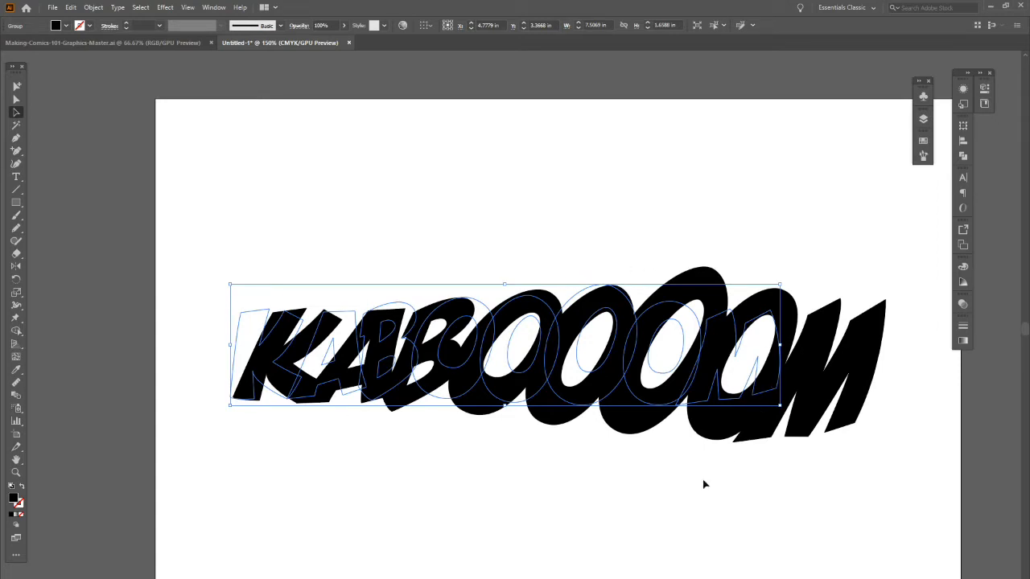
{"action": "left_click", "coordinate": [686, 525]}
{"action": "left_click", "coordinate": [747, 433]}
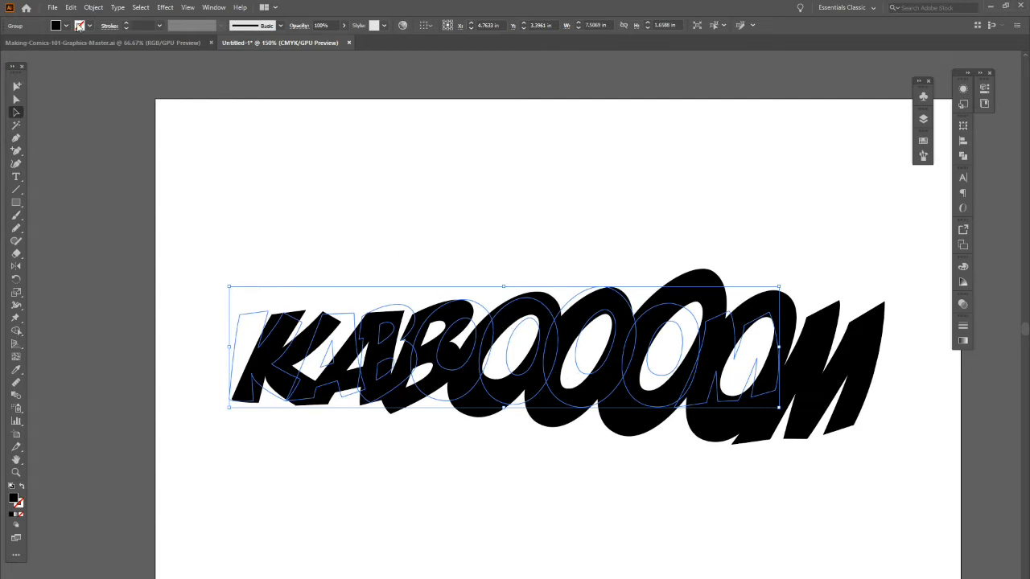
{"action": "left_click", "coordinate": [90, 8]}
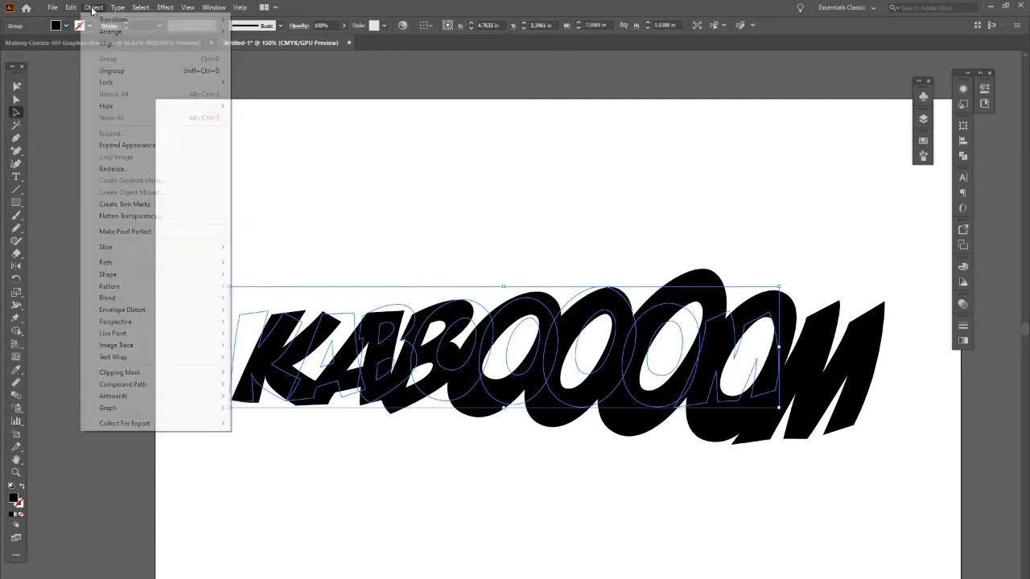
{"action": "left_click", "coordinate": [135, 146]}
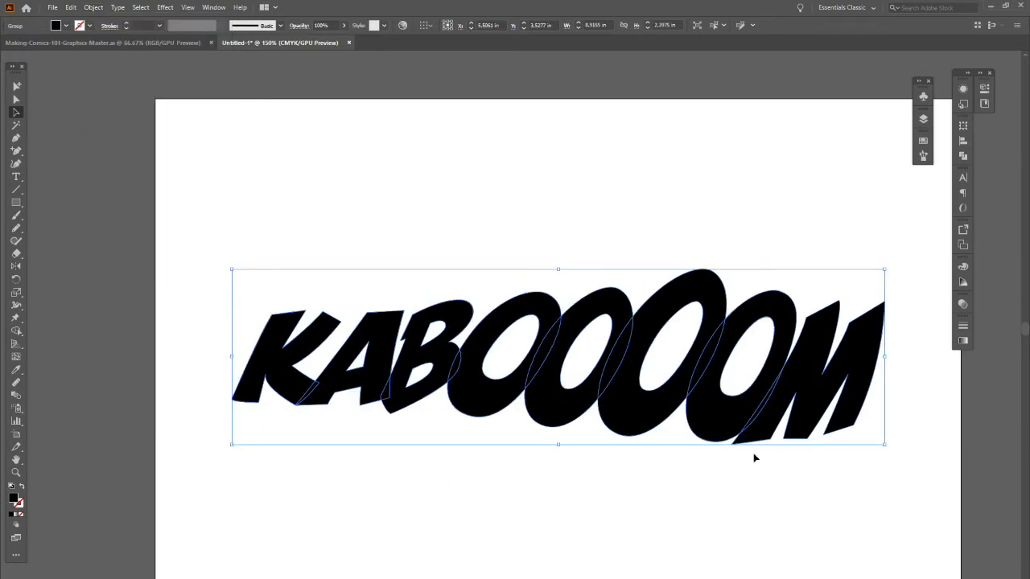
{"action": "left_click", "coordinate": [723, 471]}
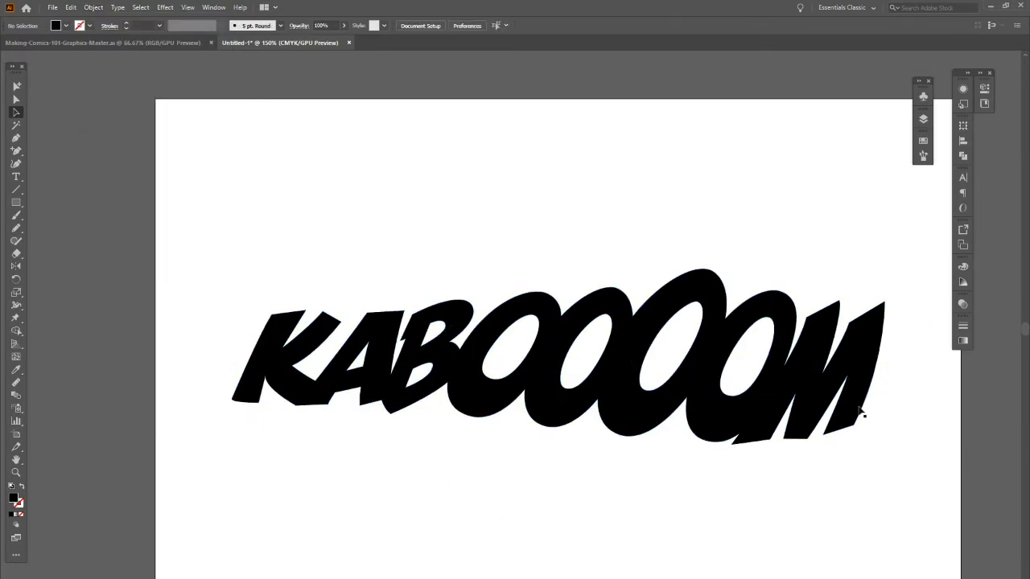
{"action": "mouse_move", "coordinate": [851, 407]}
{"action": "left_mouse_down"}
{"action": "mouse_move", "coordinate": [820, 407]}
{"action": "mouse_move", "coordinate": [844, 401]}
{"action": "left_mouse_up"}
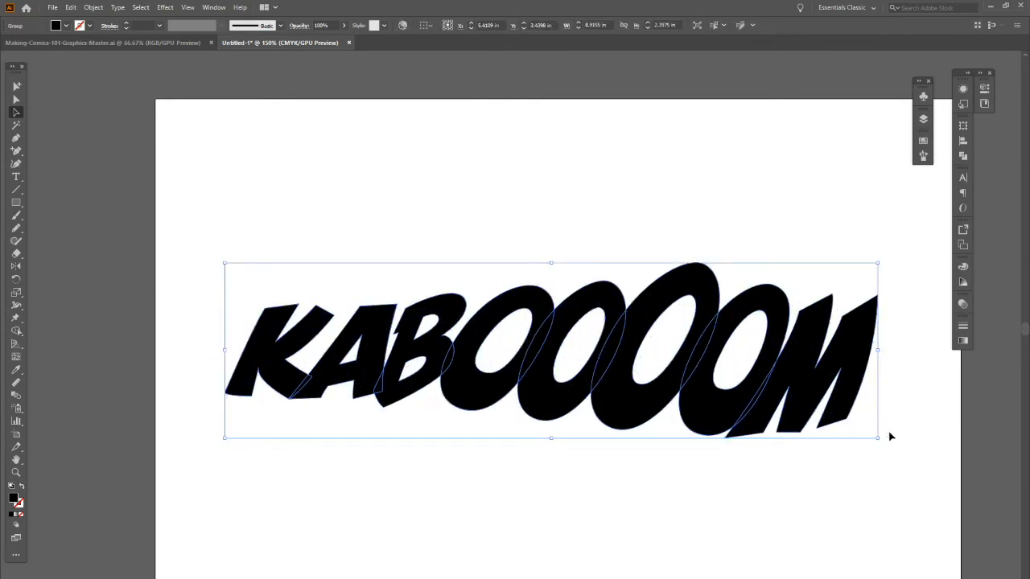
{"action": "left_click", "coordinate": [856, 472]}
- Apply an Arc warp to the lettering with a horizontal bend of 15%
{"action": "left_click", "coordinate": [778, 409]}
{"action": "left_click", "coordinate": [169, 8]}
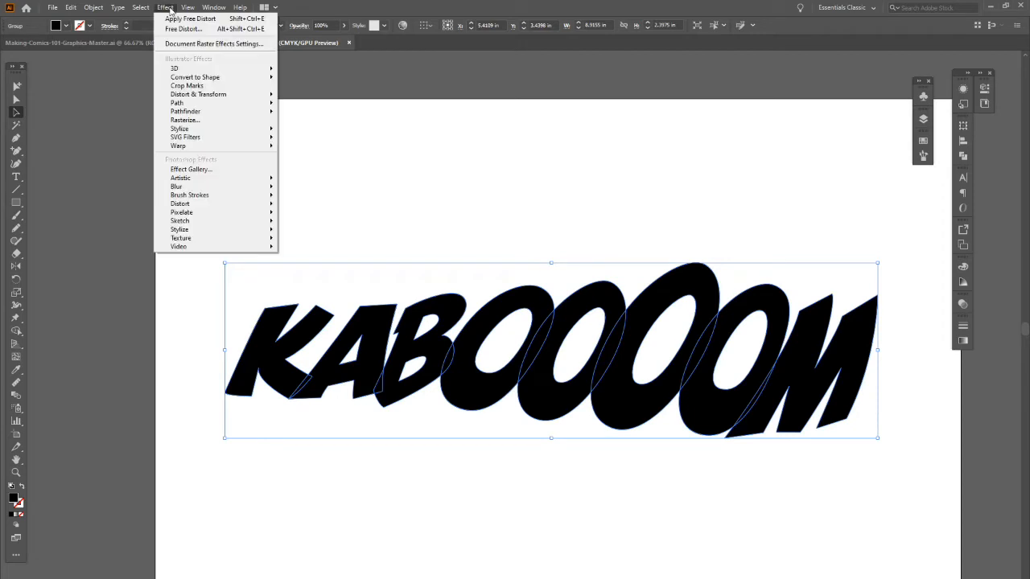
{"action": "mouse_move", "coordinate": [225, 138]}
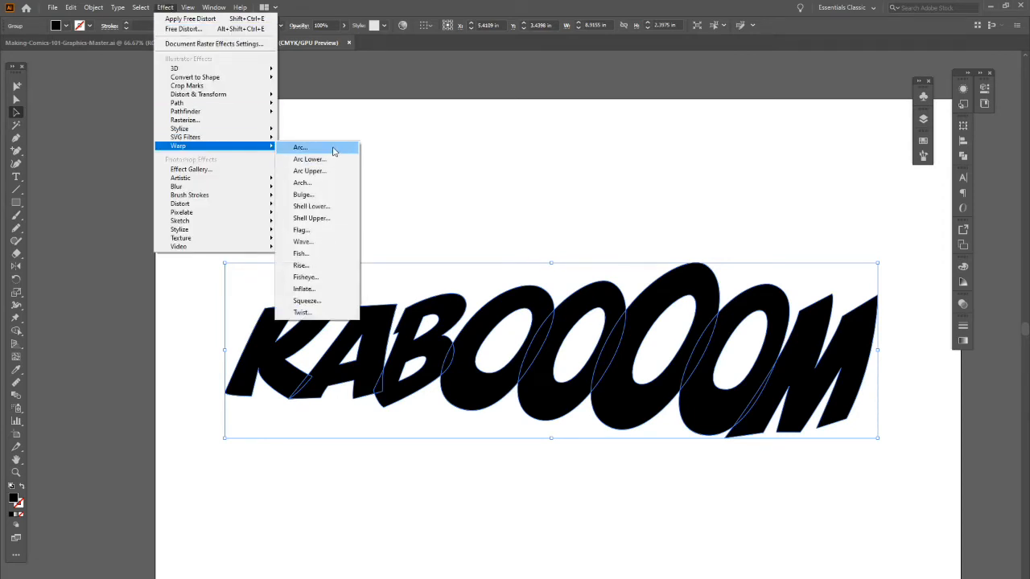
{"action": "left_click", "coordinate": [301, 148]}
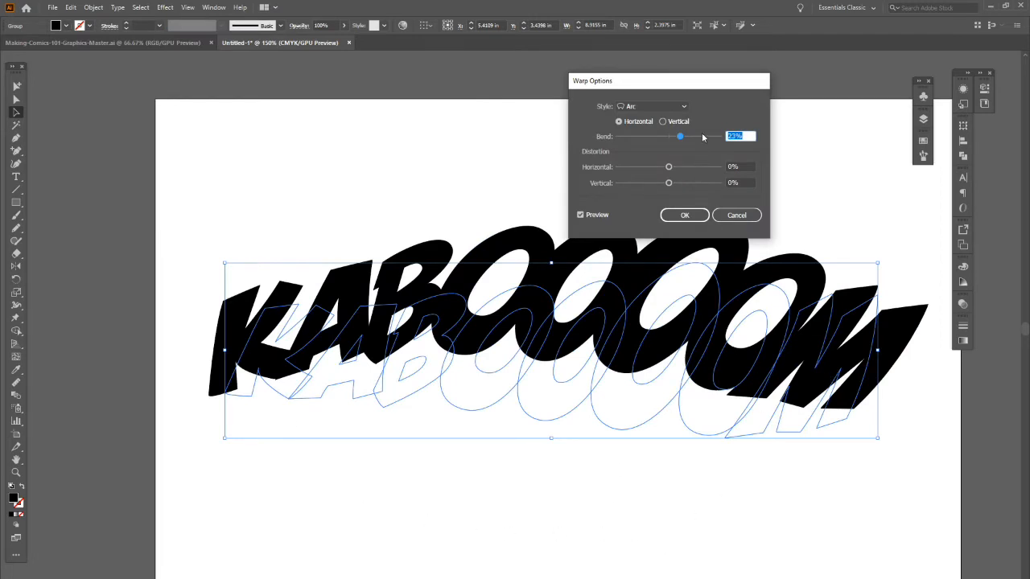
{"action": "left_click_drag", "start_coordinate": [680, 138], "coordinate": [679, 140]}
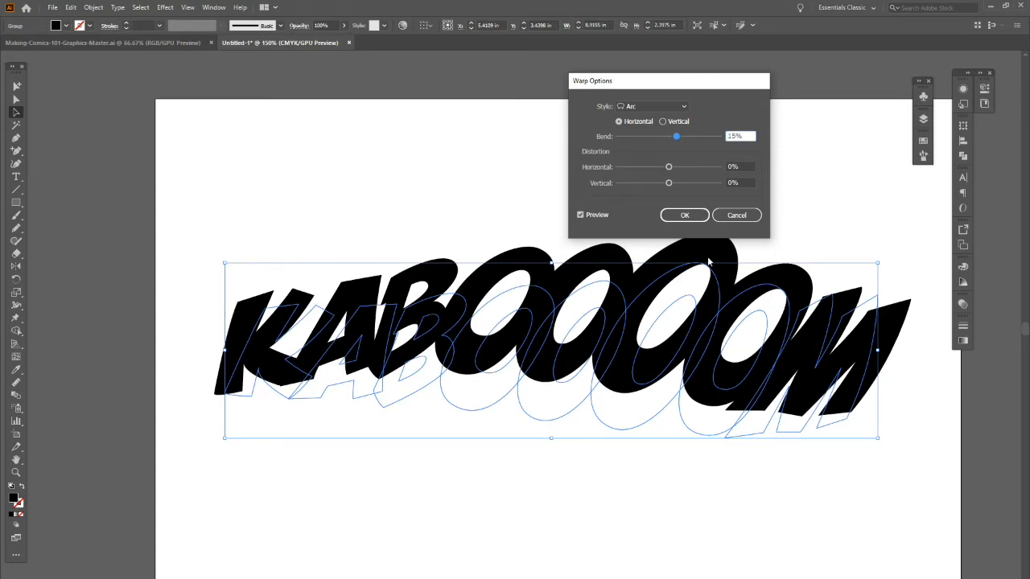
{"action": "left_click", "coordinate": [691, 216]}
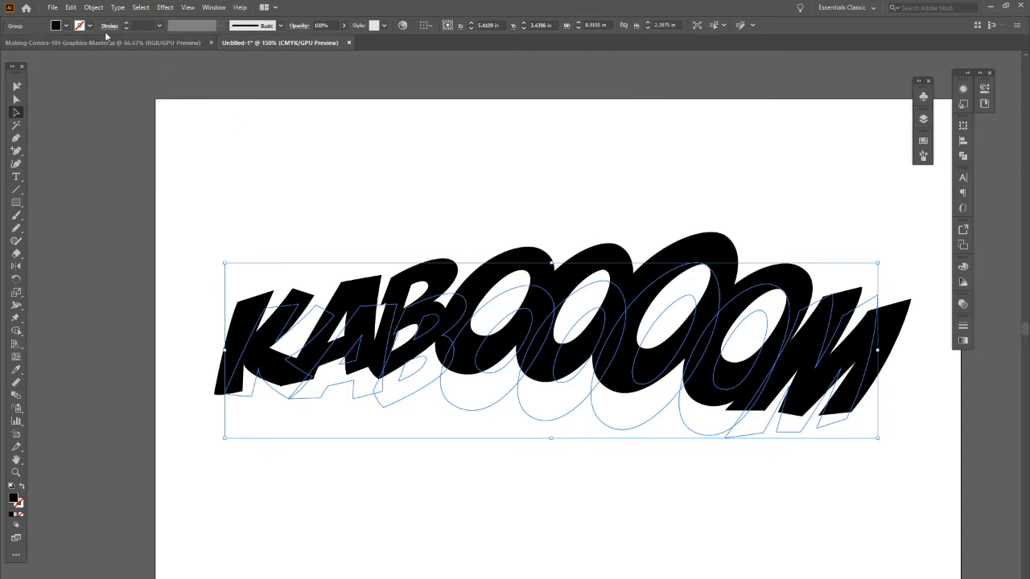
- Expand the appearance of the arc-warped lettering so the bend becomes part of its paths
{"action": "left_click", "coordinate": [94, 7]}
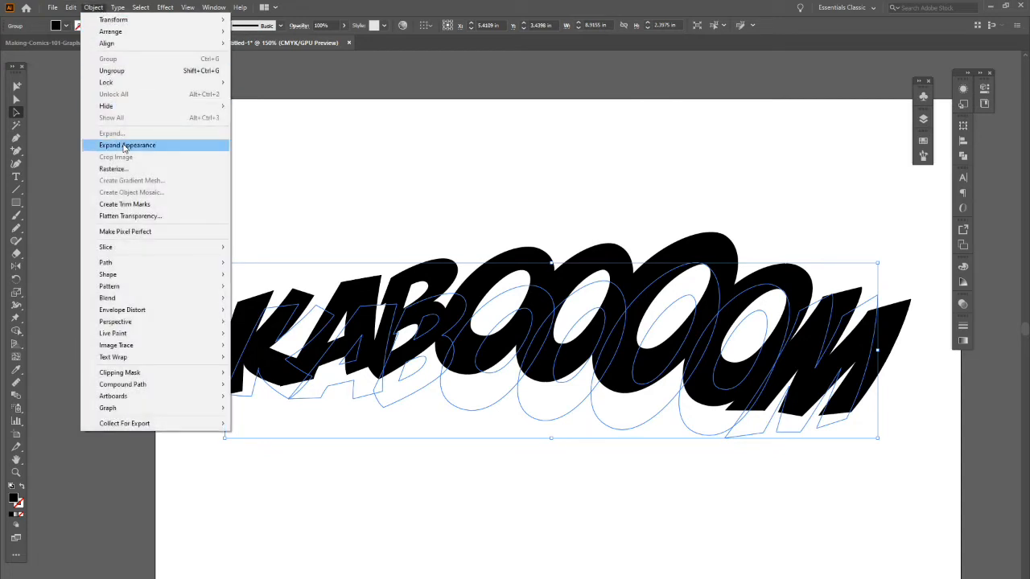
{"action": "left_click", "coordinate": [123, 142]}
{"action": "left_click", "coordinate": [767, 528]}
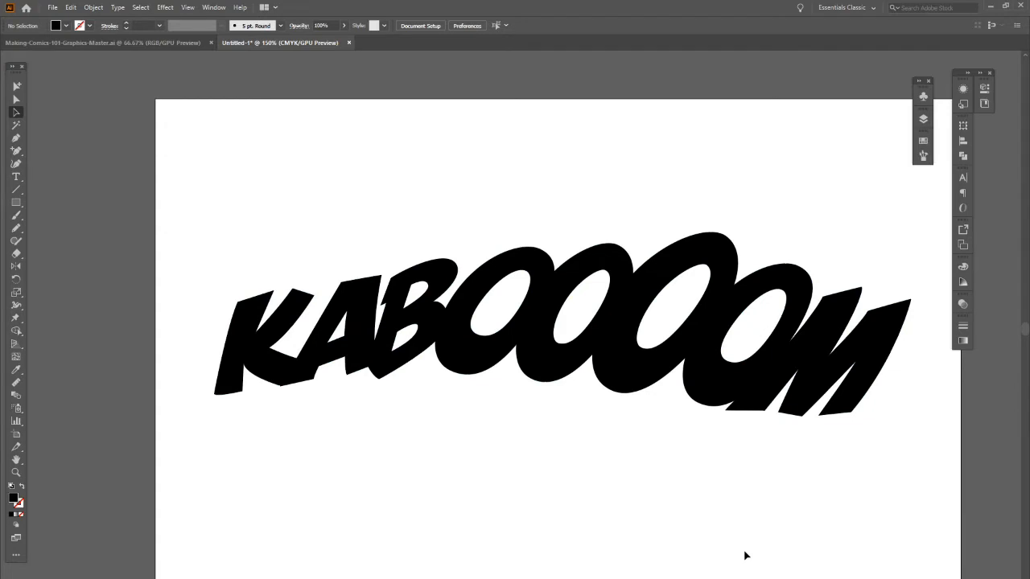
- Ungroup the warped KABOOOOM lettering into separate letters
{"action": "left_click", "coordinate": [807, 373]}
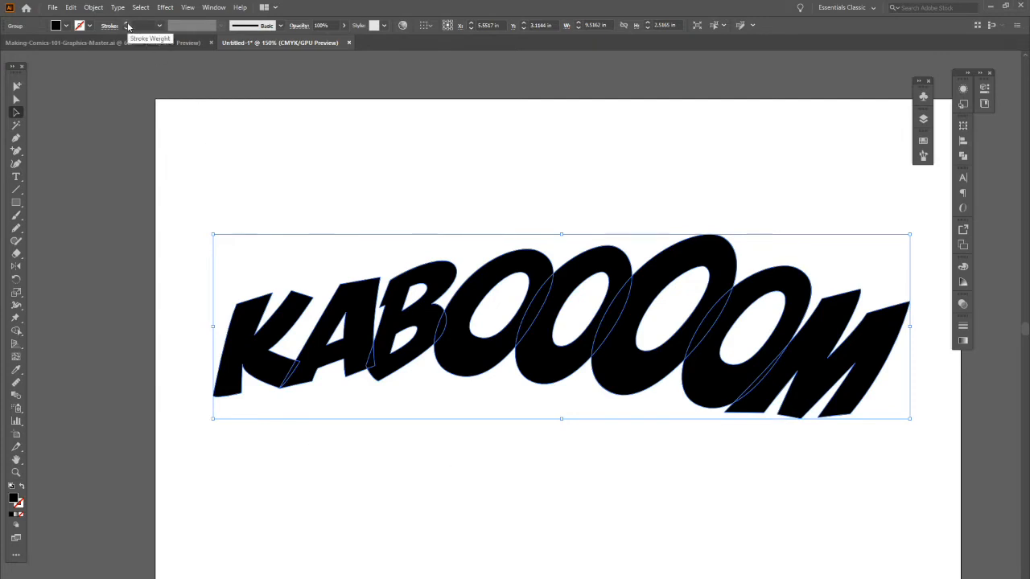
{"action": "left_click", "coordinate": [95, 8]}
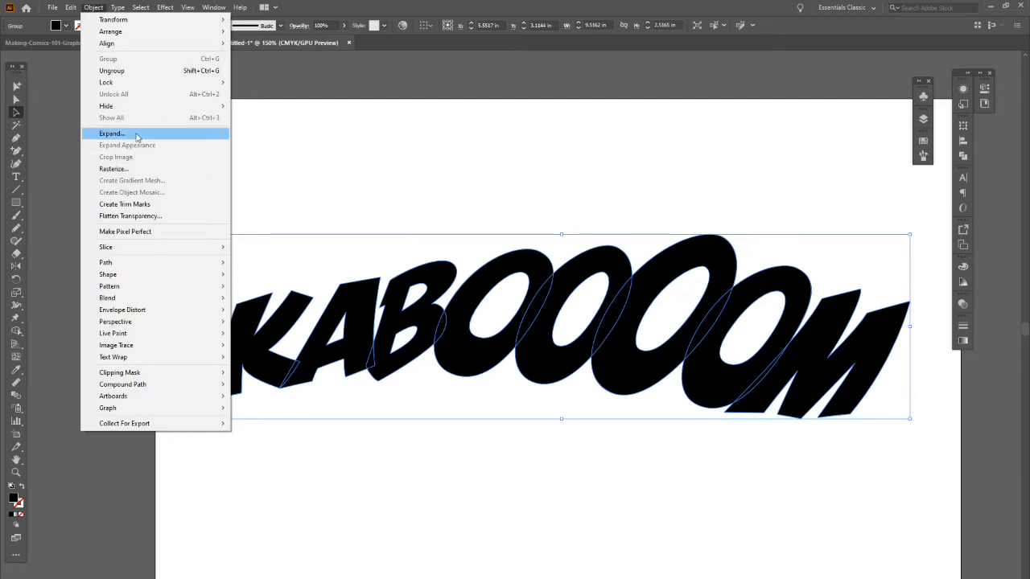
{"action": "left_click", "coordinate": [133, 71]}
{"action": "left_click", "coordinate": [698, 530]}
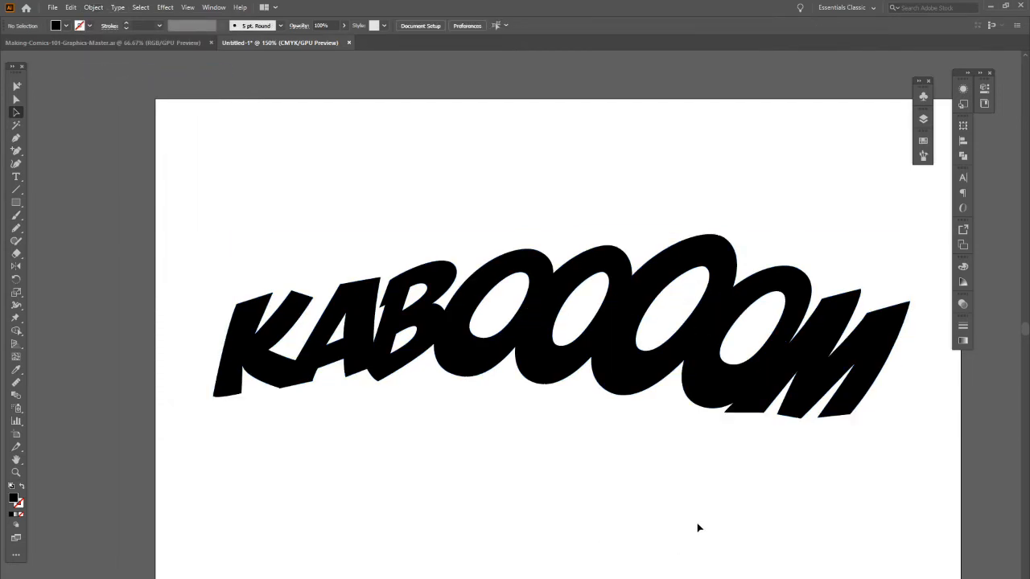
{"action": "double_click", "coordinate": [851, 404]}
{"action": "double_click", "coordinate": [831, 481]}
- Swap fill and stroke on all the letters to give them a black outline and no fill
{"action": "left_click_drag", "start_coordinate": [290, 231], "coordinate": [865, 480]}
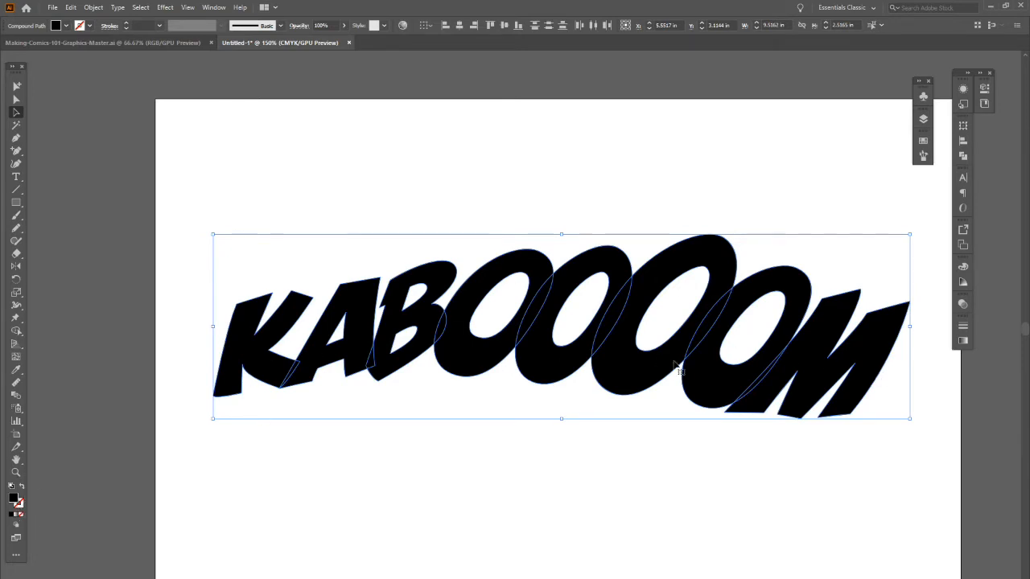
{"action": "left_click", "coordinate": [22, 488]}
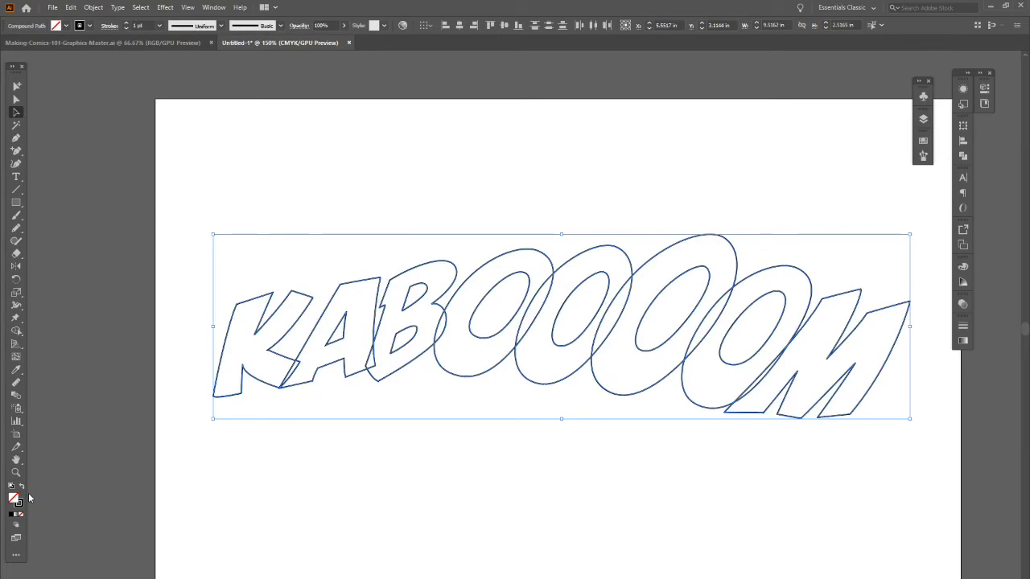
{"action": "left_click", "coordinate": [706, 521]}
- Set the stroke weight of all the letter outlines to 2 pt
{"action": "left_click_drag", "start_coordinate": [203, 188], "coordinate": [879, 472]}
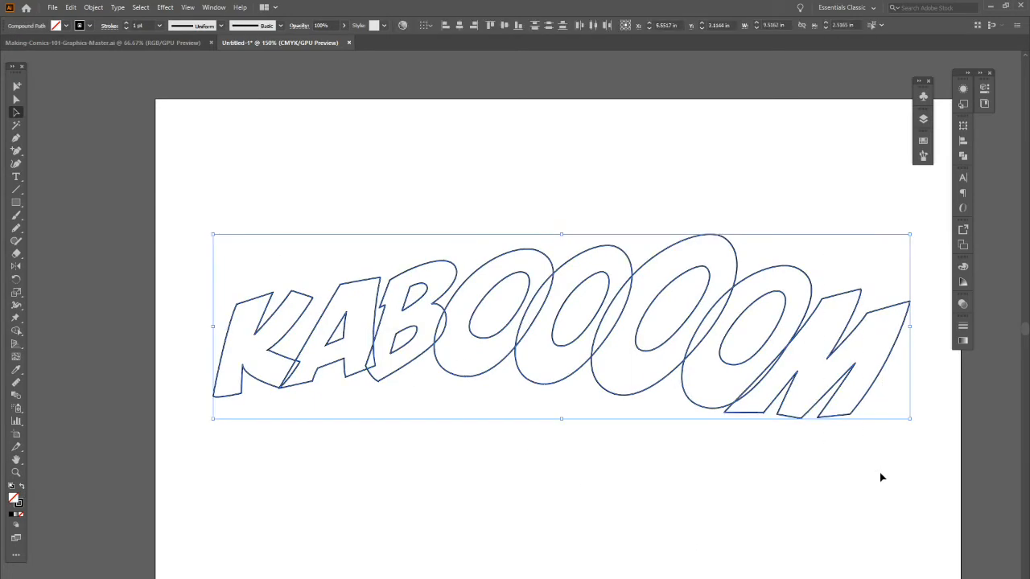
{"action": "left_click", "coordinate": [963, 328]}
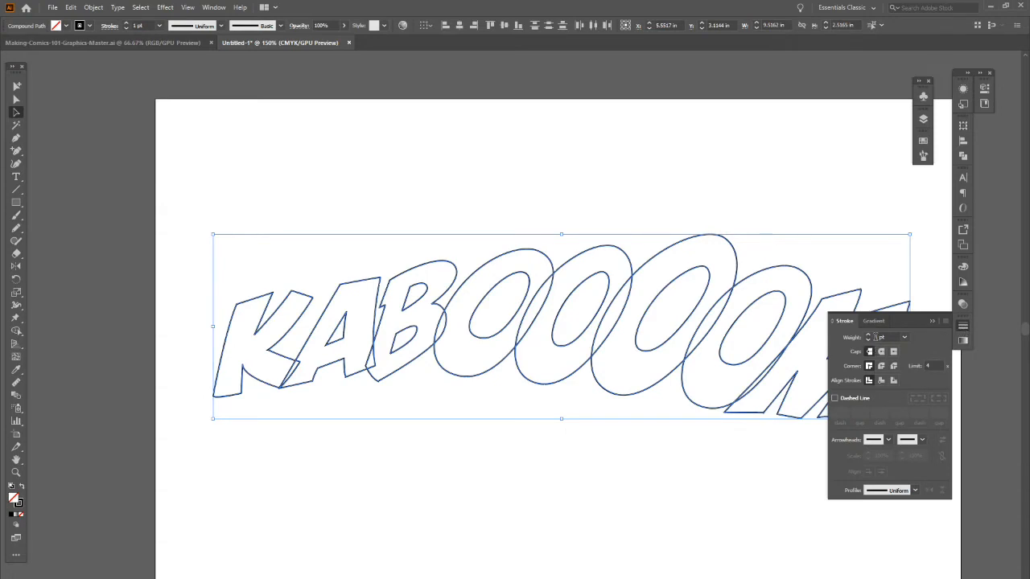
{"action": "double_click", "coordinate": [868, 334]}
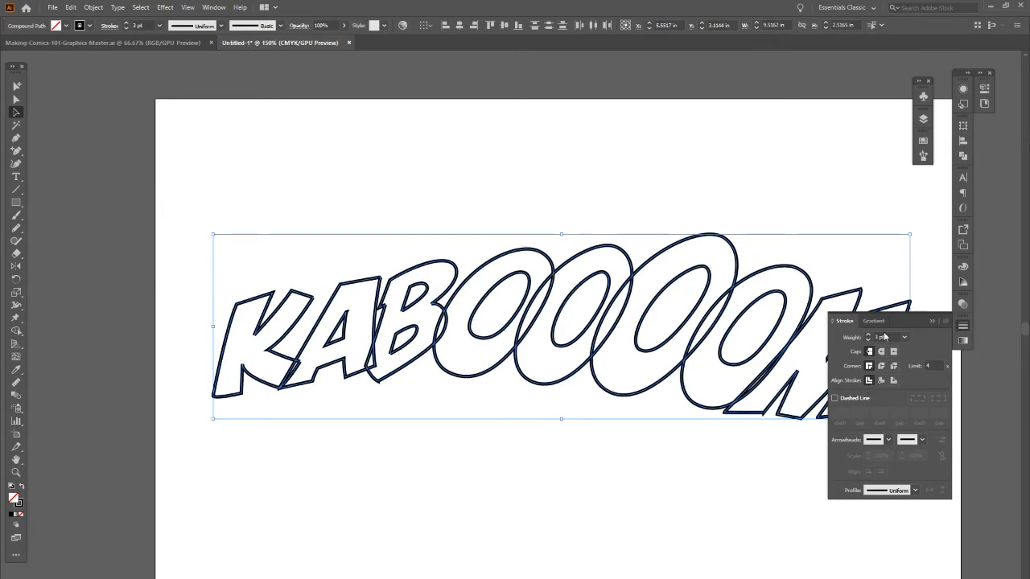
{"action": "left_click", "coordinate": [868, 341]}
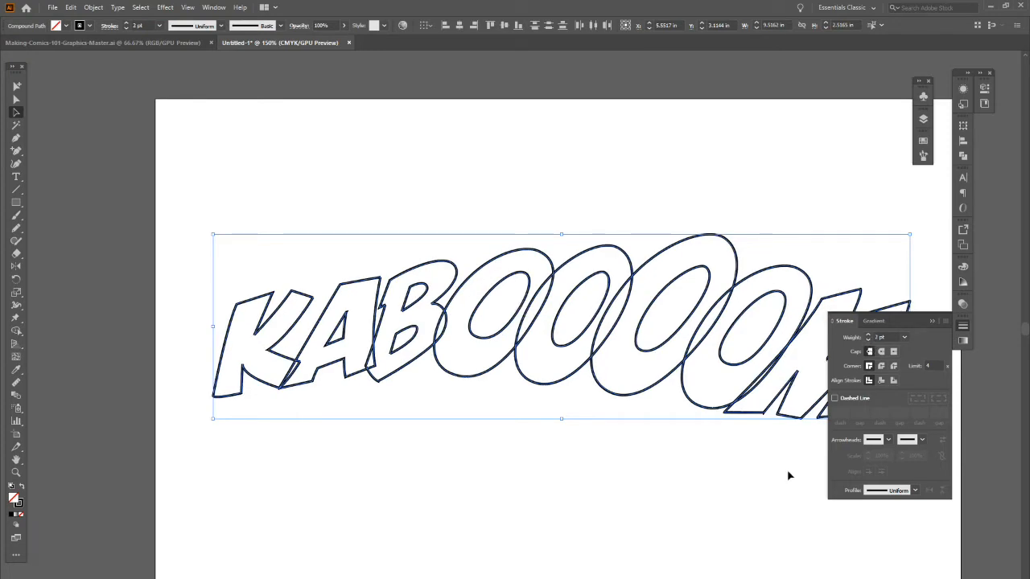
{"action": "left_click", "coordinate": [786, 510]}
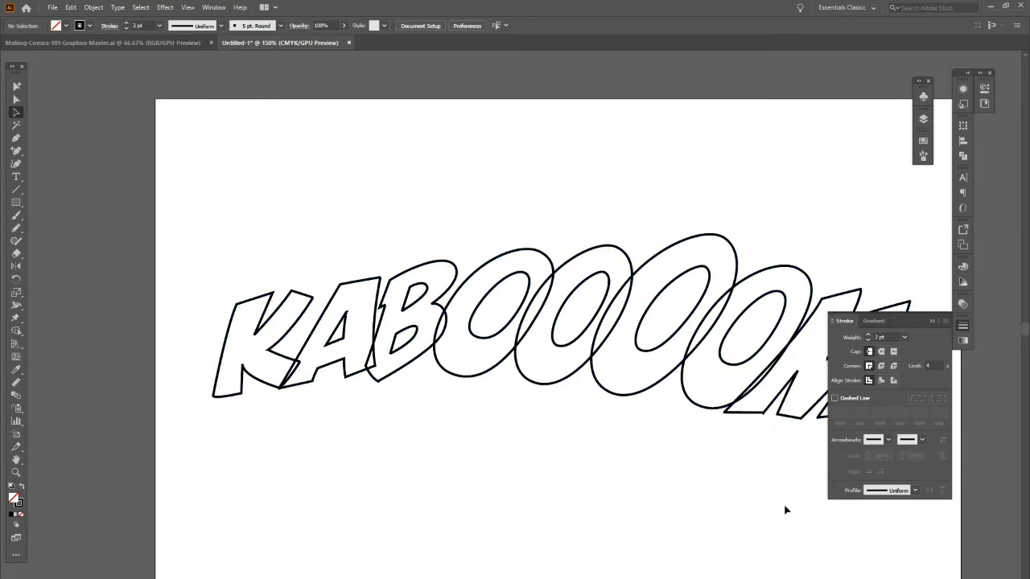
{"action": "left_click", "coordinate": [931, 321]}
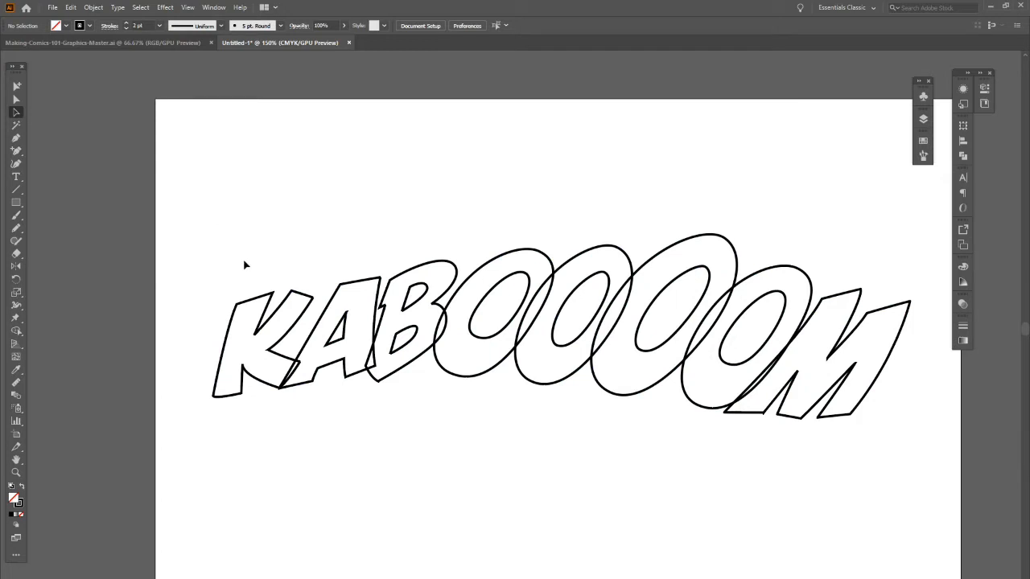
- Expand the fill and stroke of all the KABOOOOM letter outlines into shapes
{"action": "left_click", "coordinate": [841, 416]}
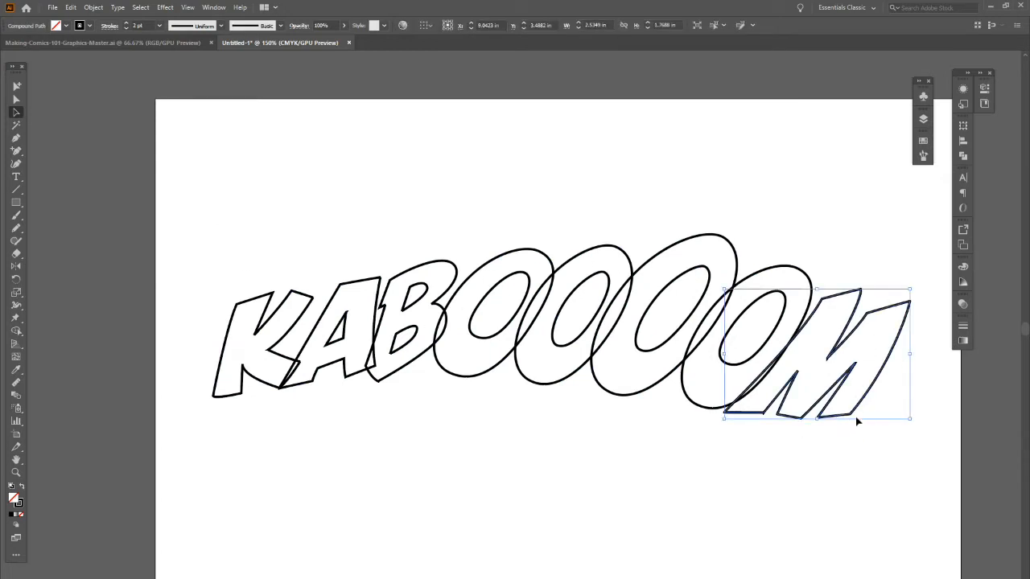
{"action": "left_click", "coordinate": [225, 179]}
{"action": "left_click_drag", "start_coordinate": [215, 161], "coordinate": [894, 456]}
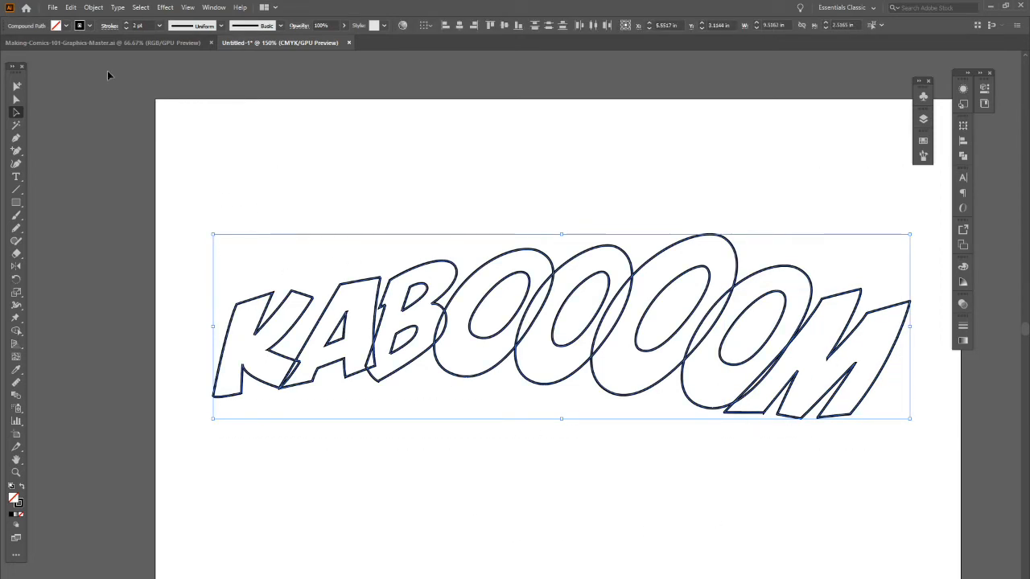
{"action": "left_click", "coordinate": [72, 7]}
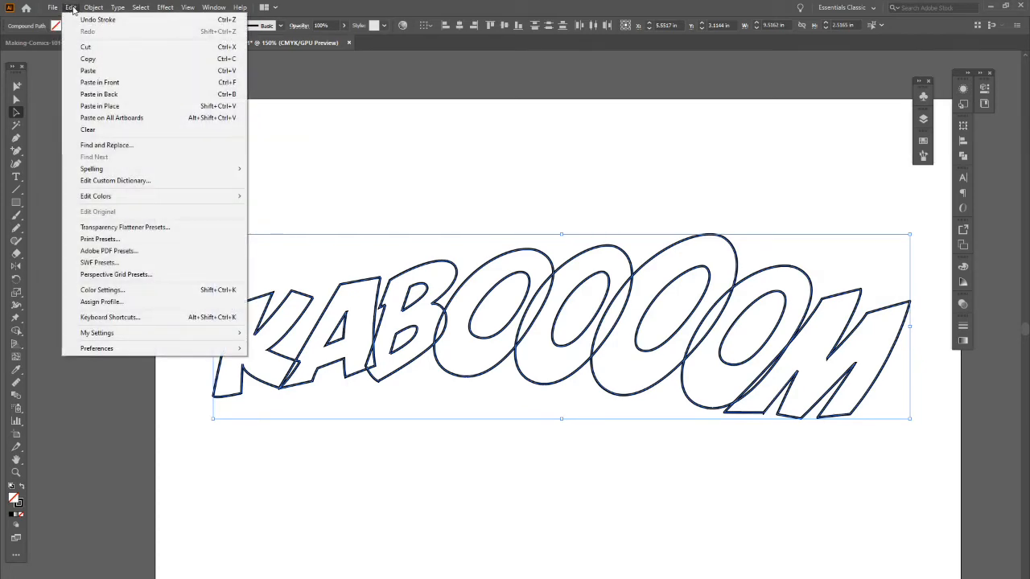
{"action": "left_click", "coordinate": [127, 133]}
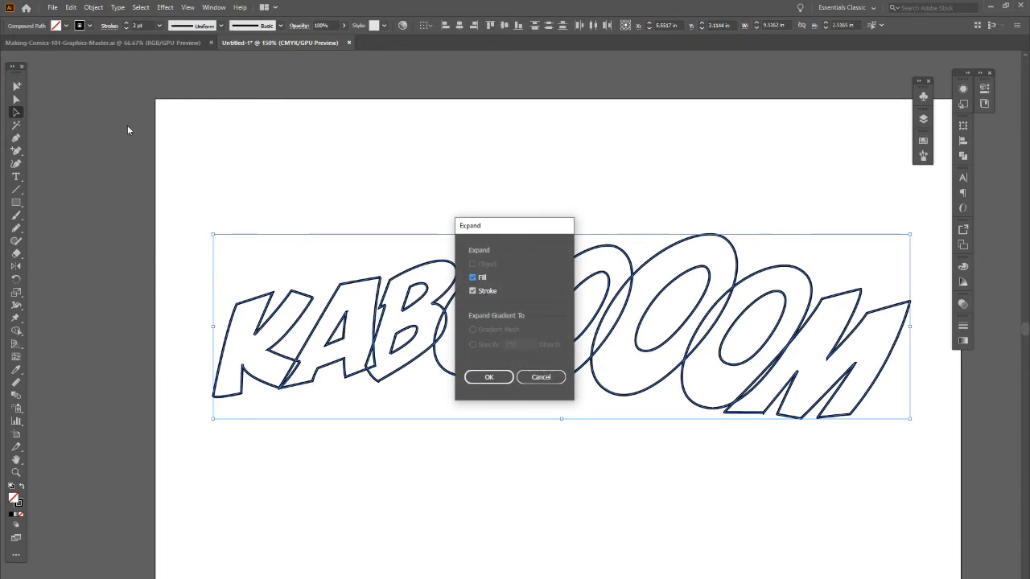
{"action": "left_click", "coordinate": [489, 376]}
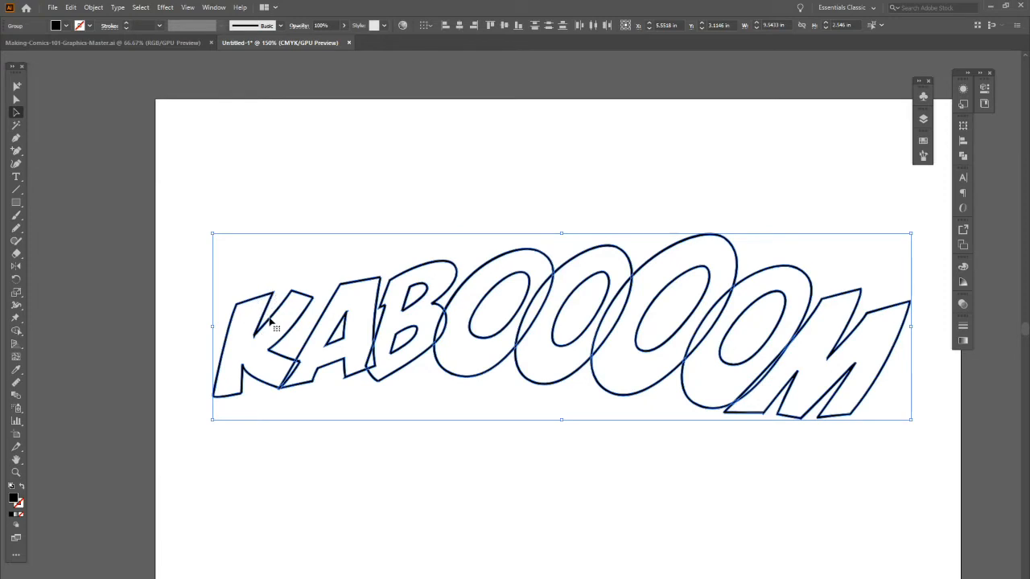
{"action": "left_click", "coordinate": [518, 480]}
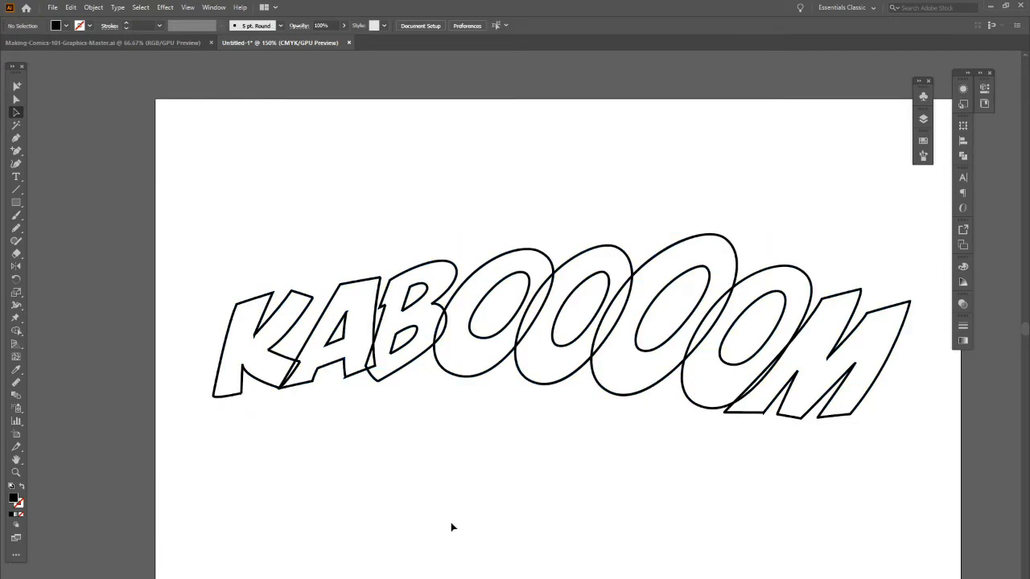
- Erase the part of the A's outline that overlaps the K
{"action": "left_click", "coordinate": [498, 372]}
{"action": "left_click", "coordinate": [501, 478]}
{"action": "left_click", "coordinate": [310, 387]}
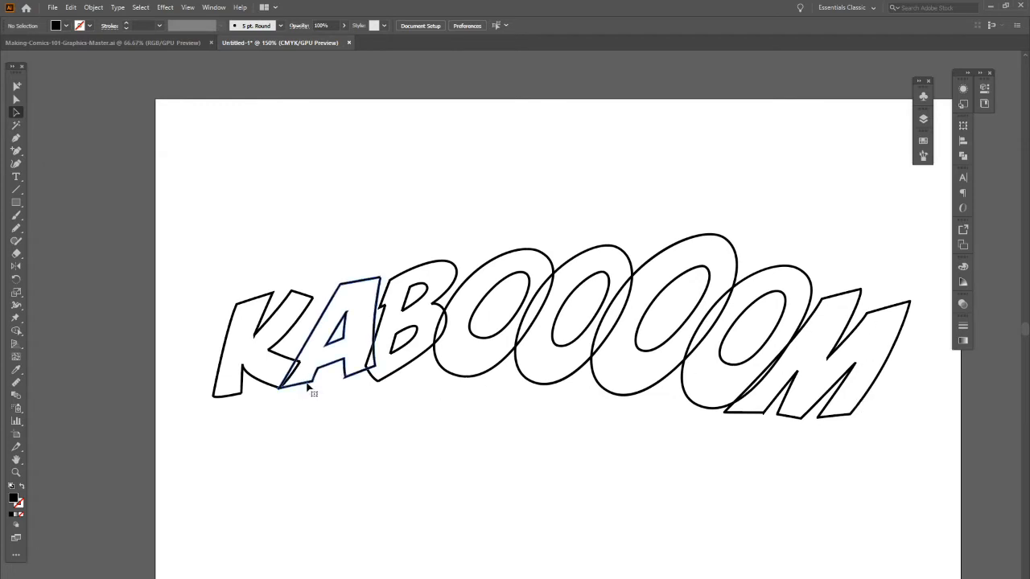
{"action": "left_click", "coordinate": [16, 253]}
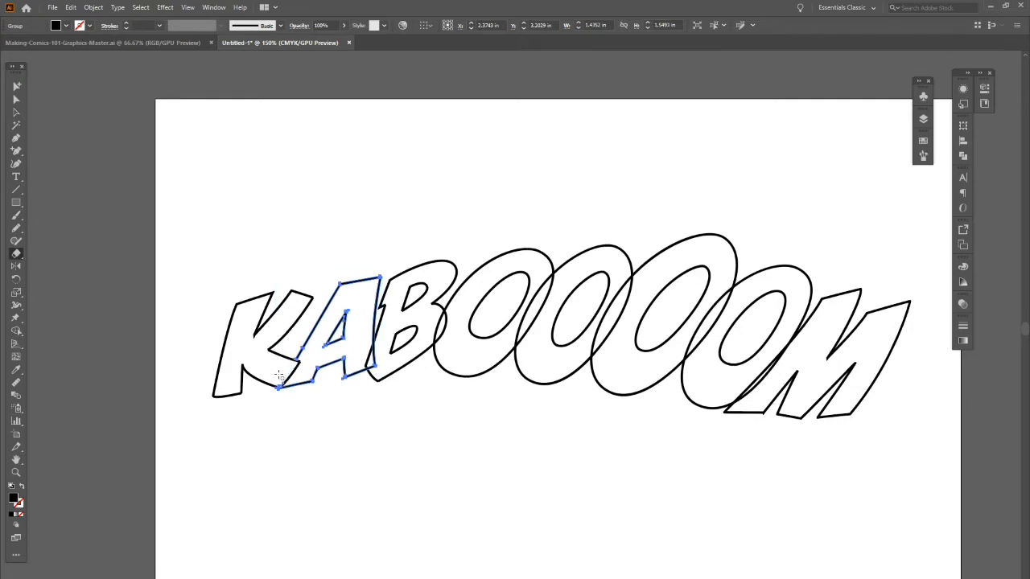
{"action": "left_click", "coordinate": [22, 99]}
{"action": "left_click", "coordinate": [111, 147]}
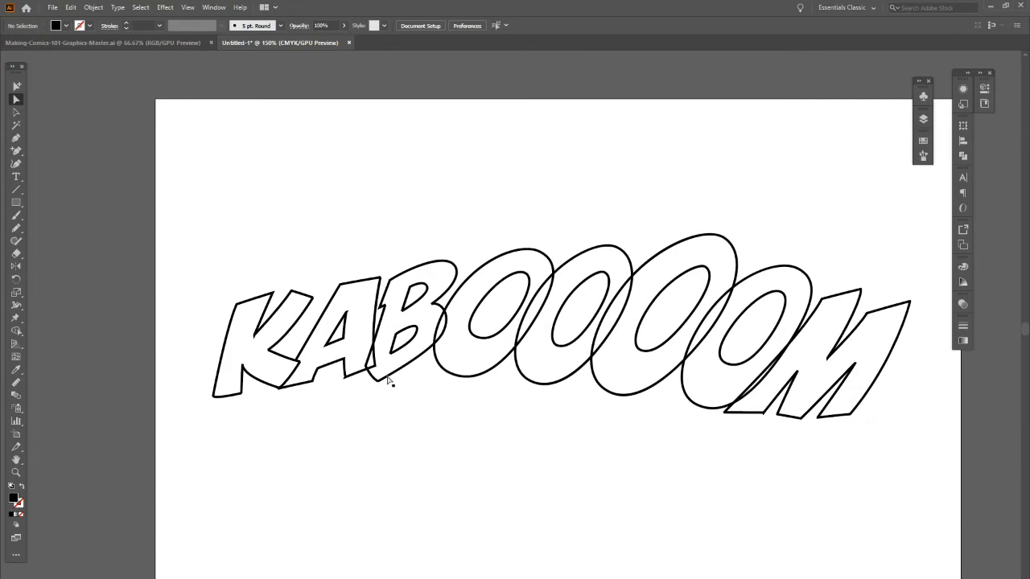
- Isolate the A and erase the part of its right leg that overlaps the B
{"action": "left_click", "coordinate": [13, 111]}
{"action": "left_click", "coordinate": [378, 331]}
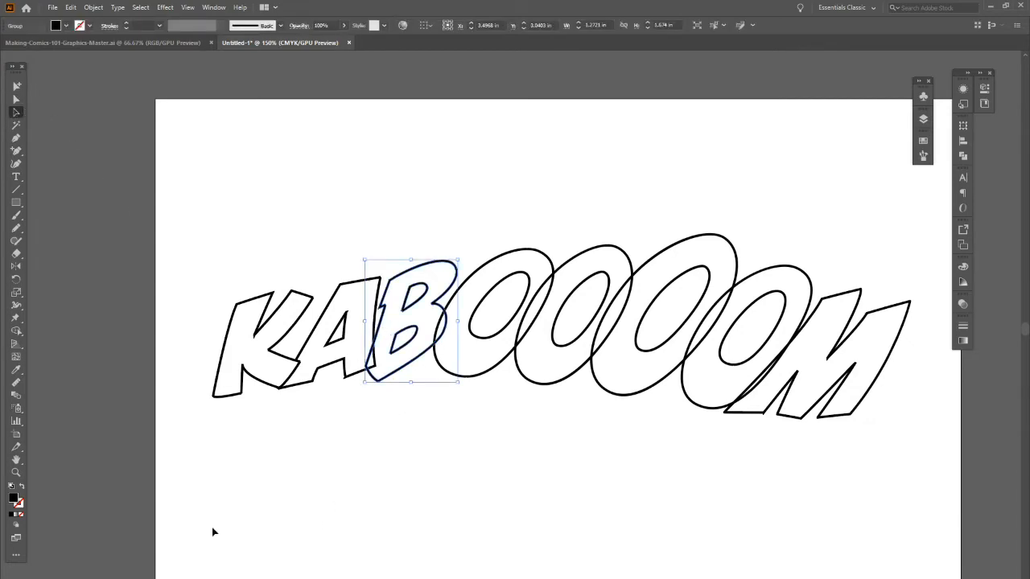
{"action": "double_click", "coordinate": [376, 328]}
{"action": "left_click", "coordinate": [16, 255]}
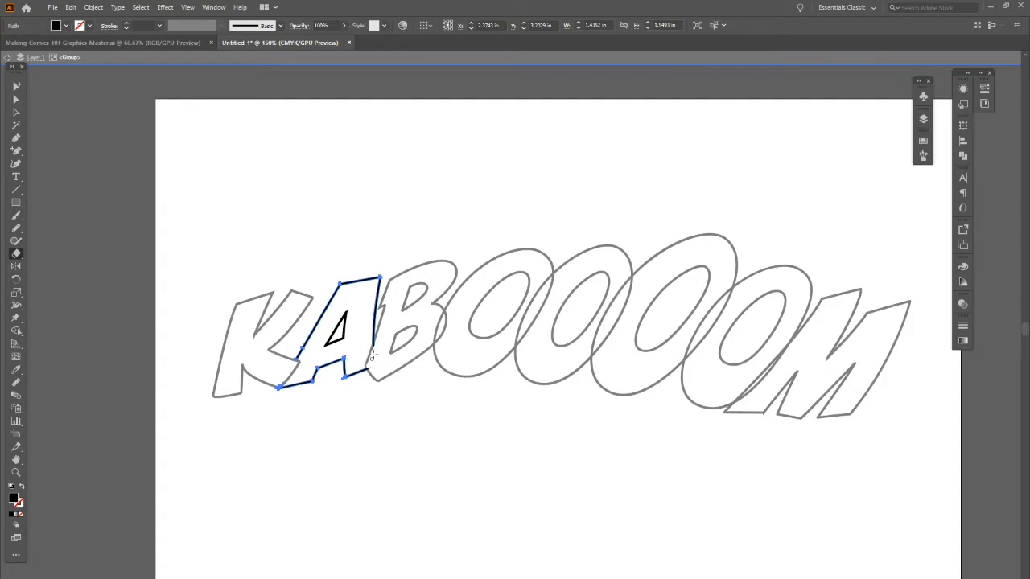
{"action": "left_click", "coordinate": [16, 112]}
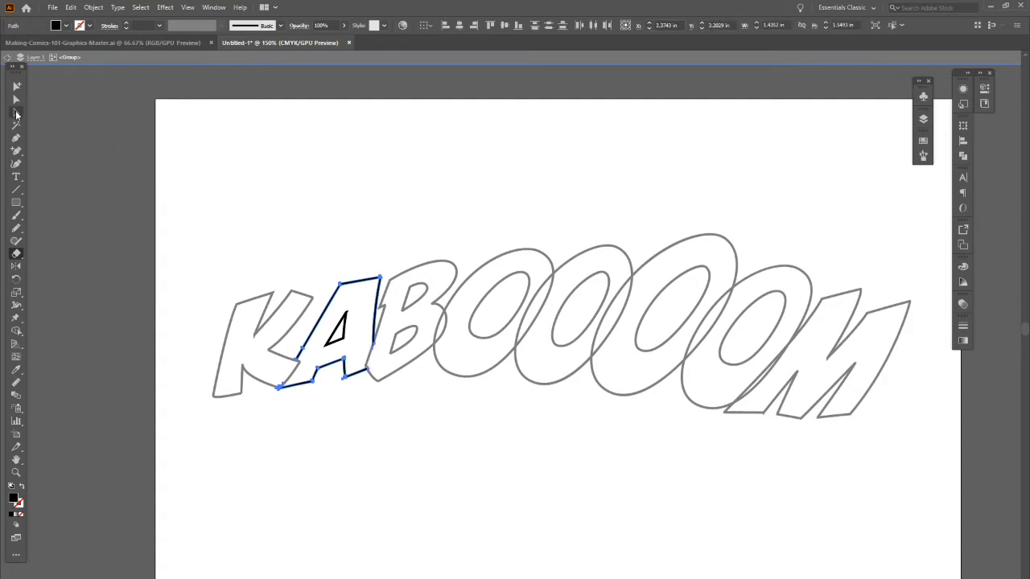
{"action": "double_click", "coordinate": [494, 478]}
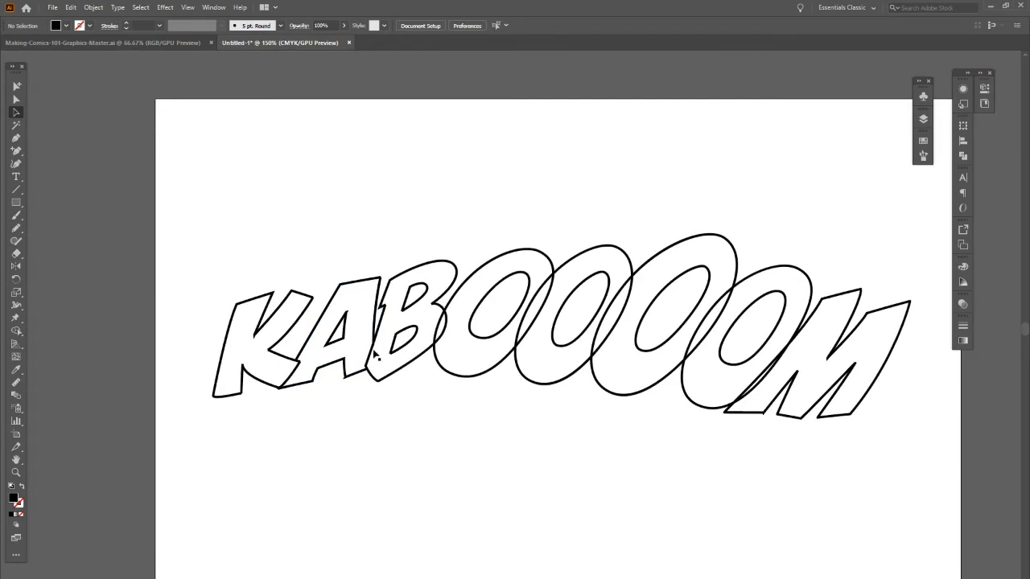
- Erase the part of the first O's outline that overlaps the B
{"action": "left_click", "coordinate": [463, 377]}
{"action": "left_click", "coordinate": [16, 254]}
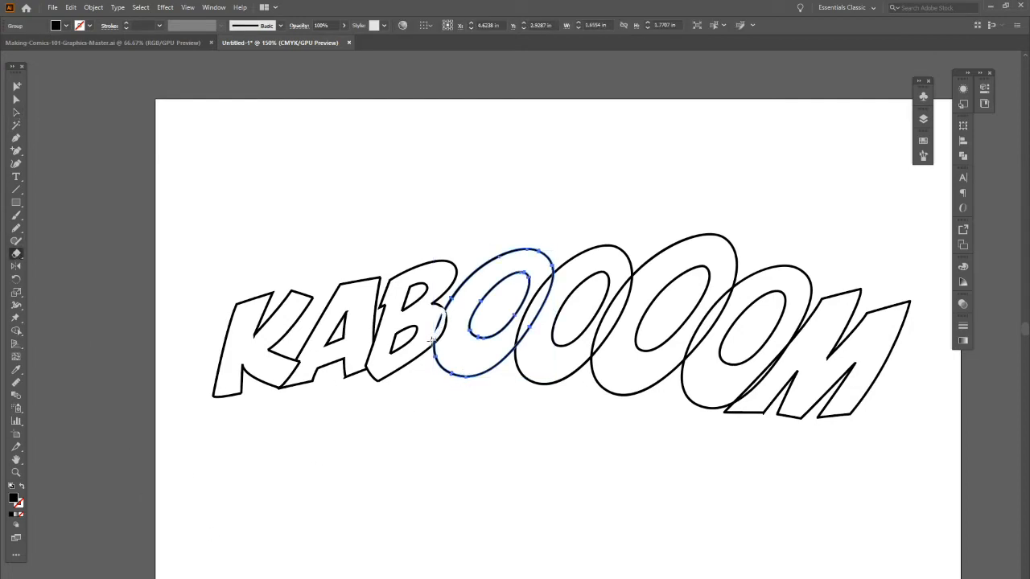
{"action": "left_click_drag", "start_coordinate": [440, 316], "coordinate": [429, 332]}
{"action": "left_click", "coordinate": [16, 112]}
- Erase the part of the second O's outline that lies inside the first O
{"action": "left_click", "coordinate": [532, 337]}
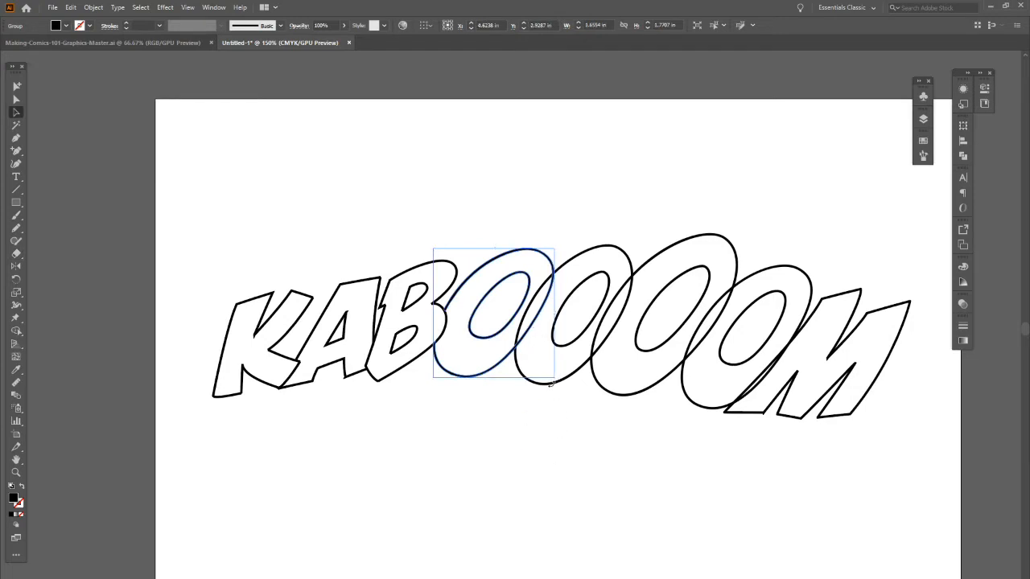
{"action": "left_click", "coordinate": [571, 378]}
{"action": "left_click", "coordinate": [16, 254]}
{"action": "mouse_move", "coordinate": [548, 276]}
{"action": "left_mouse_down"}
{"action": "mouse_move", "coordinate": [510, 342]}
{"action": "mouse_move", "coordinate": [522, 326]}
{"action": "left_mouse_up"}
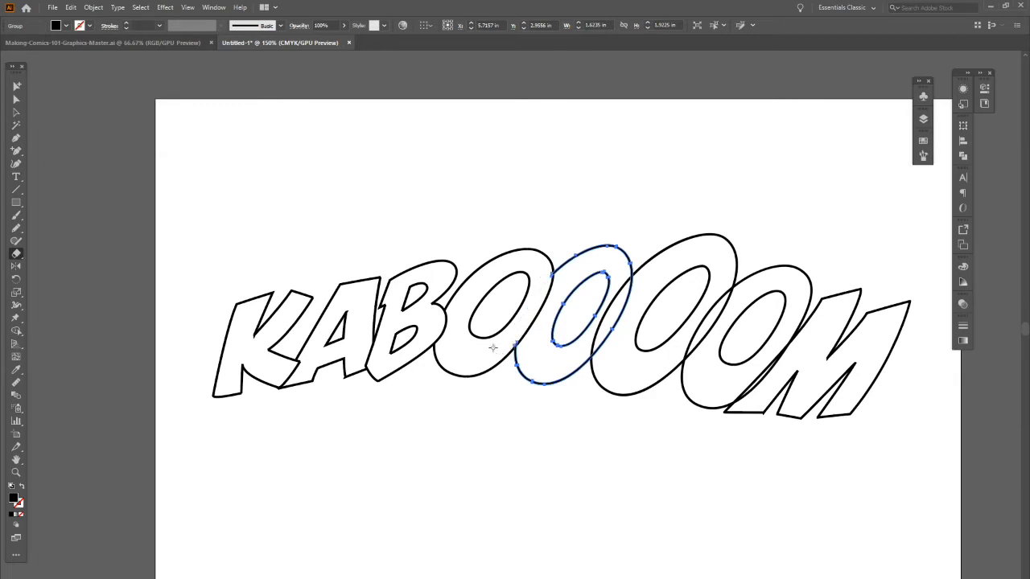
{"action": "left_click", "coordinate": [16, 112]}
{"action": "left_click", "coordinate": [222, 111]}
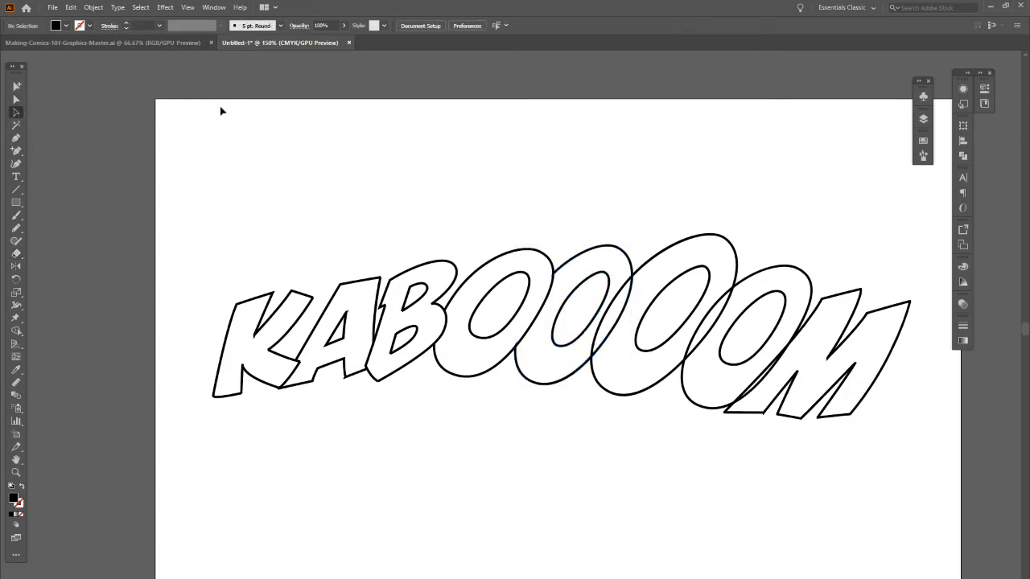
- Erase the part of the third O's outline that lies inside the second O
{"action": "left_click", "coordinate": [635, 403]}
{"action": "left_click", "coordinate": [17, 253]}
{"action": "mouse_move", "coordinate": [628, 276]}
{"action": "left_mouse_down"}
{"action": "mouse_move", "coordinate": [599, 326]}
{"action": "mouse_move", "coordinate": [605, 316]}
{"action": "left_mouse_up"}
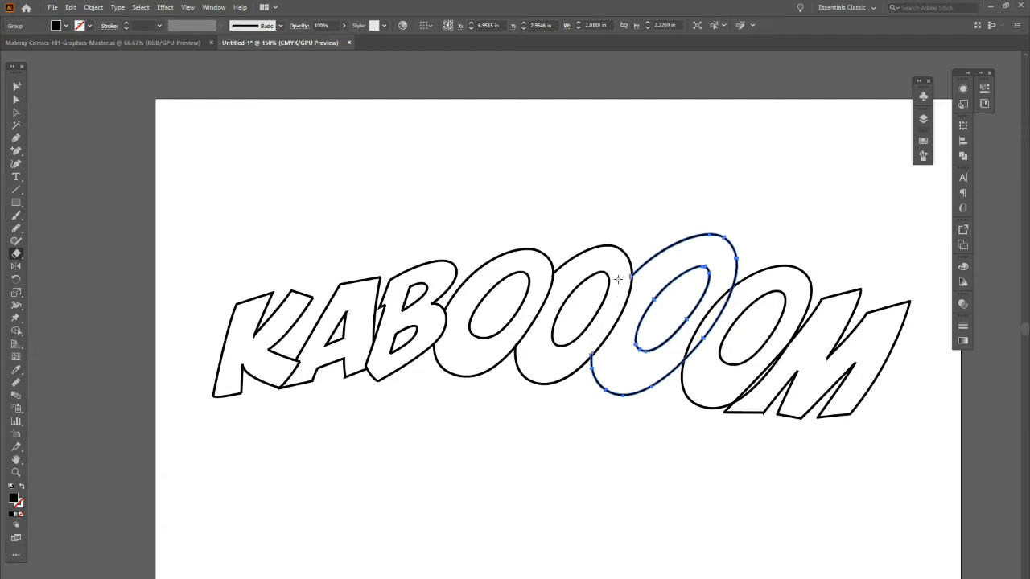
{"action": "left_click", "coordinate": [16, 112]}
- Erase the part of the fourth O's outline that lies inside the third O
{"action": "left_click", "coordinate": [715, 412]}
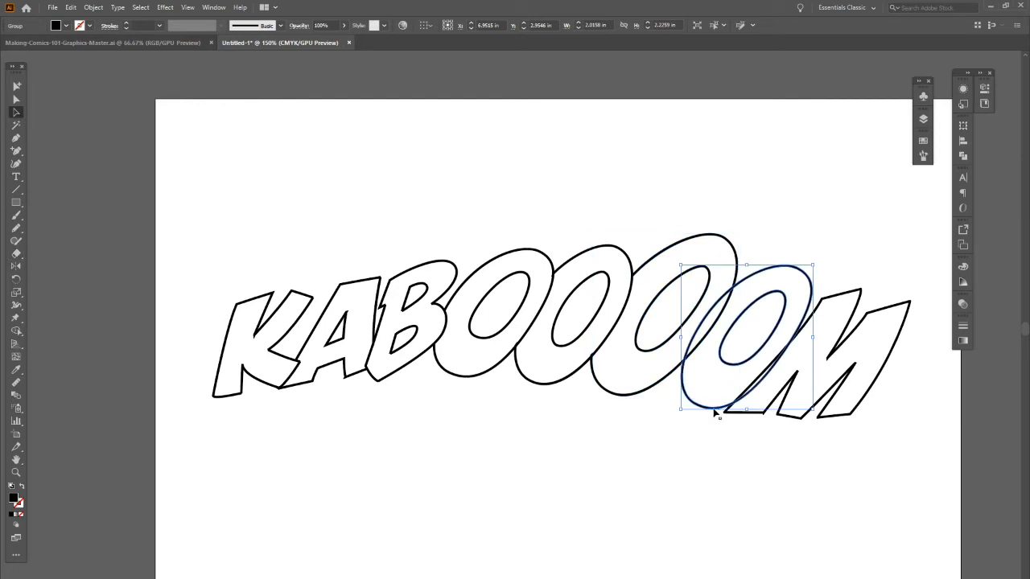
{"action": "left_click", "coordinate": [17, 253]}
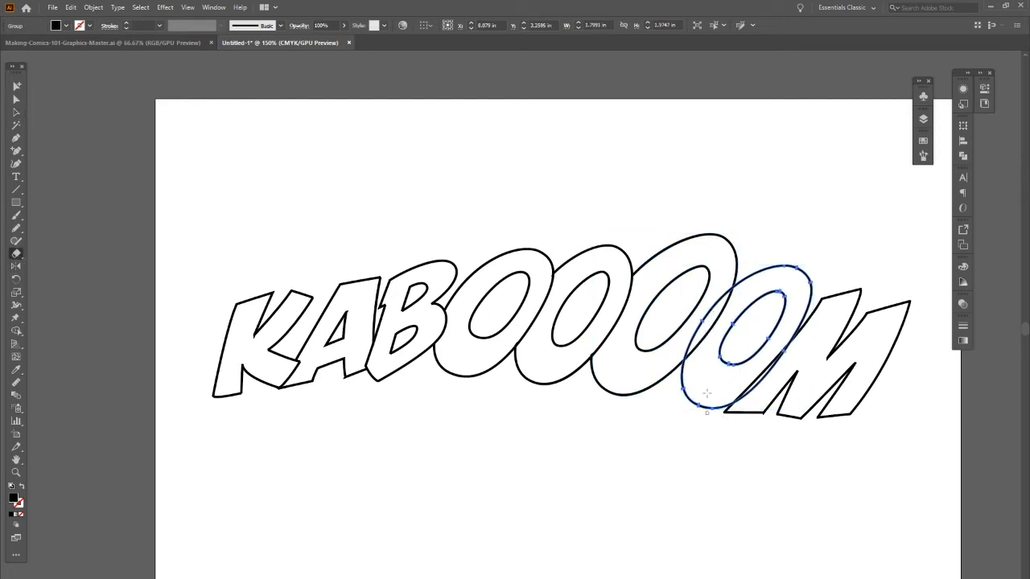
{"action": "left_click_drag", "start_coordinate": [727, 287], "coordinate": [690, 342]}
{"action": "left_click_drag", "start_coordinate": [698, 321], "coordinate": [682, 346]}
{"action": "left_click", "coordinate": [17, 112]}
{"action": "left_click", "coordinate": [224, 92]}
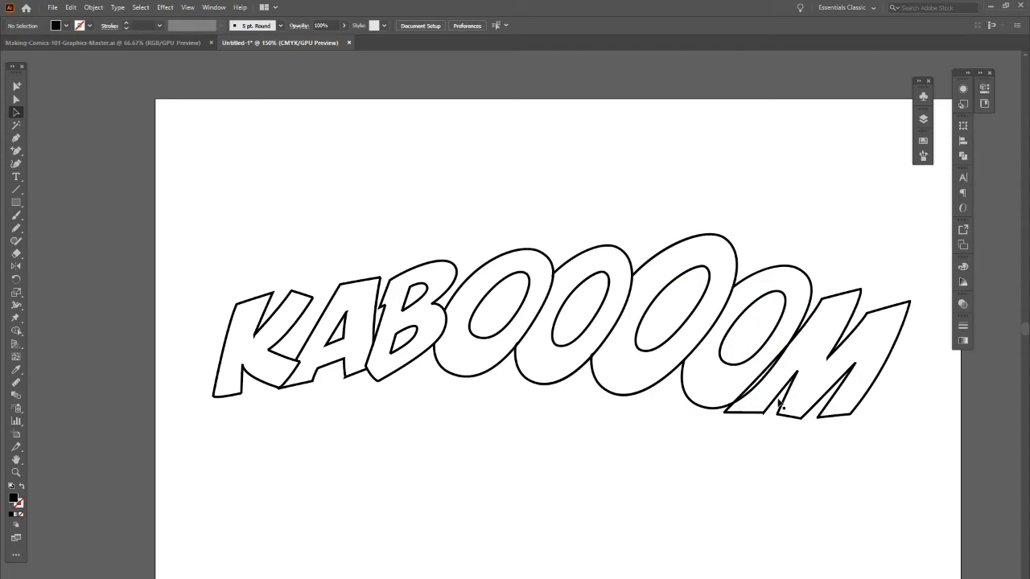
- Isolate the fourth O and erase the part of its lower right edge that overlaps the M
{"action": "left_click", "coordinate": [801, 421]}
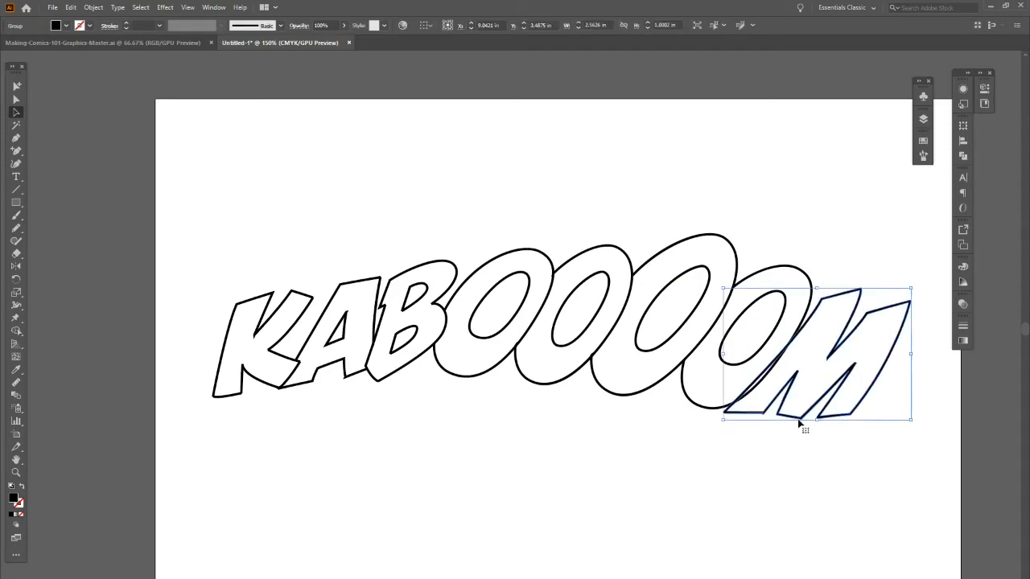
{"action": "double_click", "coordinate": [718, 417]}
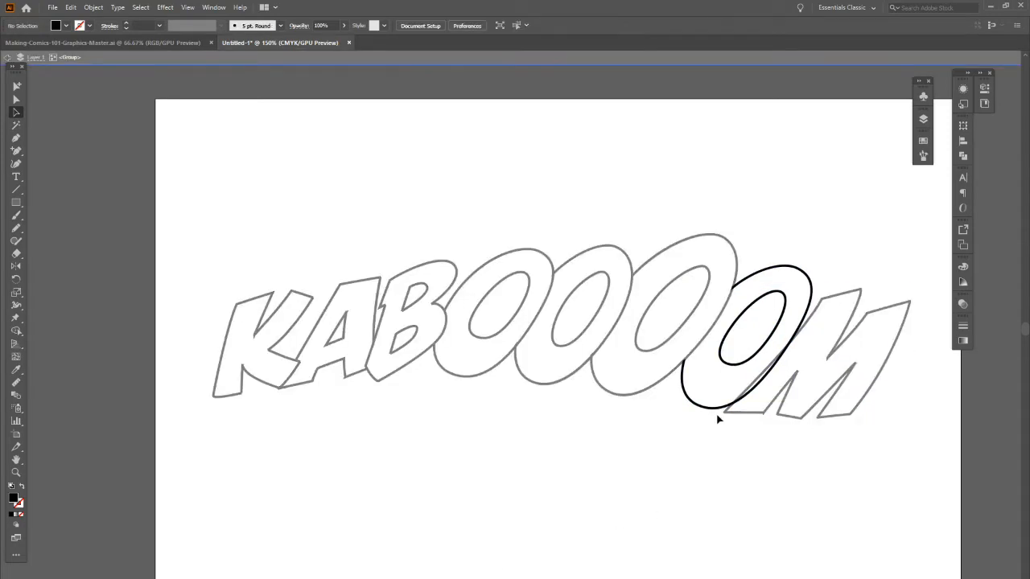
{"action": "left_click", "coordinate": [17, 254]}
{"action": "mouse_move", "coordinate": [752, 388]}
{"action": "left_mouse_down"}
{"action": "mouse_move", "coordinate": [783, 354]}
{"action": "mouse_move", "coordinate": [742, 398]}
{"action": "left_mouse_up"}
{"action": "left_click_drag", "start_coordinate": [790, 347], "coordinate": [736, 403]}
{"action": "left_click", "coordinate": [16, 112]}
{"action": "double_click", "coordinate": [344, 165]}
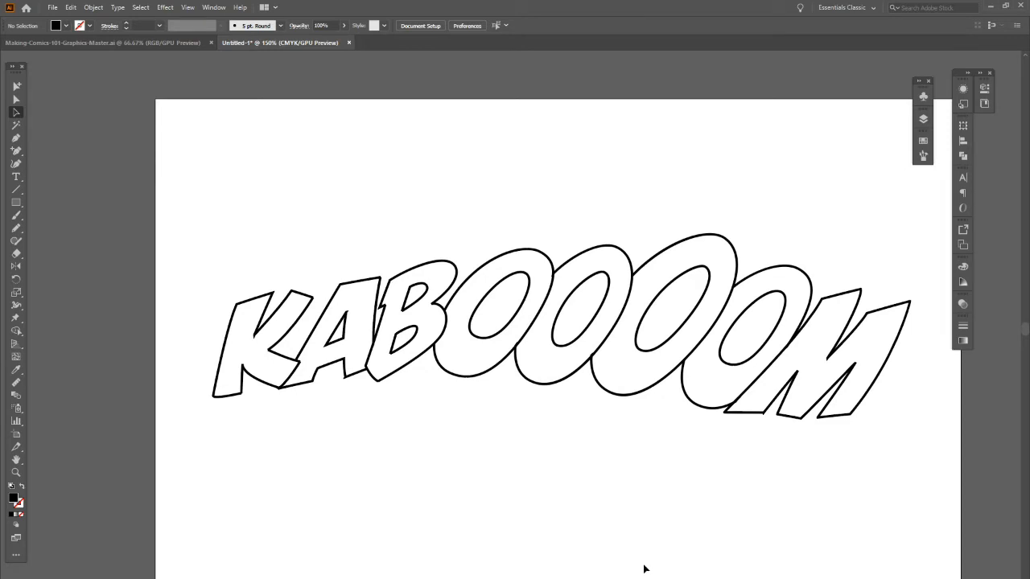
- Group all the trimmed letters and move the lettering up to the top edge of the artboard
{"action": "left_click_drag", "start_coordinate": [203, 207], "coordinate": [933, 486]}
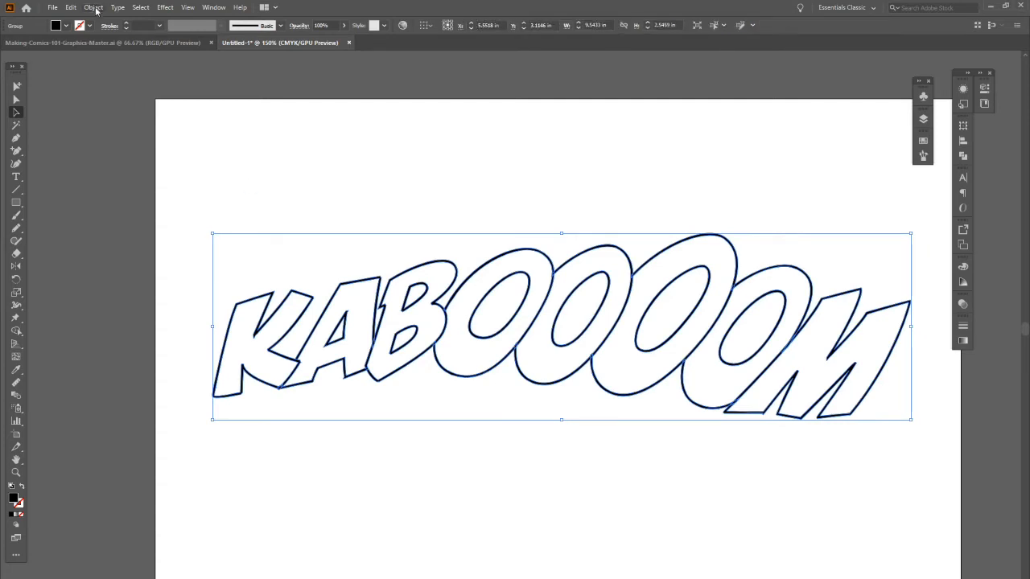
{"action": "left_click", "coordinate": [775, 471]}
{"action": "left_click_drag", "start_coordinate": [809, 420], "coordinate": [797, 360]}
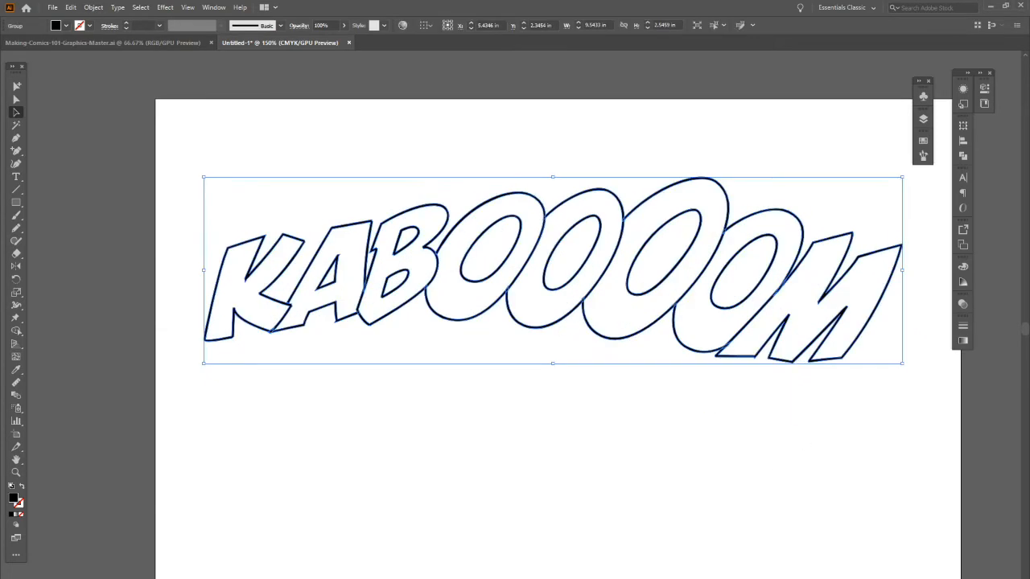
{"action": "left_click", "coordinate": [812, 486]}
{"action": "left_click_drag", "start_coordinate": [854, 354], "coordinate": [855, 250]}
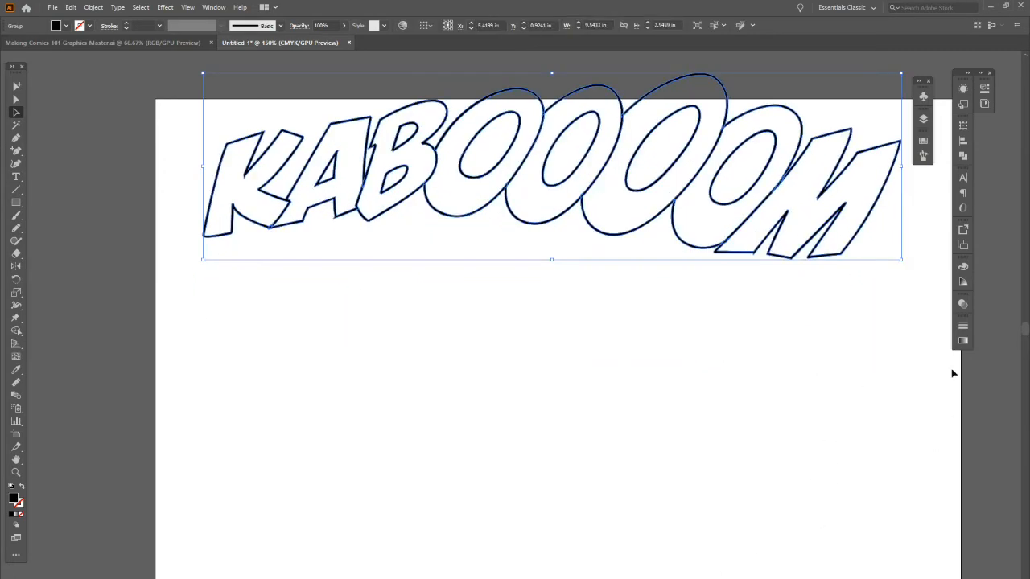
{"action": "left_click_drag", "start_coordinate": [793, 264], "coordinate": [784, 291]}
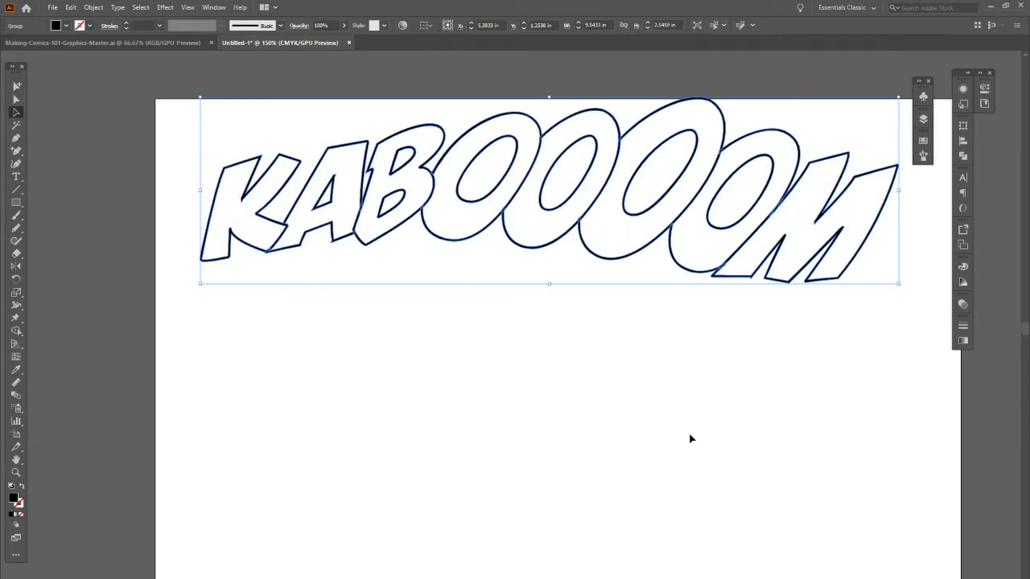
{"action": "left_click", "coordinate": [800, 329]}
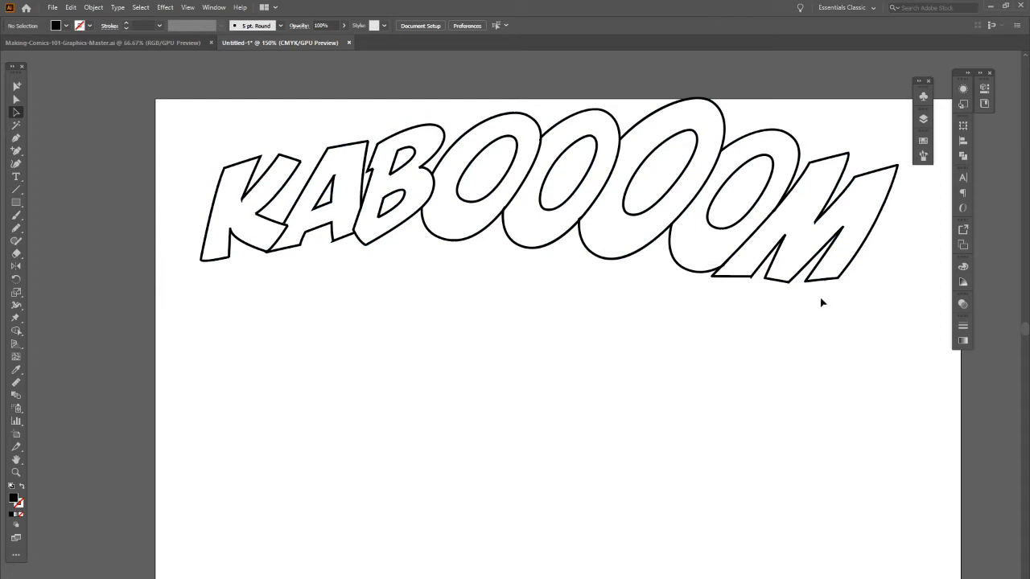
- Try to thicken the M's outline by shifting the outer anchor points at the bottom corners of its right and middle strokes
{"action": "left_click", "coordinate": [17, 100]}
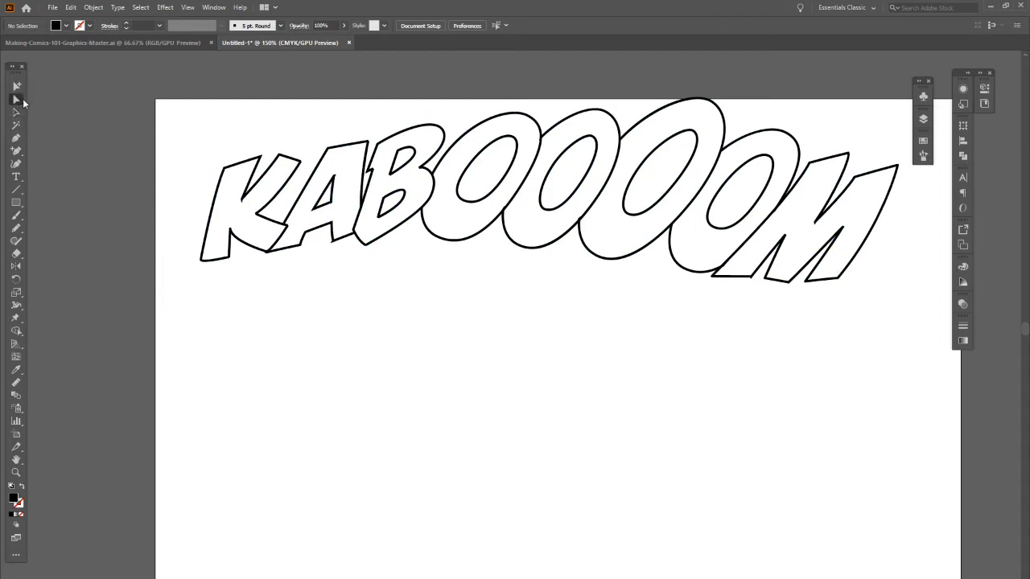
{"action": "left_click", "coordinate": [841, 281]}
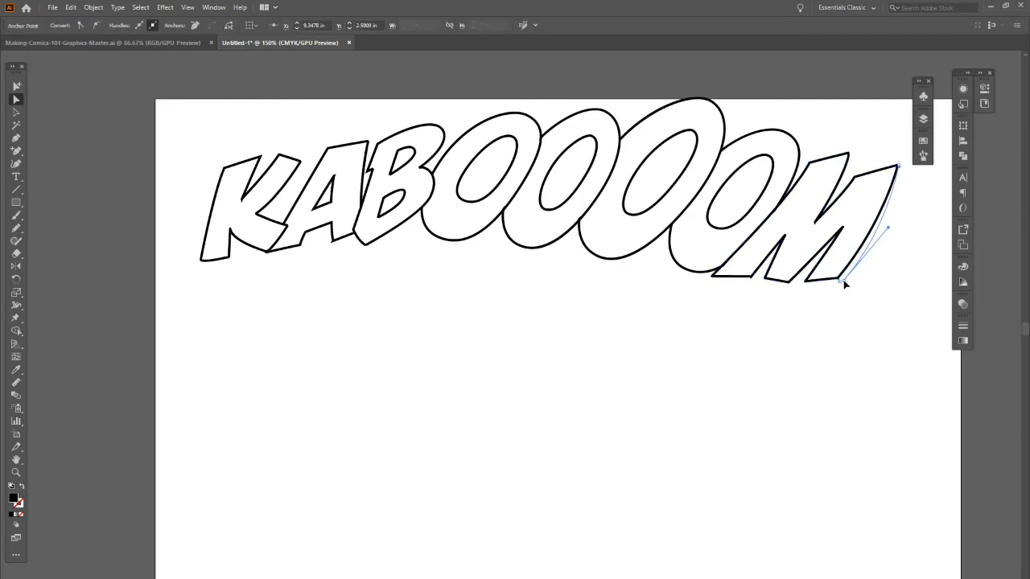
{"action": "left_click", "coordinate": [839, 280]}
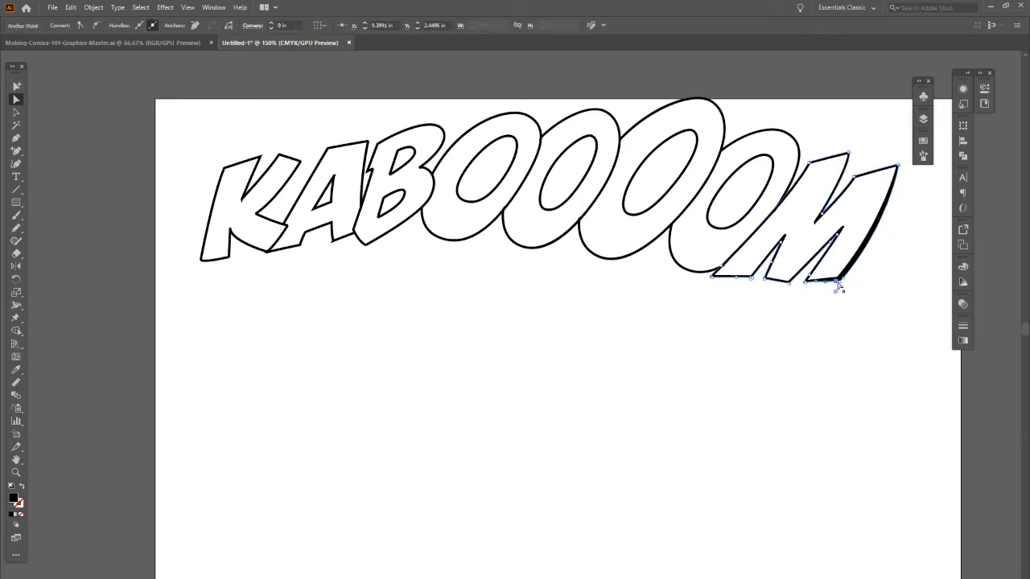
{"action": "left_click", "coordinate": [848, 310]}
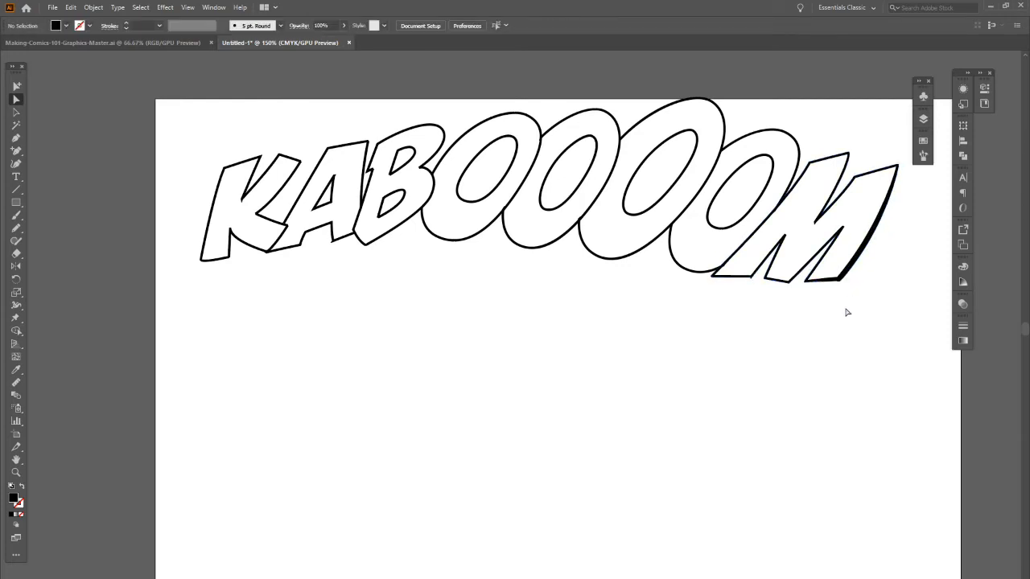
{"action": "left_click", "coordinate": [791, 285]}
{"action": "left_click_drag", "start_coordinate": [792, 283], "coordinate": [790, 287]}
{"action": "left_click", "coordinate": [795, 309]}
- Undo the anchor point shifts made on the M's outline
{"action": "key", "text": "ctrl+z"}
{"action": "key", "text": "ctrl+z"}
{"action": "key", "text": "ctrl+z"}
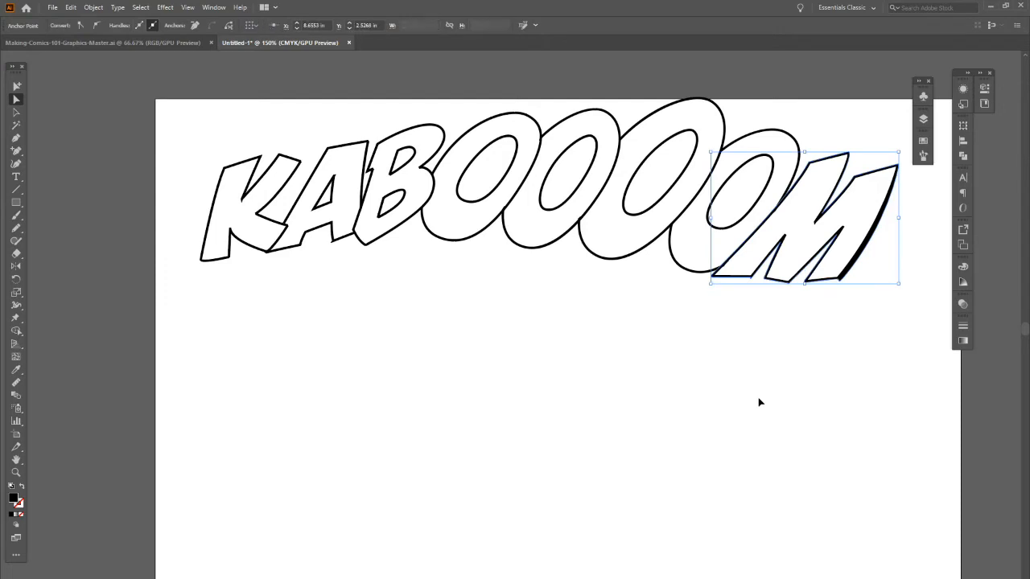
{"action": "key", "text": "ctrl+z"}
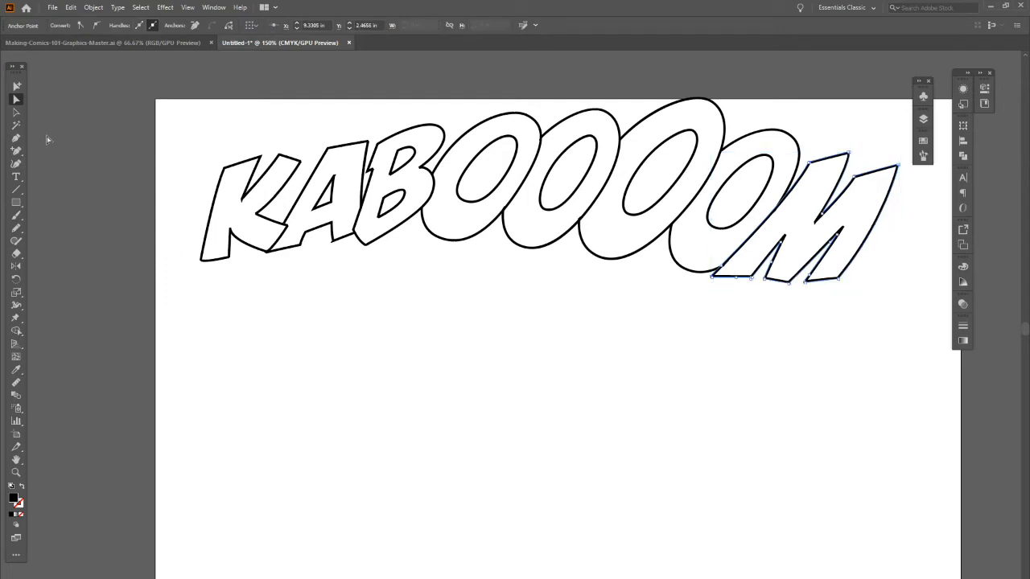
- Show the sketch on Layer 2 and move the KABOOOOM lettering down, clear of the VOOROOM sketch
{"action": "left_click", "coordinate": [43, 102]}
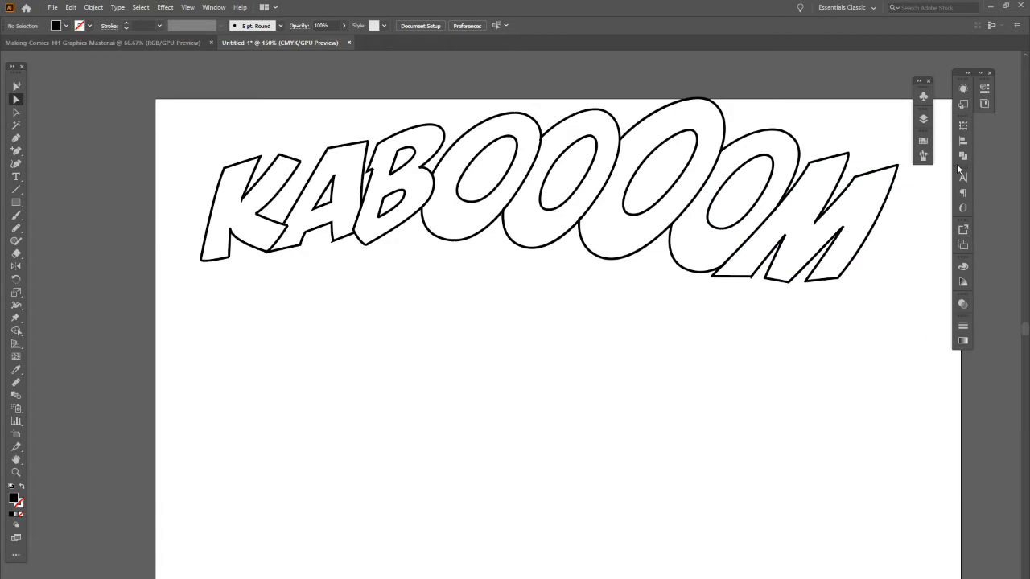
{"action": "left_click", "coordinate": [923, 118]}
{"action": "left_click", "coordinate": [796, 142]}
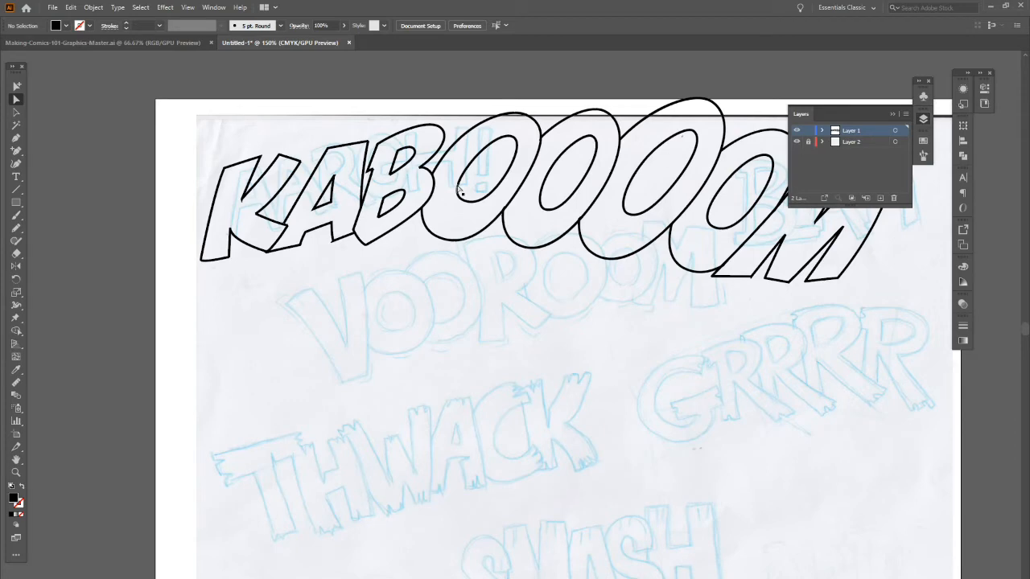
{"action": "left_click_drag", "start_coordinate": [193, 114], "coordinate": [917, 358]}
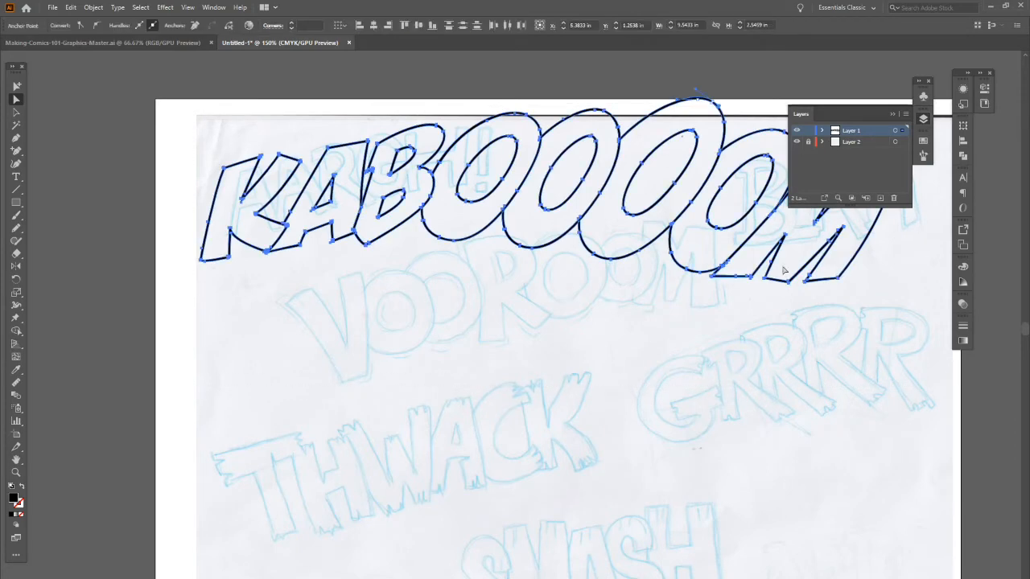
{"action": "left_click_drag", "start_coordinate": [845, 278], "coordinate": [853, 560]}
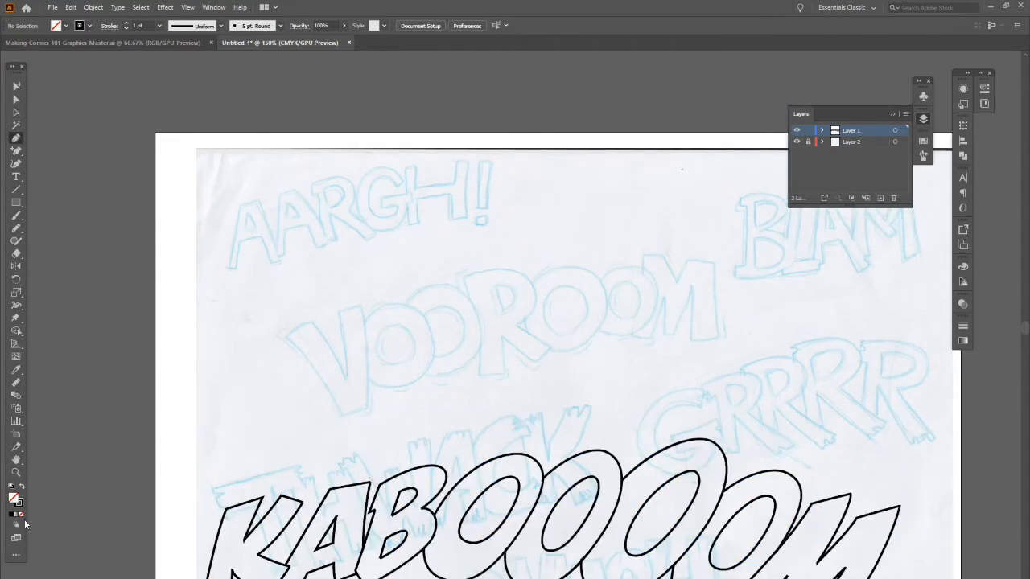
- Set the stroke weight to 2 pt and move the Layers panel away from the BLAM sketch
{"action": "left_click", "coordinate": [963, 326]}
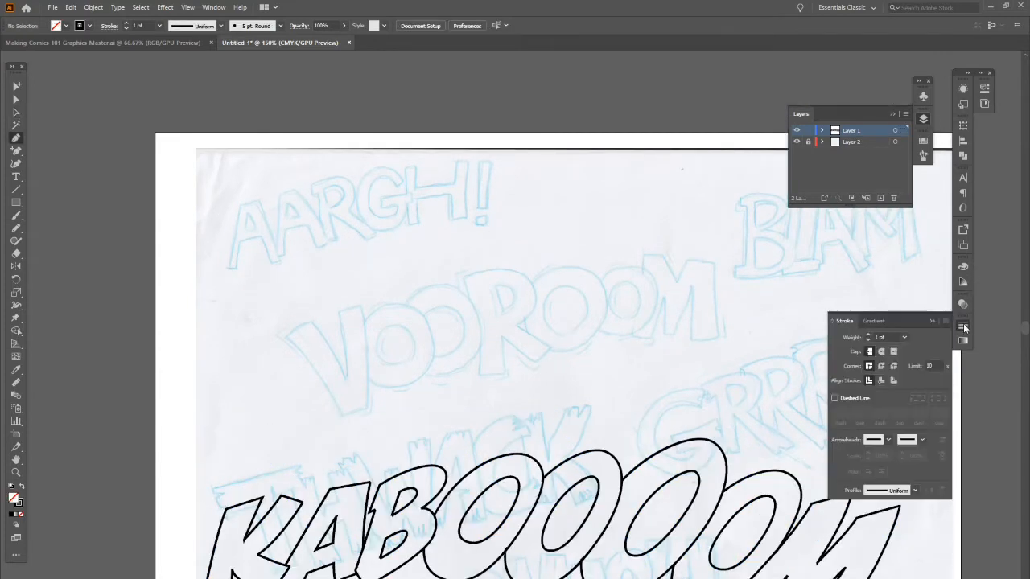
{"action": "left_click", "coordinate": [868, 333]}
{"action": "left_click", "coordinate": [16, 113]}
{"action": "left_click", "coordinate": [16, 473]}
{"action": "left_click_drag", "start_coordinate": [454, 372], "coordinate": [449, 370]}
{"action": "left_click", "coordinate": [642, 353]}
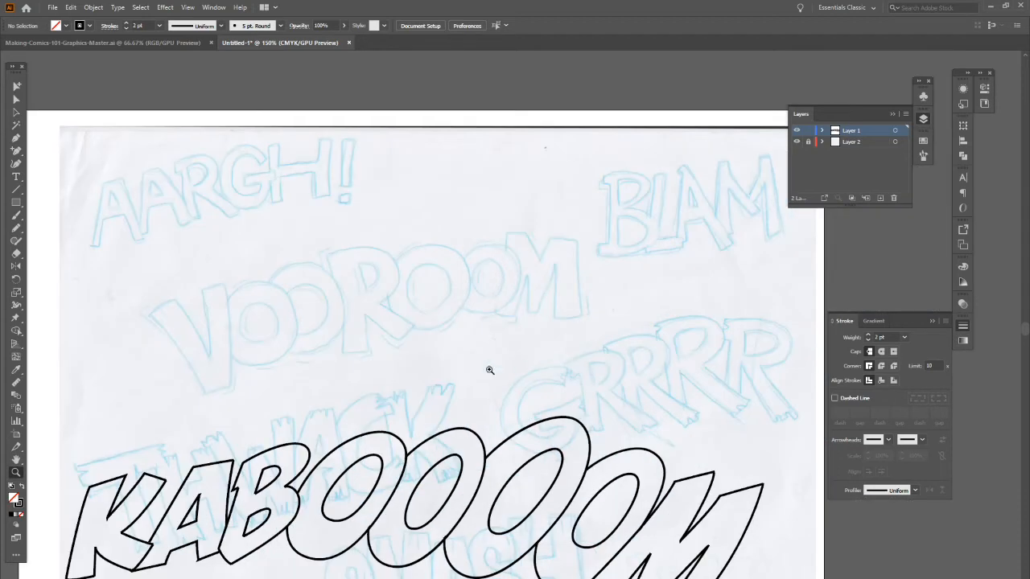
{"action": "left_click_drag", "start_coordinate": [315, 351], "coordinate": [327, 351]}
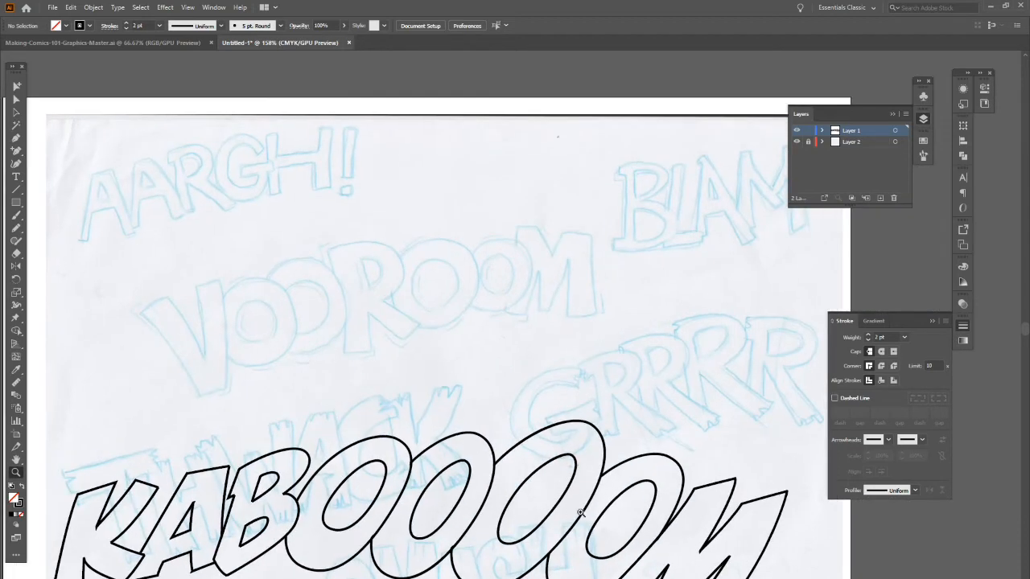
{"action": "left_click", "coordinate": [383, 348]}
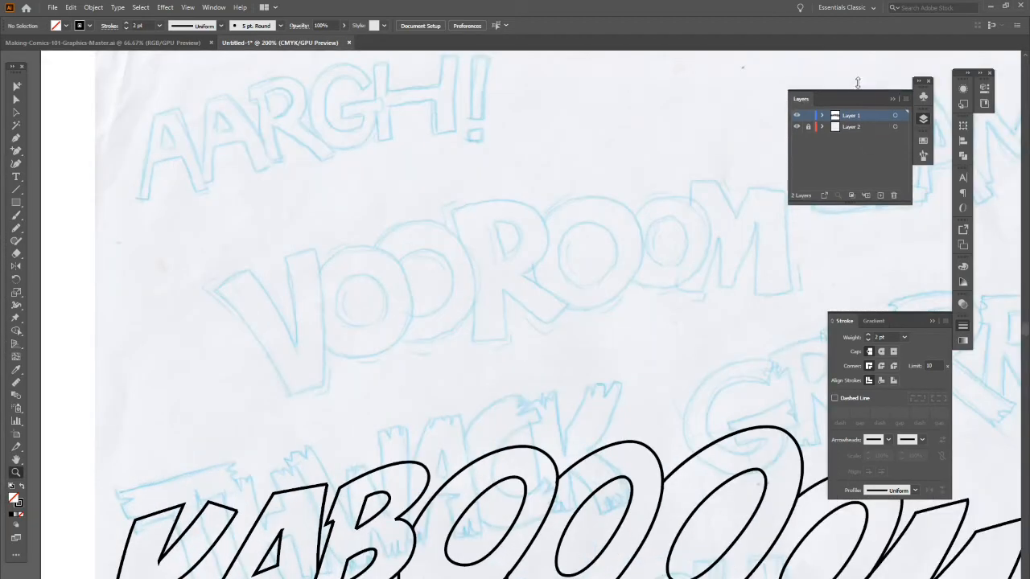
{"action": "left_click_drag", "start_coordinate": [855, 111], "coordinate": [912, 236]}
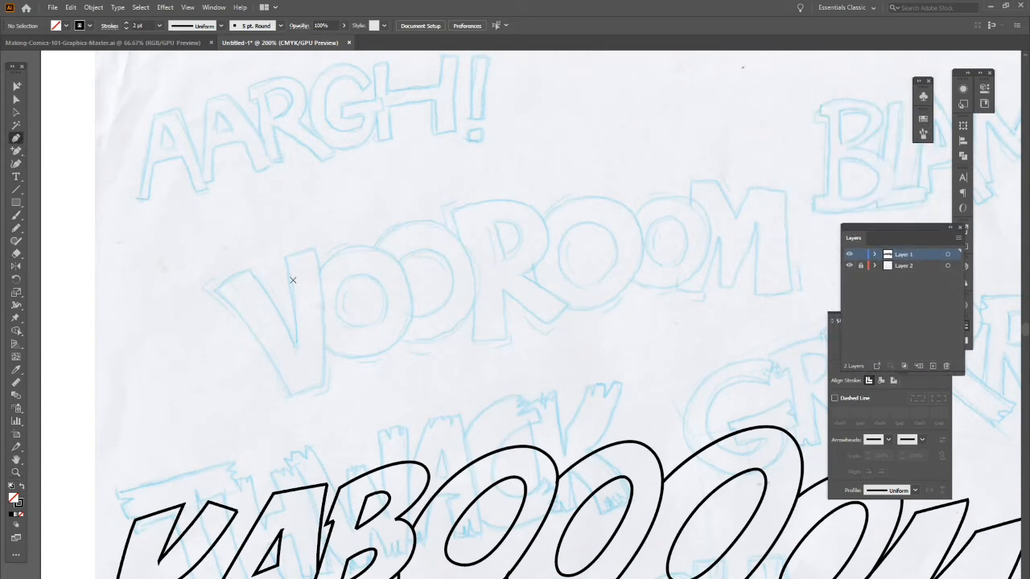
- Trace the V of the VOOROOM sketch with the Pen tool as a closed outline with slightly curved edges
{"action": "left_click", "coordinate": [215, 289]}
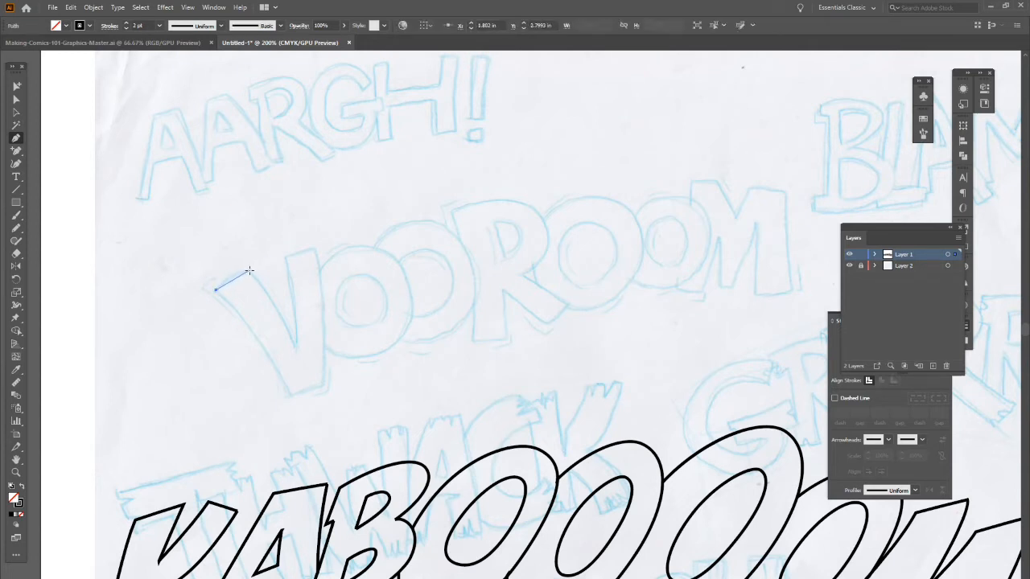
{"action": "left_click_drag", "start_coordinate": [249, 272], "coordinate": [267, 269]}
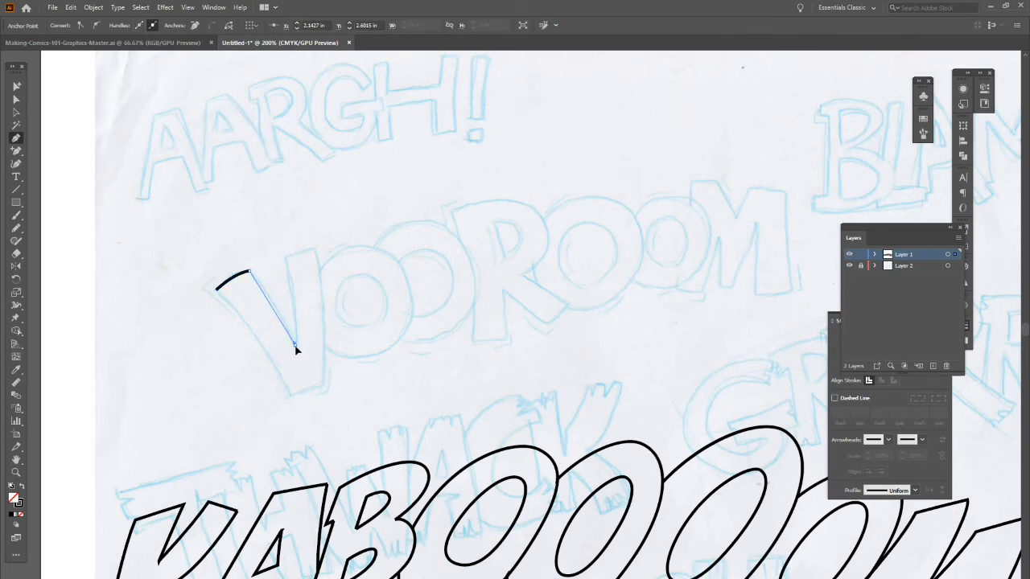
{"action": "left_click_drag", "start_coordinate": [296, 355], "coordinate": [302, 374]}
{"action": "left_click", "coordinate": [294, 344]}
{"action": "left_click_drag", "start_coordinate": [287, 255], "coordinate": [278, 215]}
{"action": "left_click", "coordinate": [287, 255]}
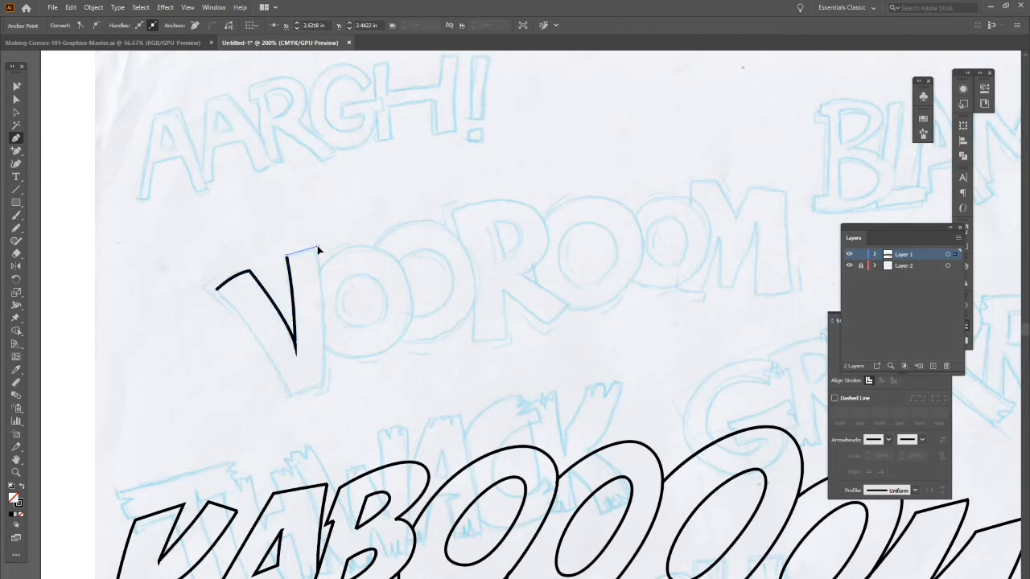
{"action": "left_click", "coordinate": [319, 246]}
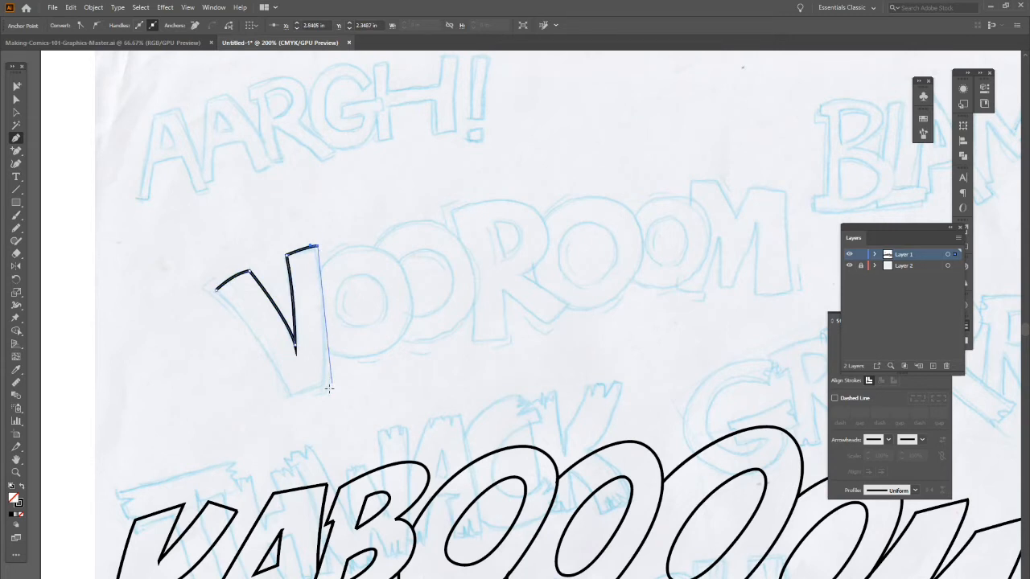
{"action": "left_click_drag", "start_coordinate": [322, 385], "coordinate": [317, 417]}
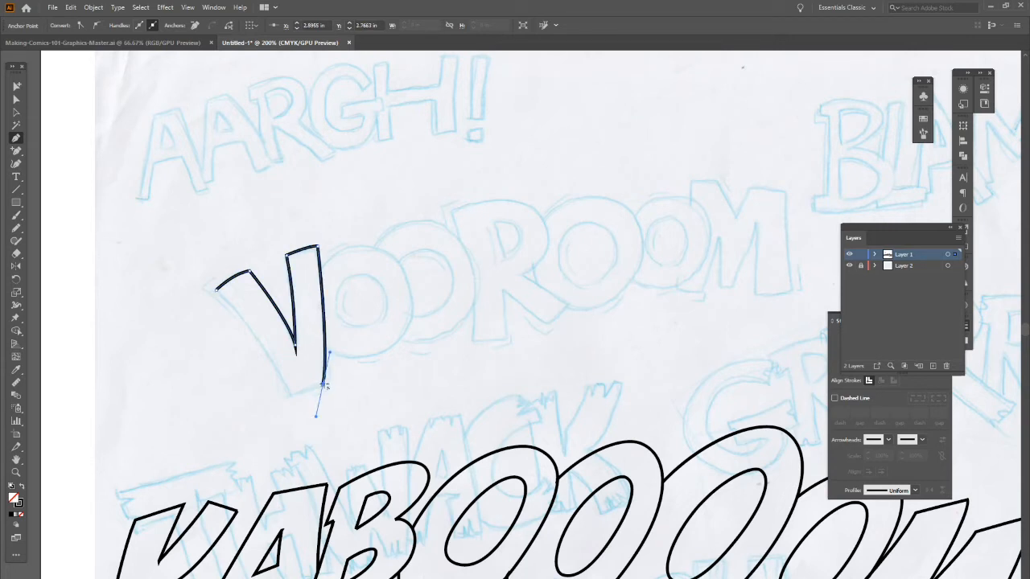
{"action": "left_click", "coordinate": [291, 394]}
{"action": "mouse_move", "coordinate": [216, 290]}
{"action": "left_mouse_down"}
{"action": "mouse_move", "coordinate": [177, 271]}
{"action": "mouse_move", "coordinate": [156, 226]}
{"action": "left_mouse_up"}
{"action": "left_click", "coordinate": [17, 99]}
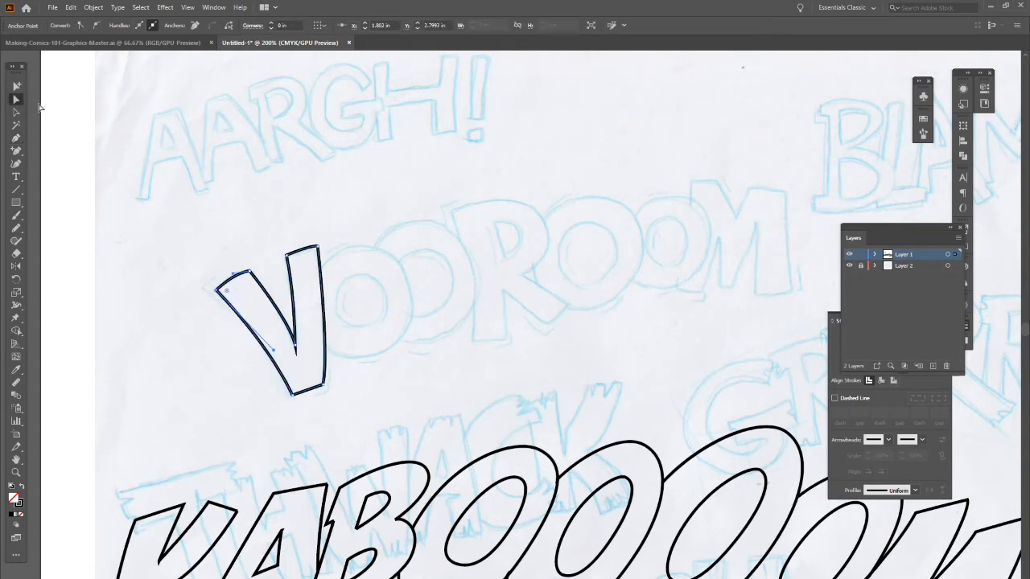
{"action": "left_click", "coordinate": [69, 172]}
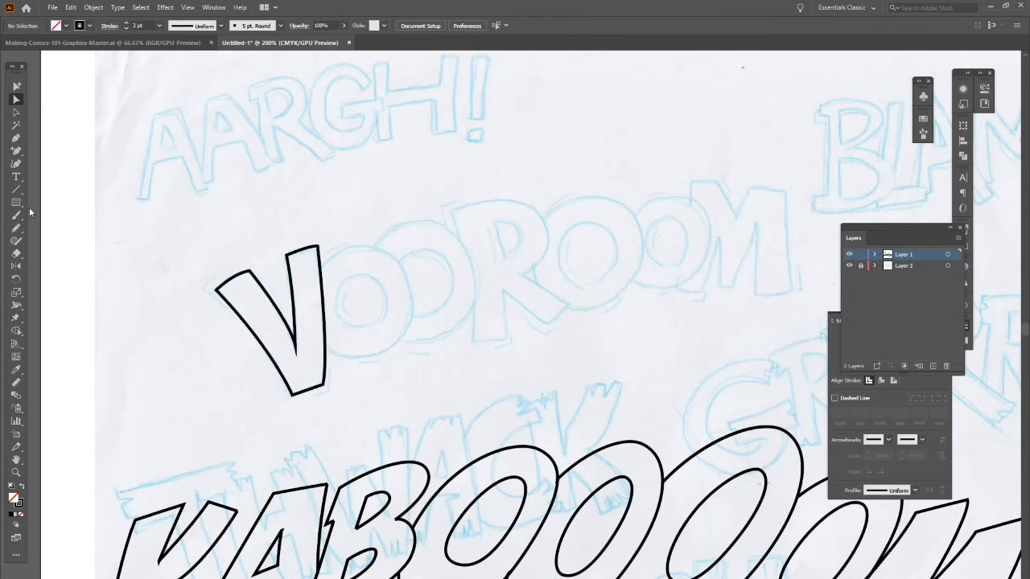
- Draw an ellipse about 1.1 in wide and align it with the outer edge of the first O in the VOOROOM sketch
{"action": "left_click_drag", "start_coordinate": [20, 207], "coordinate": [47, 223]}
{"action": "left_click_drag", "start_coordinate": [308, 262], "coordinate": [414, 376]}
{"action": "key", "text": "v"}
{"action": "left_click", "coordinate": [521, 251]}
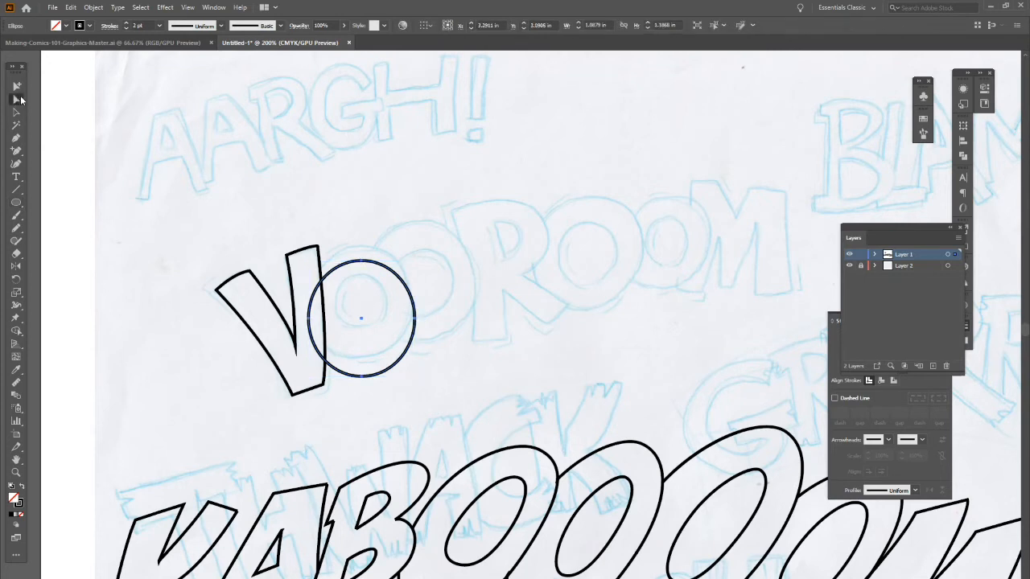
{"action": "key", "text": "a"}
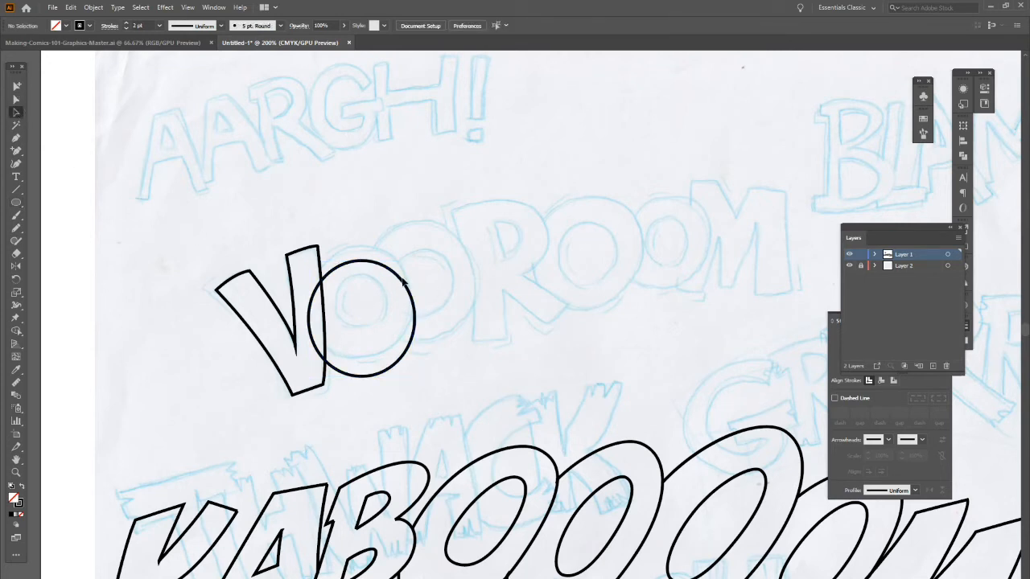
{"action": "left_click_drag", "start_coordinate": [398, 275], "coordinate": [397, 260]}
{"action": "left_click", "coordinate": [469, 330]}
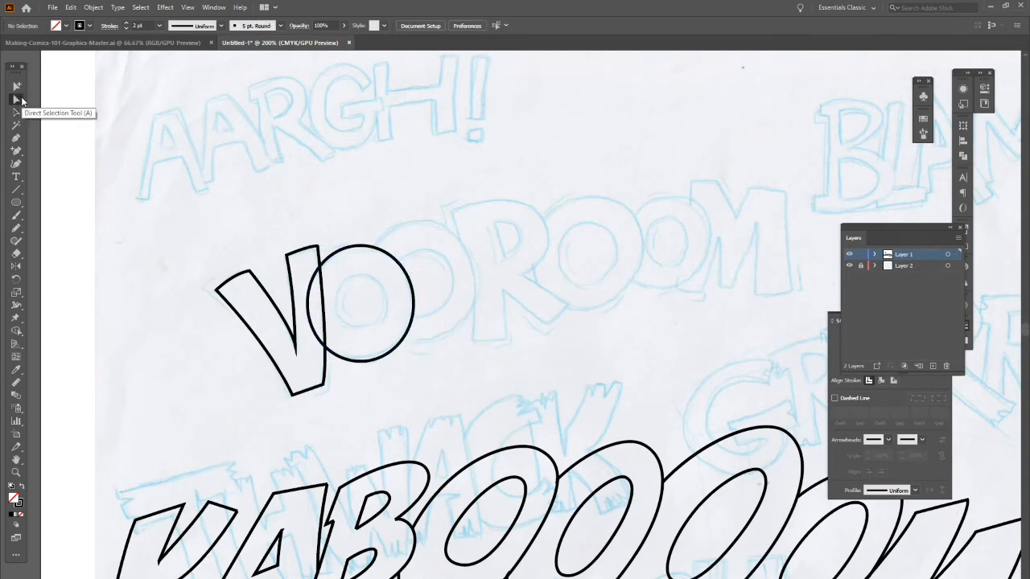
- Refine the curve of the first O's outer ellipse by lengthening direction handles on its right and left anchor points
{"action": "left_click", "coordinate": [357, 249]}
{"action": "left_click", "coordinate": [414, 305]}
{"action": "left_click", "coordinate": [416, 275]}
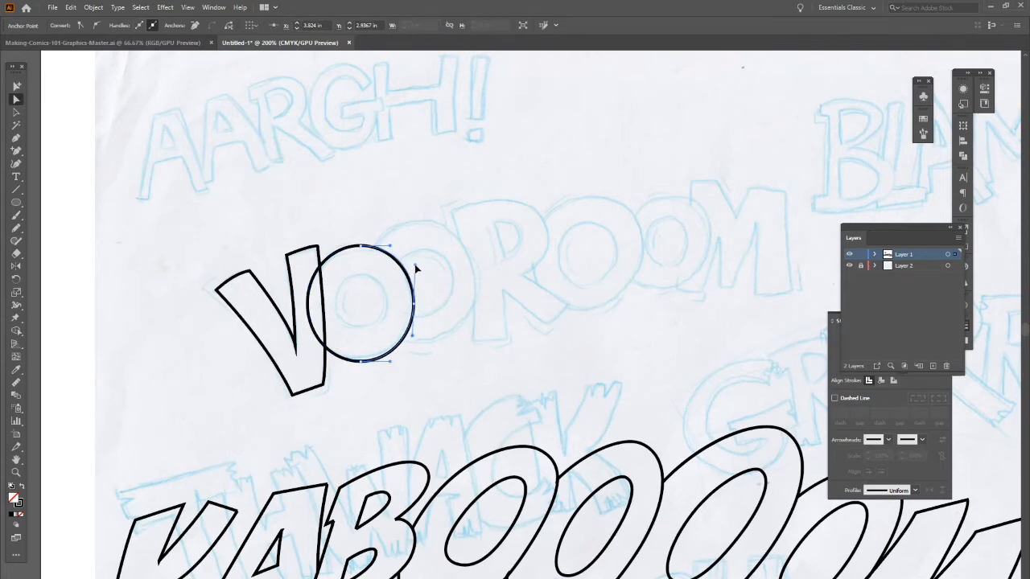
{"action": "left_click_drag", "start_coordinate": [415, 266], "coordinate": [415, 265]}
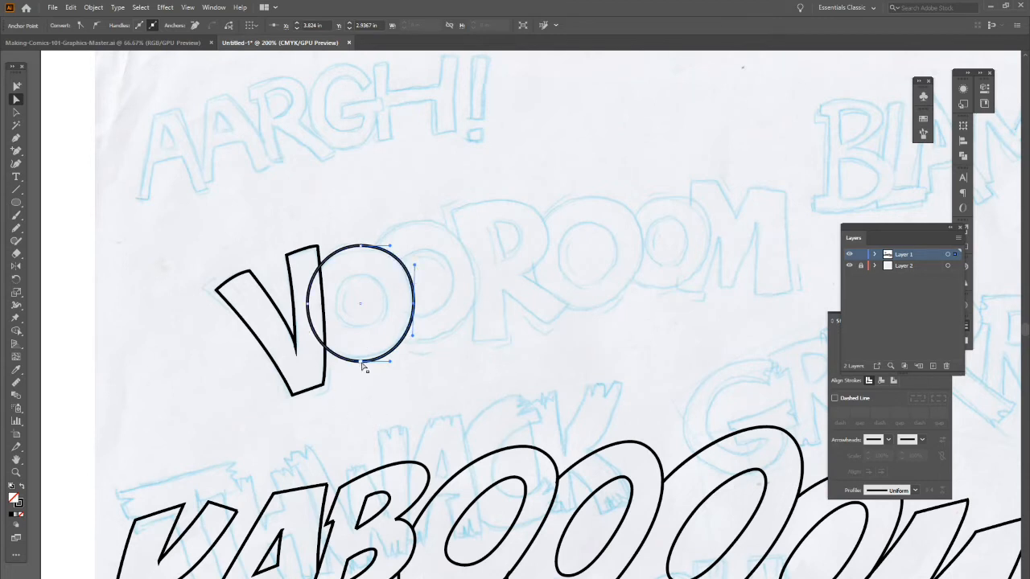
{"action": "left_click", "coordinate": [392, 364]}
{"action": "left_click", "coordinate": [396, 364]}
{"action": "left_click", "coordinate": [308, 308]}
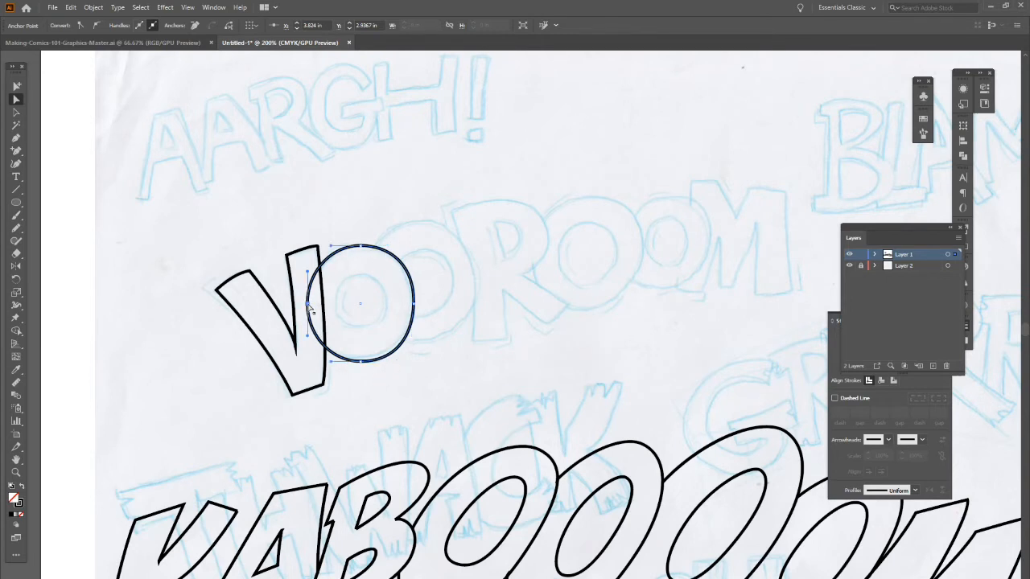
{"action": "left_click", "coordinate": [307, 346]}
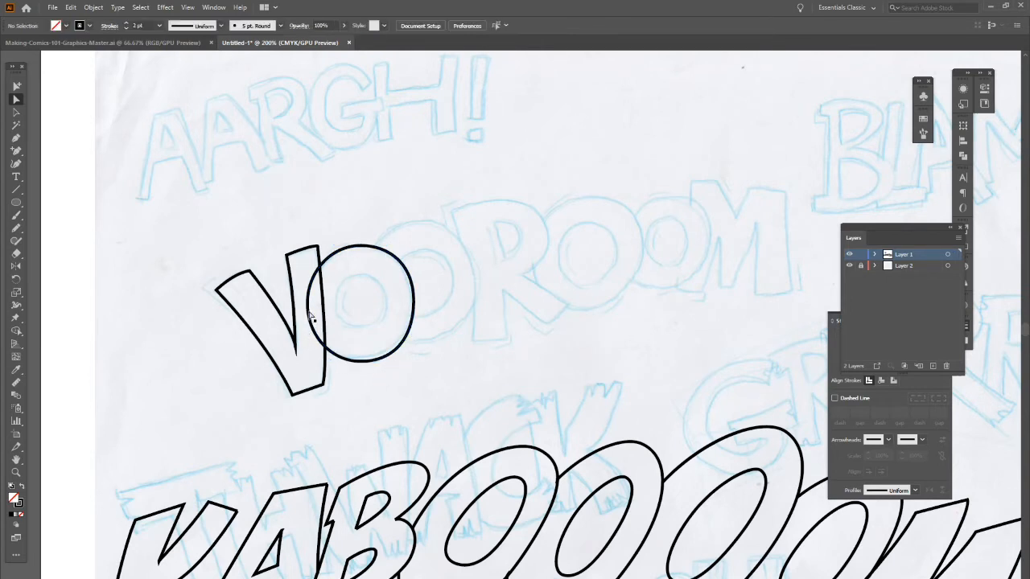
{"action": "left_click", "coordinate": [308, 305]}
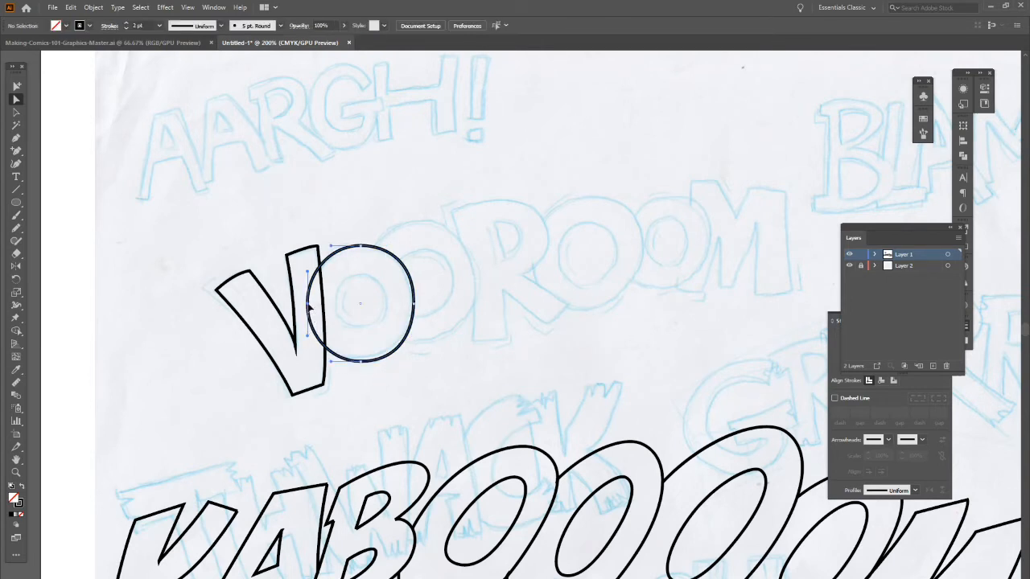
{"action": "left_click", "coordinate": [308, 354]}
{"action": "left_click", "coordinate": [308, 304]}
{"action": "left_click_drag", "start_coordinate": [307, 336], "coordinate": [308, 342]}
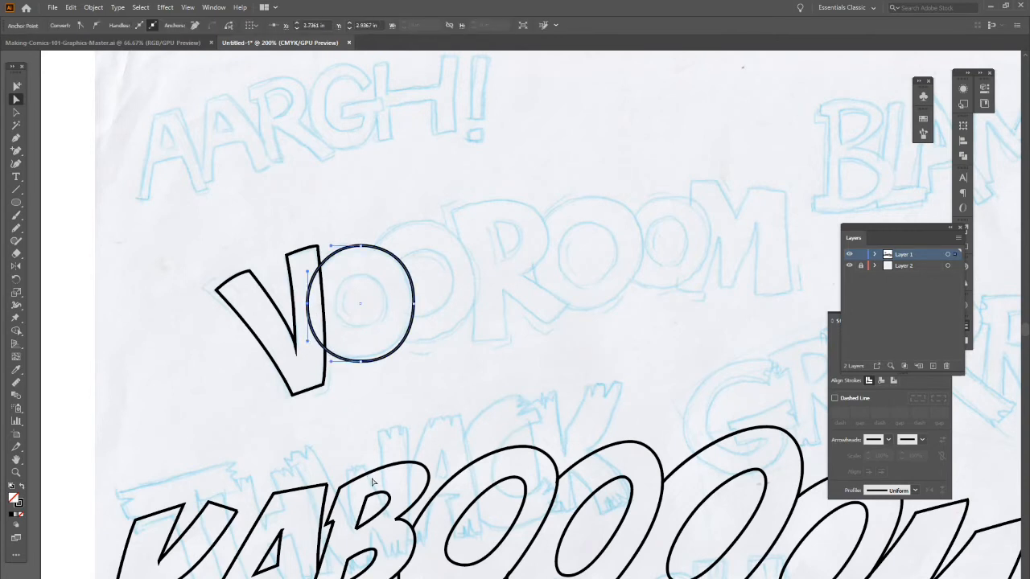
- Add a smaller copy of the outer ellipse to form the inner ring of the first O
{"action": "left_click", "coordinate": [376, 363]}
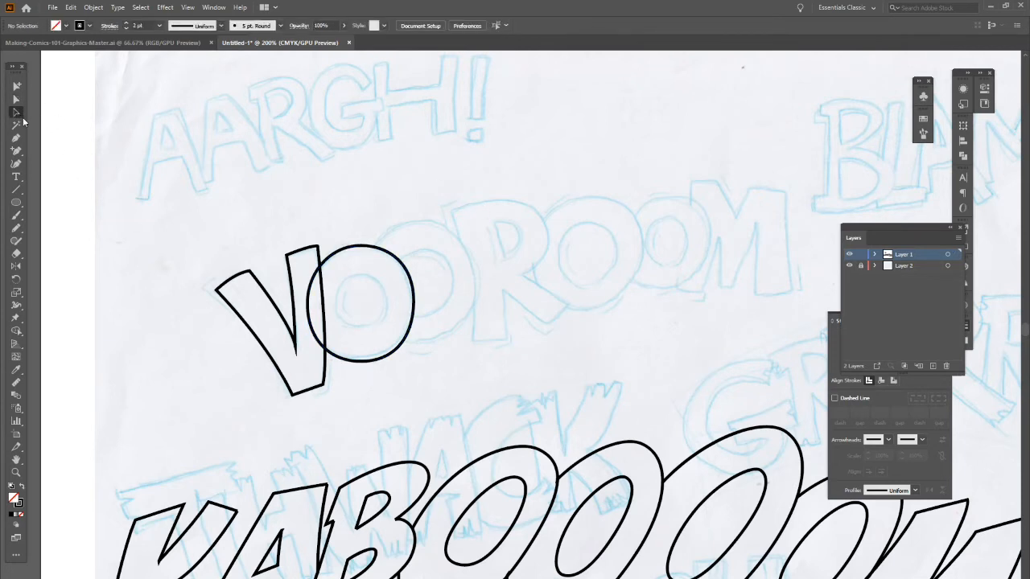
{"action": "left_click", "coordinate": [408, 340]}
{"action": "left_click_drag", "start_coordinate": [408, 340], "coordinate": [387, 315]}
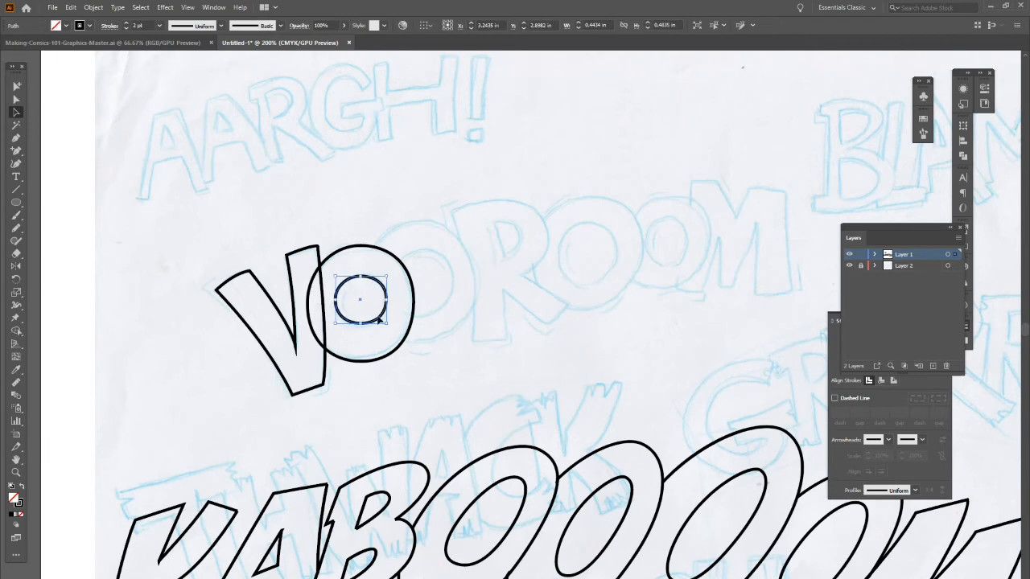
{"action": "left_click", "coordinate": [459, 325]}
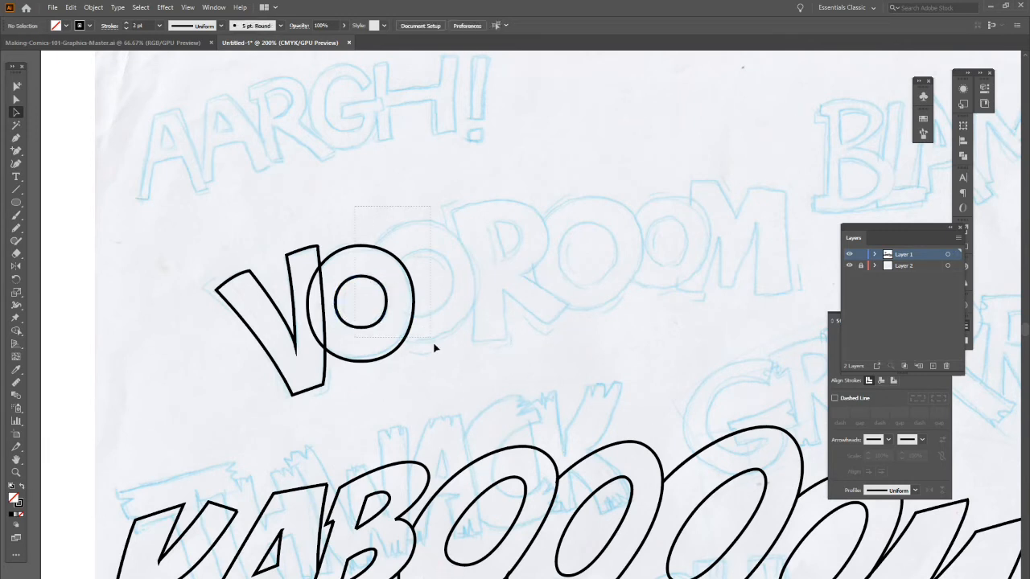
- Copy both rings of the first O onto the second O of the sketch and rotate the copy counterclockwise to match
{"action": "left_click", "coordinate": [414, 306]}
{"action": "left_click_drag", "start_coordinate": [387, 314], "coordinate": [454, 282]}
{"action": "mouse_move", "coordinate": [479, 218]}
{"action": "left_mouse_down"}
{"action": "mouse_move", "coordinate": [467, 198]}
{"action": "mouse_move", "coordinate": [483, 212]}
{"action": "left_mouse_up"}
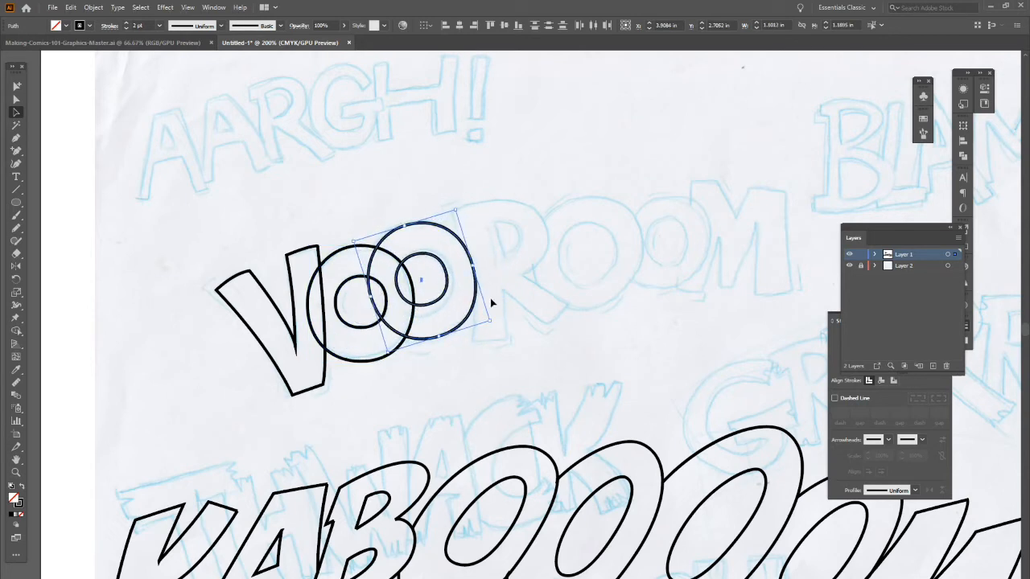
{"action": "left_click", "coordinate": [521, 288]}
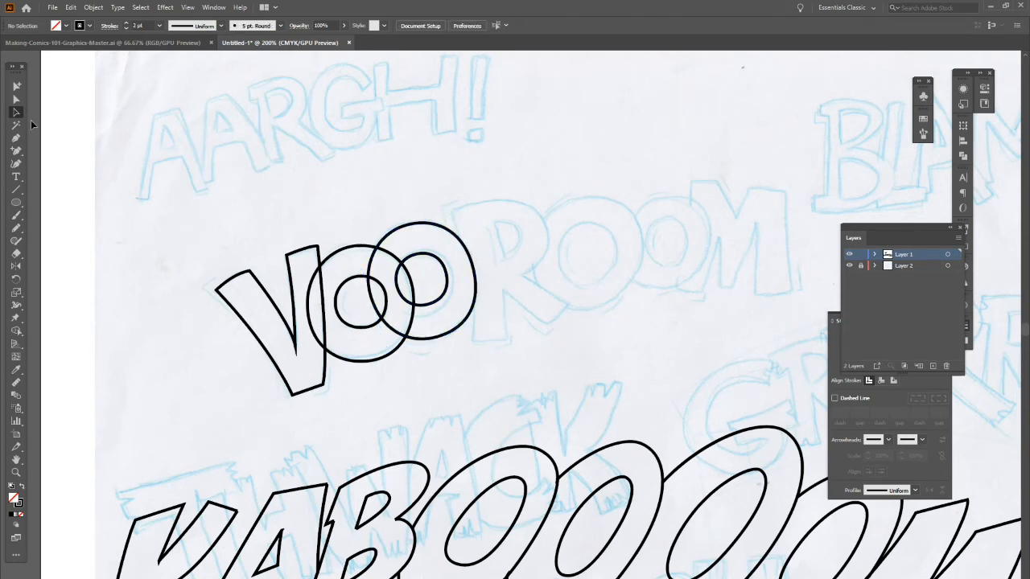
- Adjust the right side of the second O's outer ring and the right and bottom edges of its inner ring
{"action": "left_click", "coordinate": [476, 270]}
{"action": "left_click", "coordinate": [476, 255]}
{"action": "left_click", "coordinate": [476, 270]}
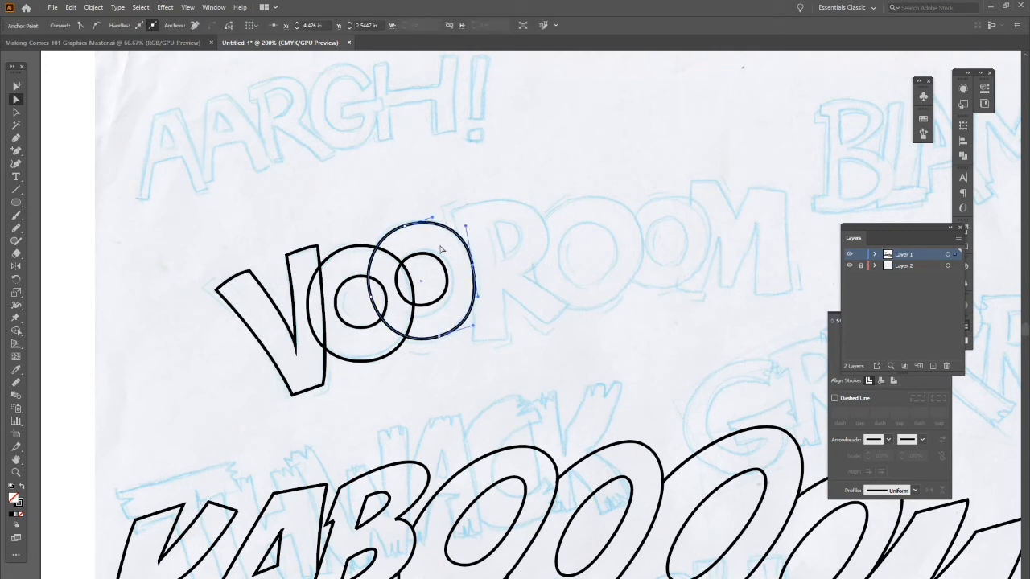
{"action": "left_click", "coordinate": [448, 276]}
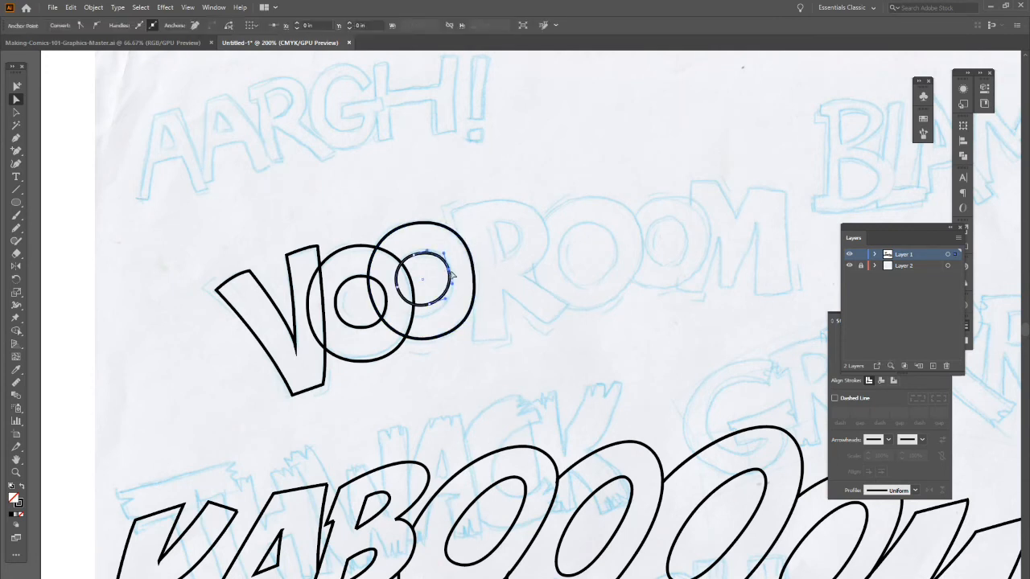
{"action": "left_click", "coordinate": [485, 356]}
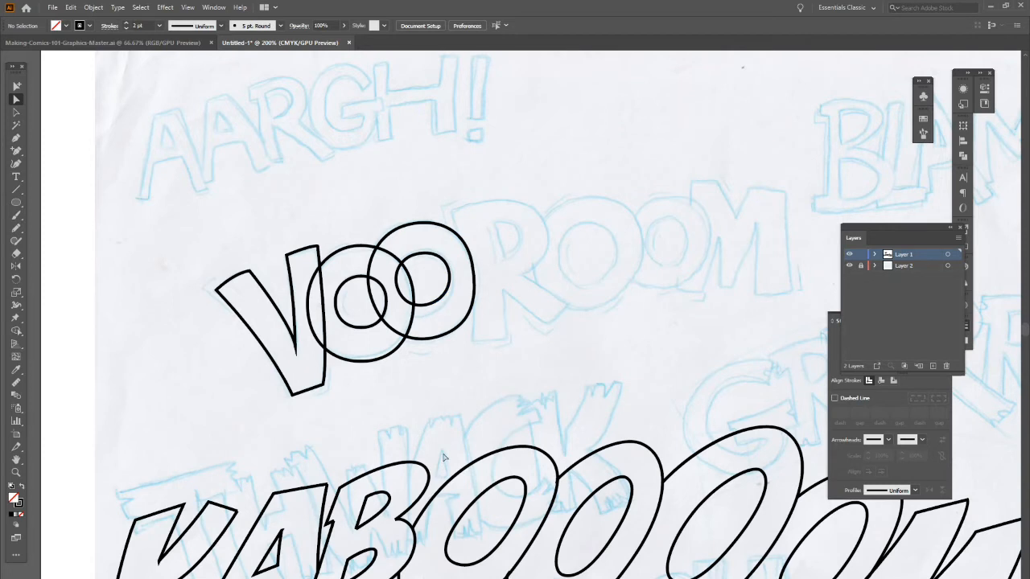
{"action": "left_click", "coordinate": [429, 307]}
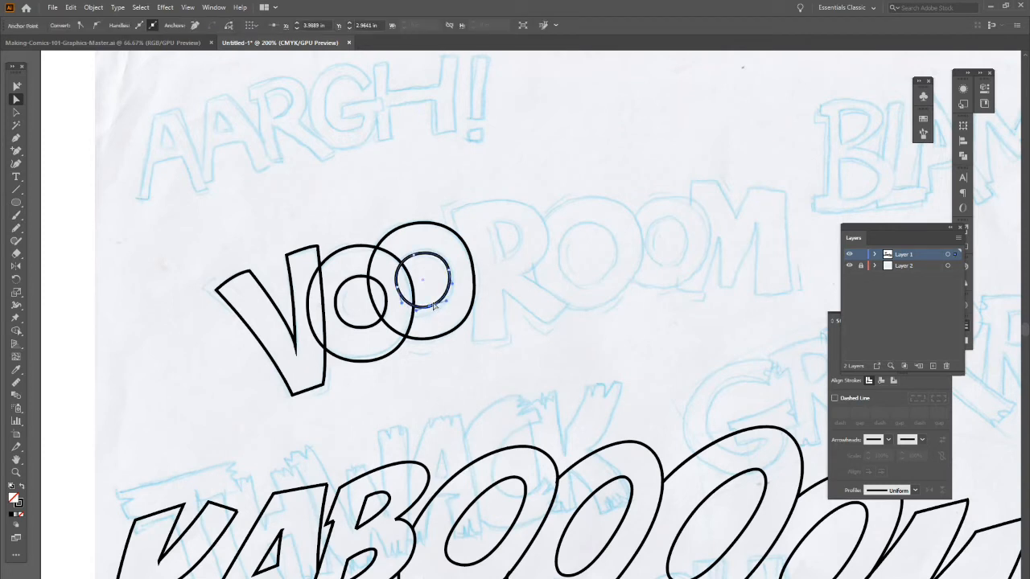
- Select both rings of the second O and scale them down slightly to about 1.07 in wide
{"action": "left_click", "coordinate": [16, 112]}
{"action": "left_click", "coordinate": [472, 270]}
{"action": "left_click_drag", "start_coordinate": [418, 195], "coordinate": [443, 266]}
{"action": "left_click_drag", "start_coordinate": [459, 210], "coordinate": [456, 218]}
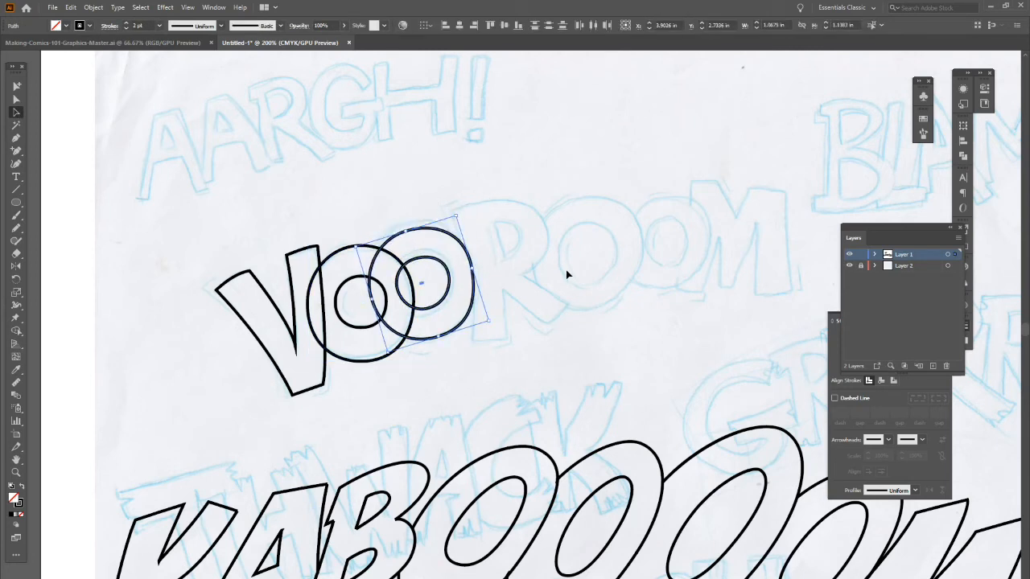
- Trace the sketched R's curved left edge, foot and inner stem edge up to the crotch with the Pen tool
{"action": "left_click", "coordinate": [567, 280]}
{"action": "left_click", "coordinate": [16, 137]}
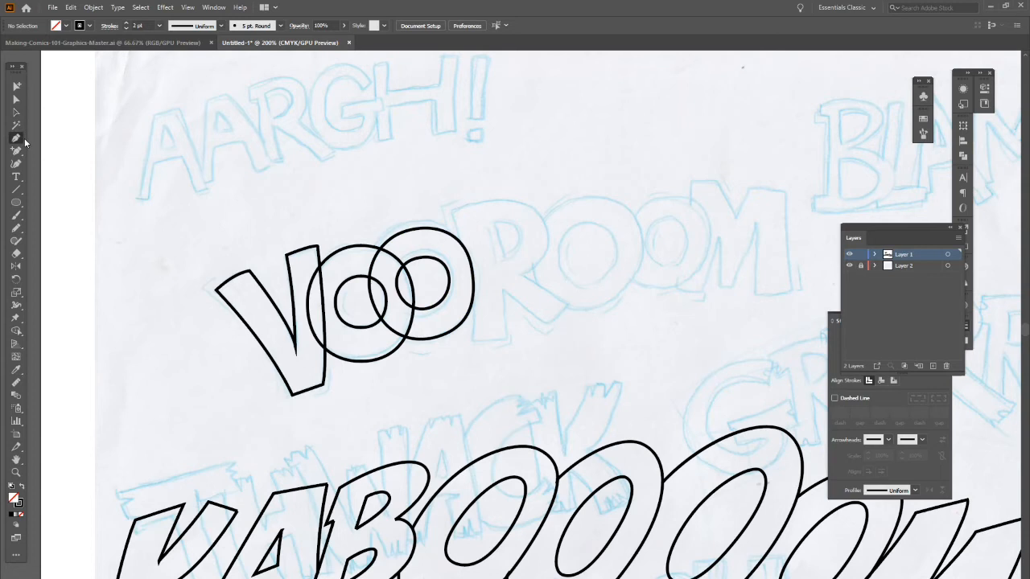
{"action": "left_click", "coordinate": [452, 214]}
{"action": "left_click_drag", "start_coordinate": [473, 339], "coordinate": [472, 418]}
{"action": "left_click", "coordinate": [473, 341]}
{"action": "left_click", "coordinate": [507, 339]}
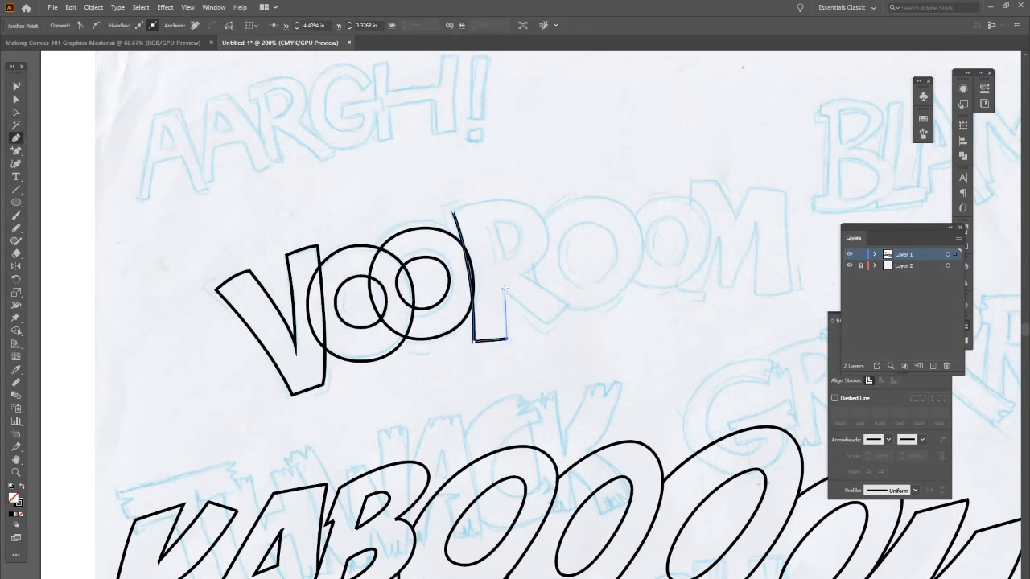
{"action": "left_click", "coordinate": [504, 288]}
{"action": "left_click", "coordinate": [503, 290]}
- Continue the R's path around its diagonal leg and back up to the notch below the bowl
{"action": "left_click_drag", "start_coordinate": [546, 322], "coordinate": [578, 288]}
{"action": "left_click", "coordinate": [546, 322]}
{"action": "left_click", "coordinate": [568, 306]}
{"action": "left_click_drag", "start_coordinate": [513, 259], "coordinate": [514, 258]}
{"action": "left_click", "coordinate": [522, 274]}
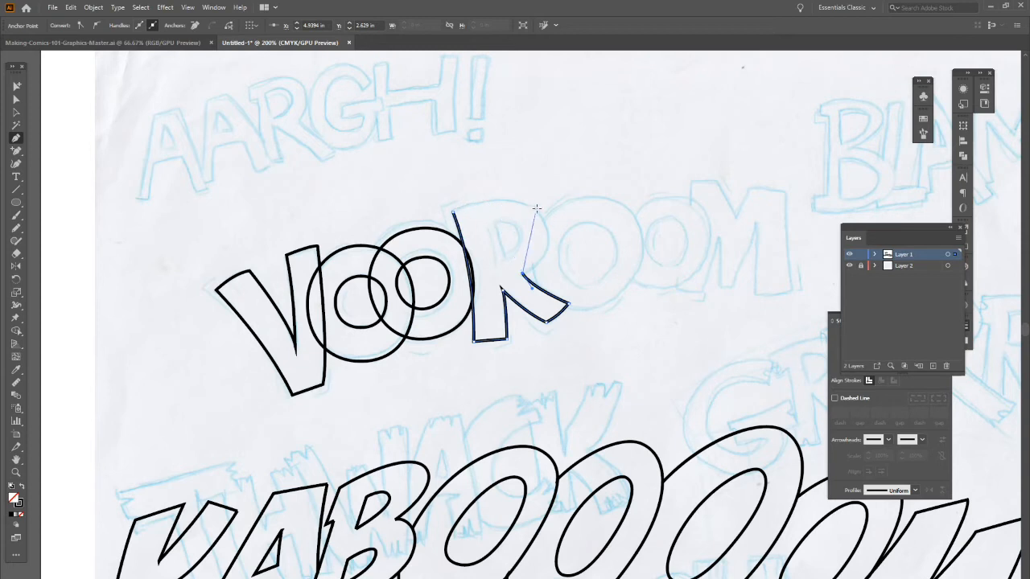
- Close the R's outer outline with curves around the bowl, placing an intermediate point on its right side
{"action": "mouse_move", "coordinate": [451, 212]}
{"action": "left_mouse_down"}
{"action": "mouse_move", "coordinate": [420, 228]}
{"action": "mouse_move", "coordinate": [311, 213]}
{"action": "mouse_move", "coordinate": [298, 226]}
{"action": "left_mouse_up"}
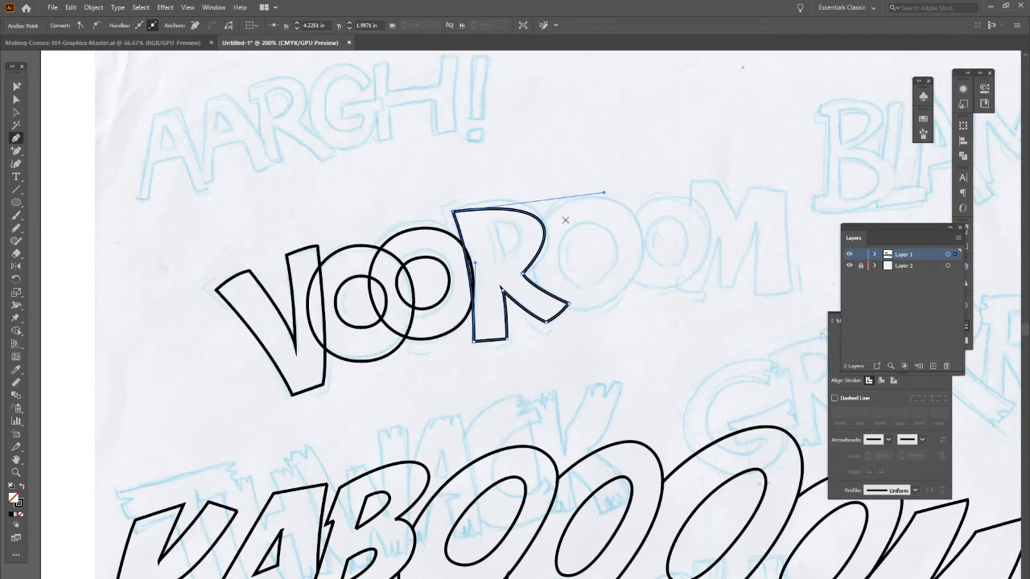
{"action": "key", "text": "ctrl+z"}
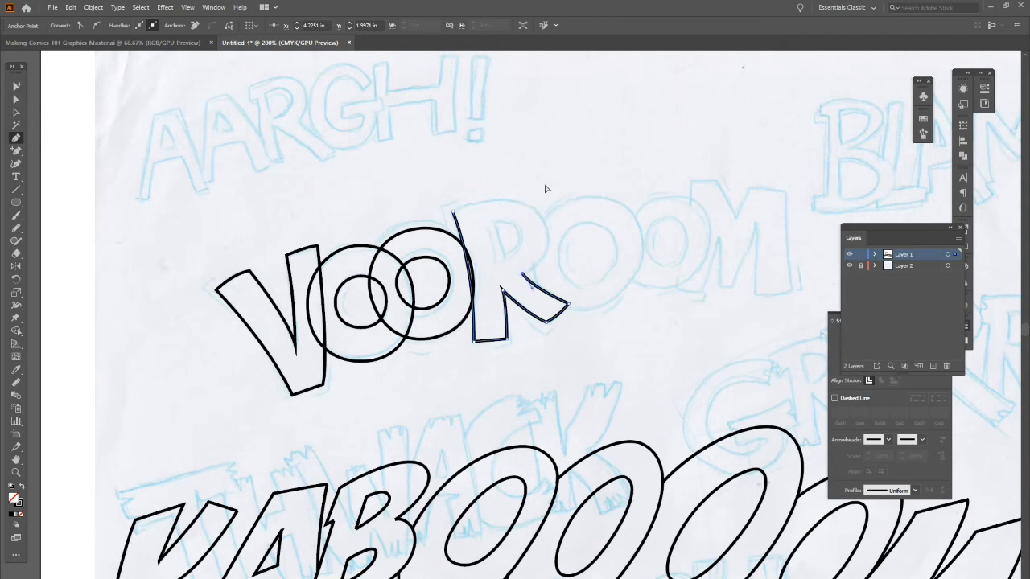
{"action": "left_click_drag", "start_coordinate": [546, 227], "coordinate": [539, 192]}
{"action": "left_click", "coordinate": [547, 228]}
{"action": "mouse_move", "coordinate": [453, 214]}
{"action": "left_mouse_down"}
{"action": "mouse_move", "coordinate": [403, 226]}
{"action": "mouse_move", "coordinate": [367, 263]}
{"action": "mouse_move", "coordinate": [358, 242]}
{"action": "mouse_move", "coordinate": [366, 246]}
{"action": "left_mouse_up"}
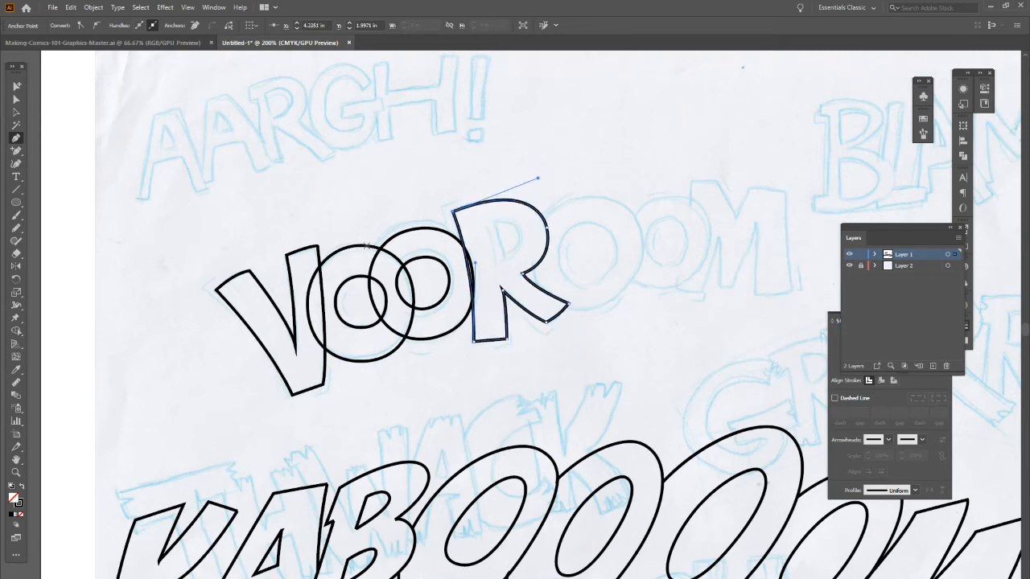
{"action": "left_click", "coordinate": [21, 115]}
{"action": "left_click", "coordinate": [36, 118]}
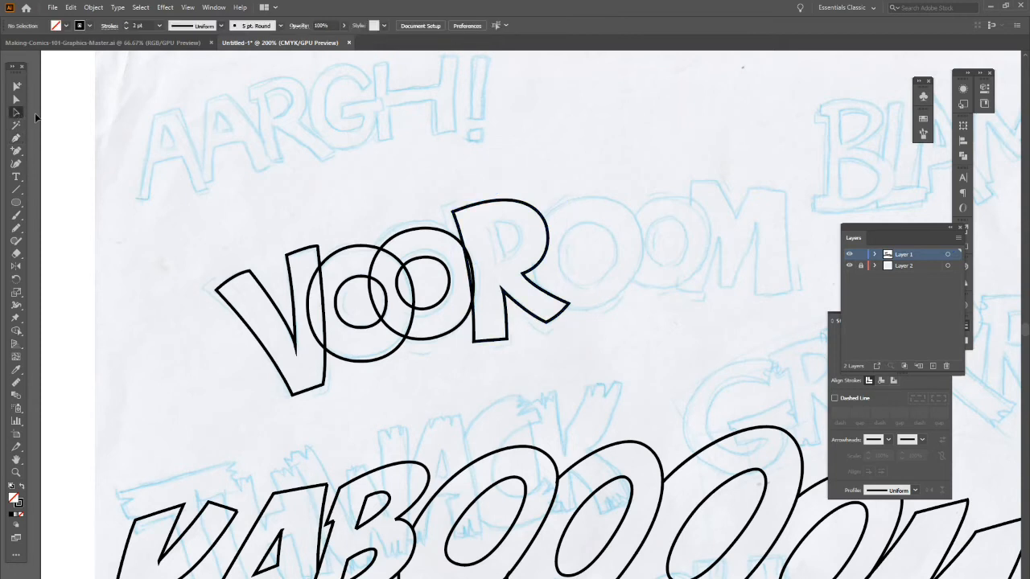
- Draw the R's counter as a closed D-shaped path and deselect it
{"action": "left_click", "coordinate": [18, 138]}
{"action": "left_click", "coordinate": [496, 224]}
{"action": "left_click", "coordinate": [503, 256]}
{"action": "left_click_drag", "start_coordinate": [519, 232], "coordinate": [469, 225]}
{"action": "left_click", "coordinate": [518, 233]}
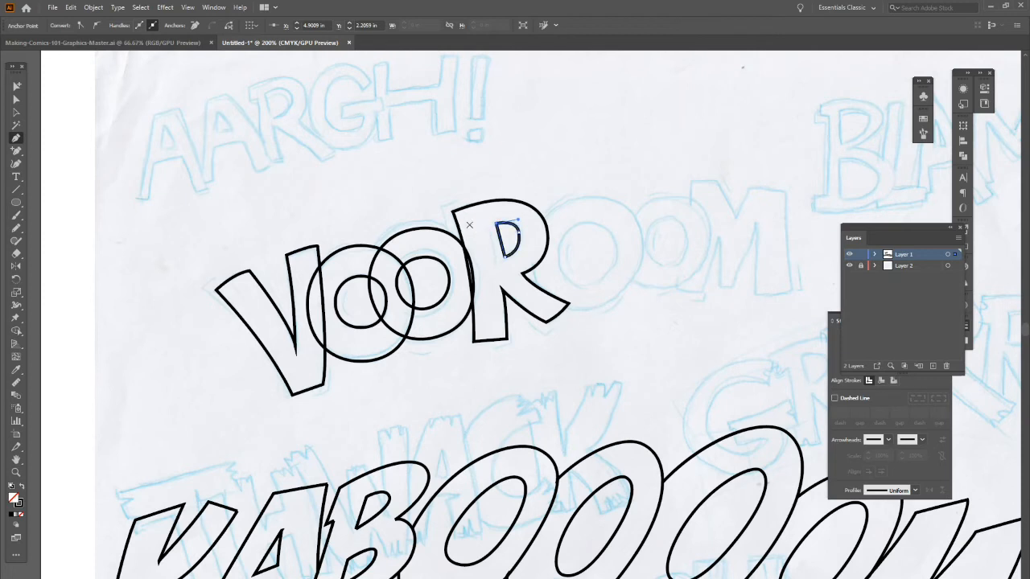
{"action": "left_click", "coordinate": [15, 112]}
{"action": "left_click", "coordinate": [66, 151]}
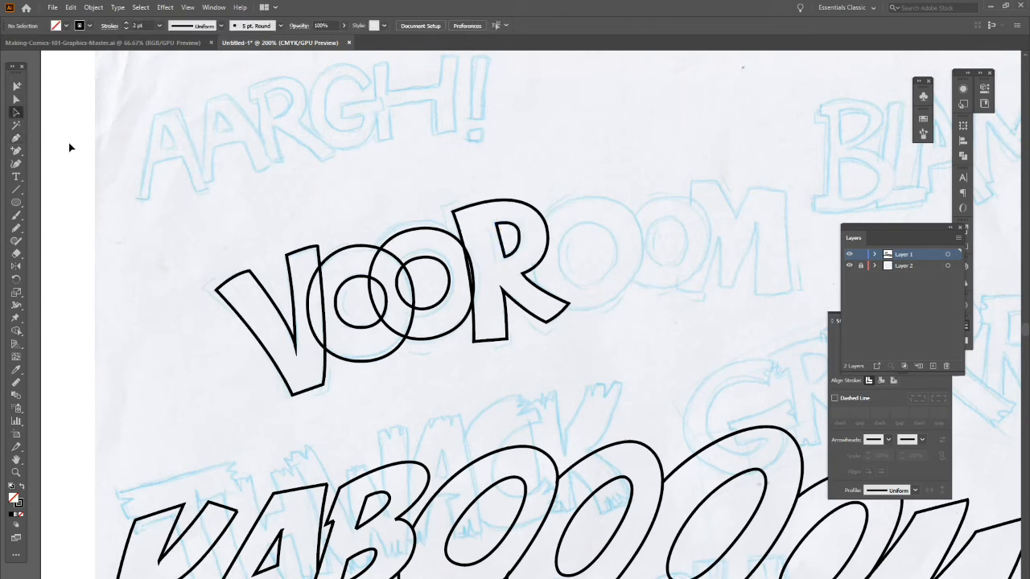
- Copy the first pair of Os onto the second pair in the sketch and resize their rings to match
{"action": "left_click", "coordinate": [17, 99]}
{"action": "left_click_drag", "start_coordinate": [369, 236], "coordinate": [426, 345]}
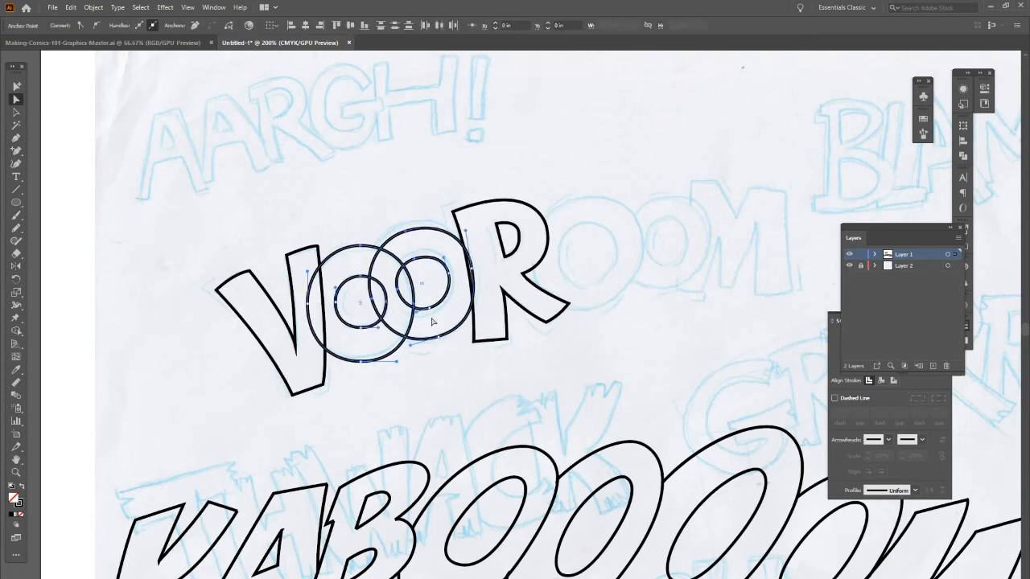
{"action": "left_click", "coordinate": [17, 113]}
{"action": "left_click_drag", "start_coordinate": [359, 195], "coordinate": [660, 293]}
{"action": "left_click_drag", "start_coordinate": [683, 172], "coordinate": [702, 195]}
{"action": "left_click_drag", "start_coordinate": [676, 243], "coordinate": [690, 239]}
{"action": "left_click", "coordinate": [701, 338]}
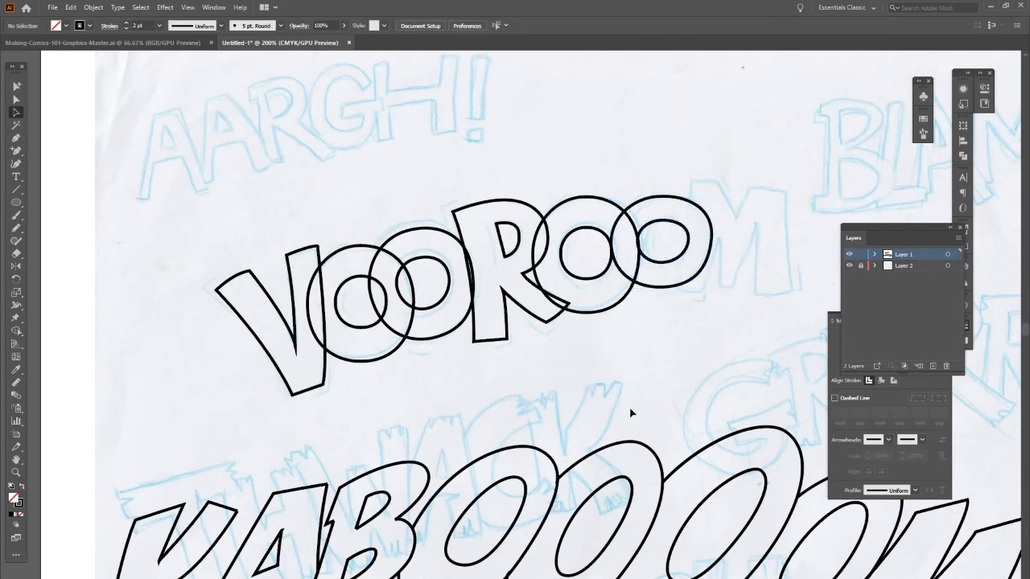
{"action": "left_click", "coordinate": [613, 306]}
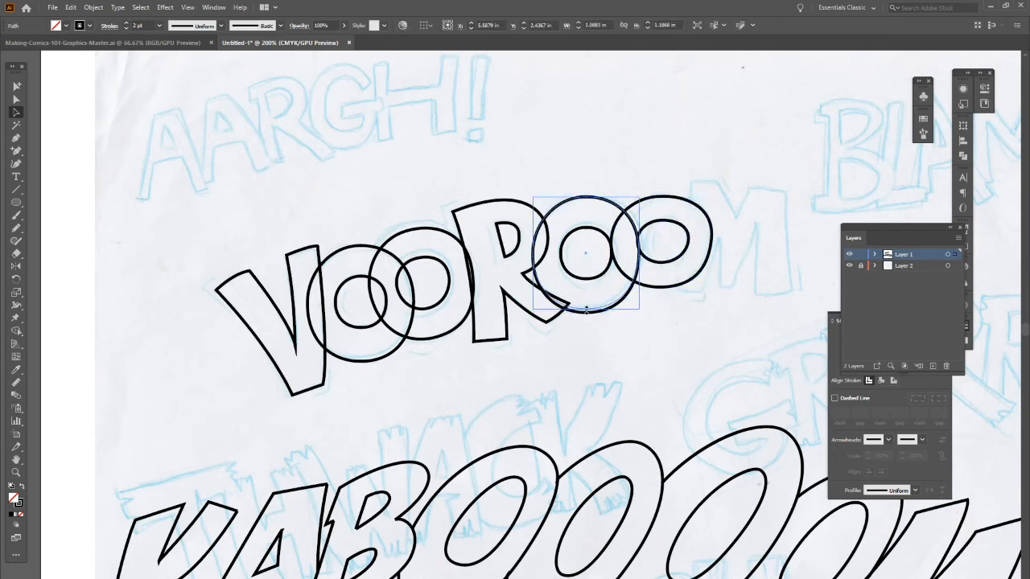
{"action": "left_click", "coordinate": [630, 346]}
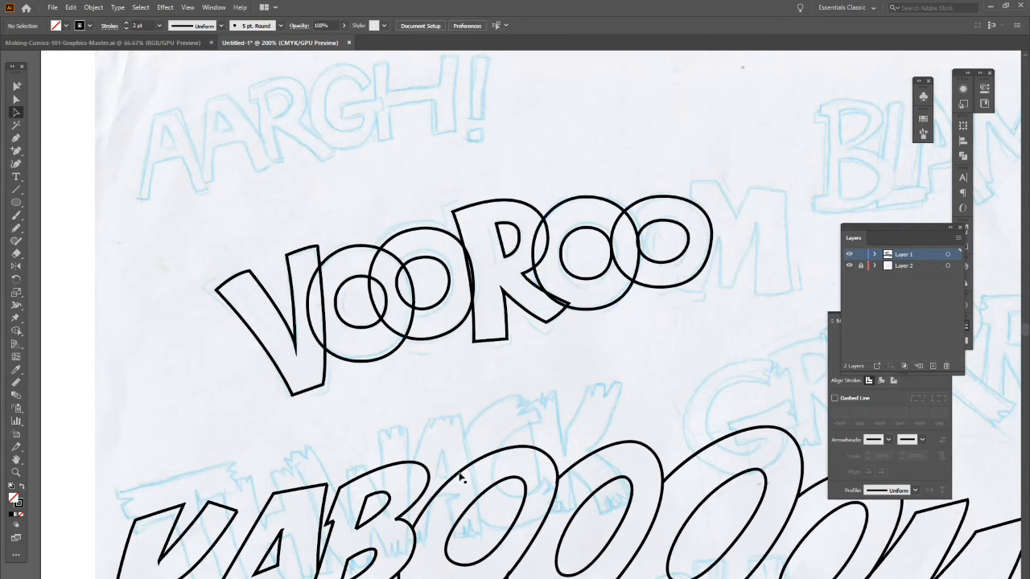
- Trace the M's left leg from its top corner around the foot and up to the first inner notch
{"action": "left_click", "coordinate": [17, 139]}
{"action": "left_click", "coordinate": [692, 182]}
{"action": "mouse_move", "coordinate": [675, 290]}
{"action": "left_mouse_down"}
{"action": "mouse_move", "coordinate": [641, 328]}
{"action": "mouse_move", "coordinate": [647, 346]}
{"action": "left_mouse_up"}
{"action": "left_click", "coordinate": [674, 291]}
{"action": "left_click", "coordinate": [702, 293]}
{"action": "left_click_drag", "start_coordinate": [719, 239], "coordinate": [723, 210]}
{"action": "left_click", "coordinate": [718, 239]}
{"action": "left_click", "coordinate": [715, 301]}
{"action": "key", "text": "ctrl+a"}
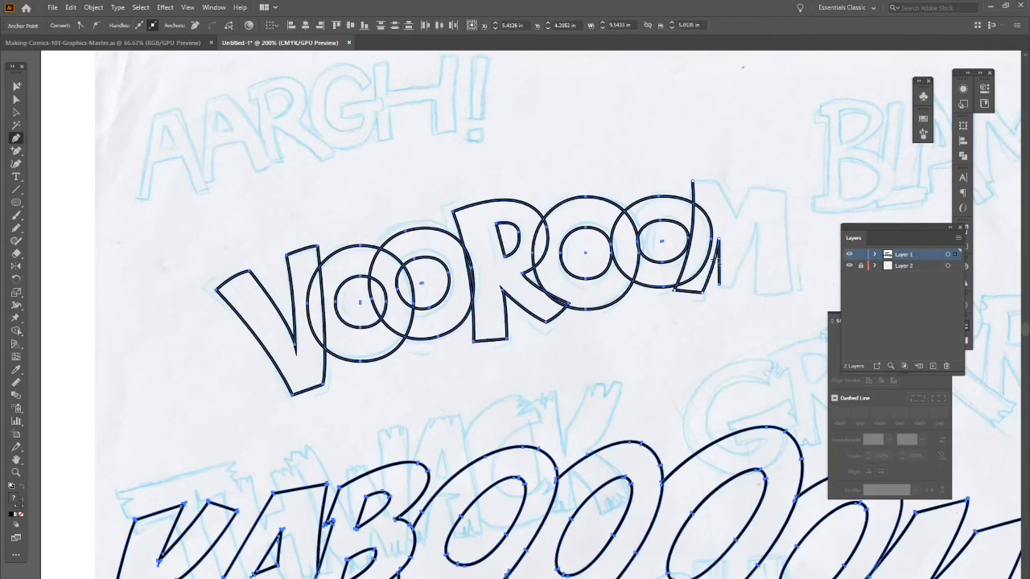
{"action": "left_click", "coordinate": [718, 239]}
- Continue the M's path across its flat middle point, up to the second notch and around the right foot
{"action": "left_click_drag", "start_coordinate": [719, 283], "coordinate": [715, 304]}
{"action": "left_click", "coordinate": [738, 283]}
{"action": "left_click", "coordinate": [757, 228]}
{"action": "left_click", "coordinate": [756, 294]}
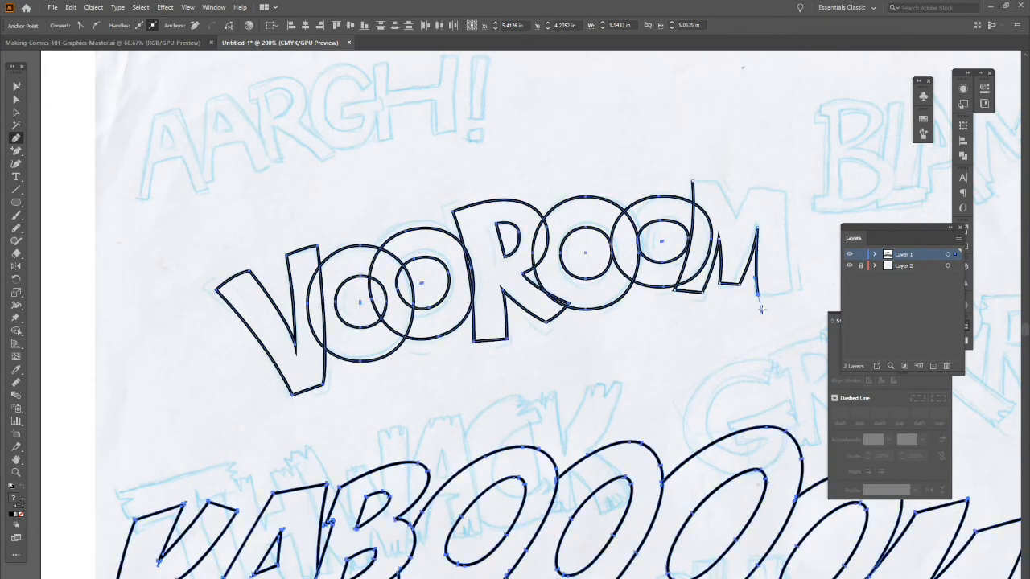
{"action": "left_click", "coordinate": [757, 295]}
{"action": "left_click_drag", "start_coordinate": [794, 288], "coordinate": [803, 281]}
{"action": "left_click", "coordinate": [793, 289]}
- Trace the M's right edge and upper V-shaped notch, then close the outline at its starting corner and deselect
{"action": "left_click_drag", "start_coordinate": [787, 192], "coordinate": [788, 158]}
{"action": "key", "text": "ctrl+a"}
{"action": "left_click", "coordinate": [788, 191]}
{"action": "left_click", "coordinate": [748, 186]}
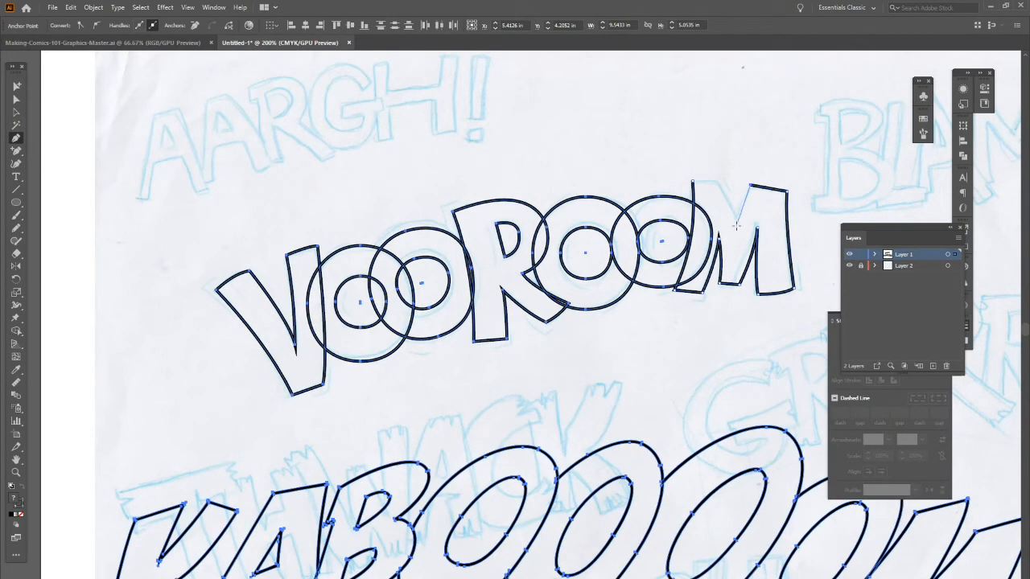
{"action": "left_click", "coordinate": [731, 236]}
{"action": "mouse_move", "coordinate": [718, 183]}
{"action": "left_mouse_down"}
{"action": "mouse_move", "coordinate": [712, 192]}
{"action": "mouse_move", "coordinate": [710, 171]}
{"action": "left_mouse_up"}
{"action": "left_click", "coordinate": [717, 180]}
{"action": "left_click", "coordinate": [694, 179]}
{"action": "left_click", "coordinate": [692, 179]}
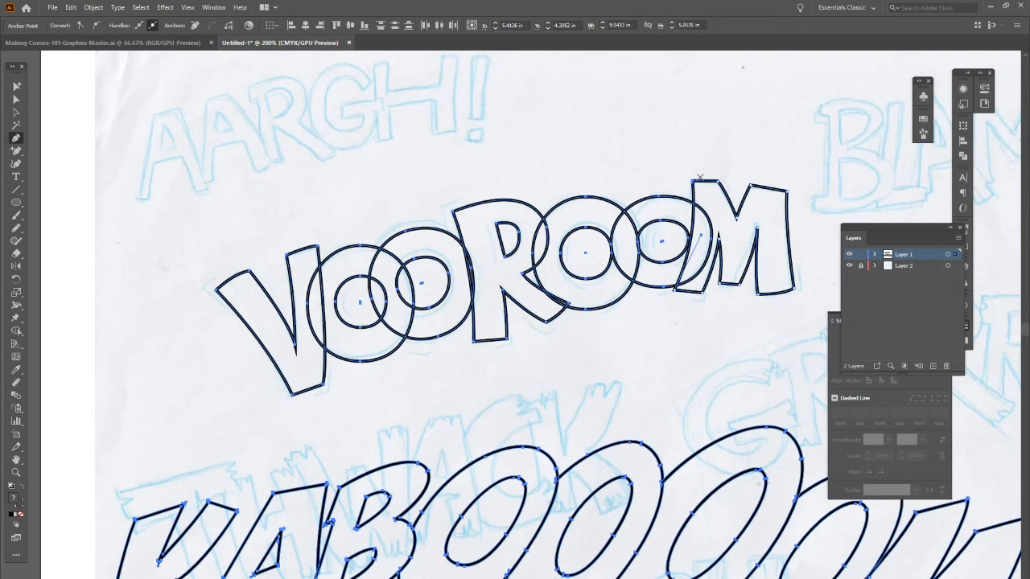
{"action": "left_click", "coordinate": [16, 99]}
{"action": "left_click", "coordinate": [74, 213]}
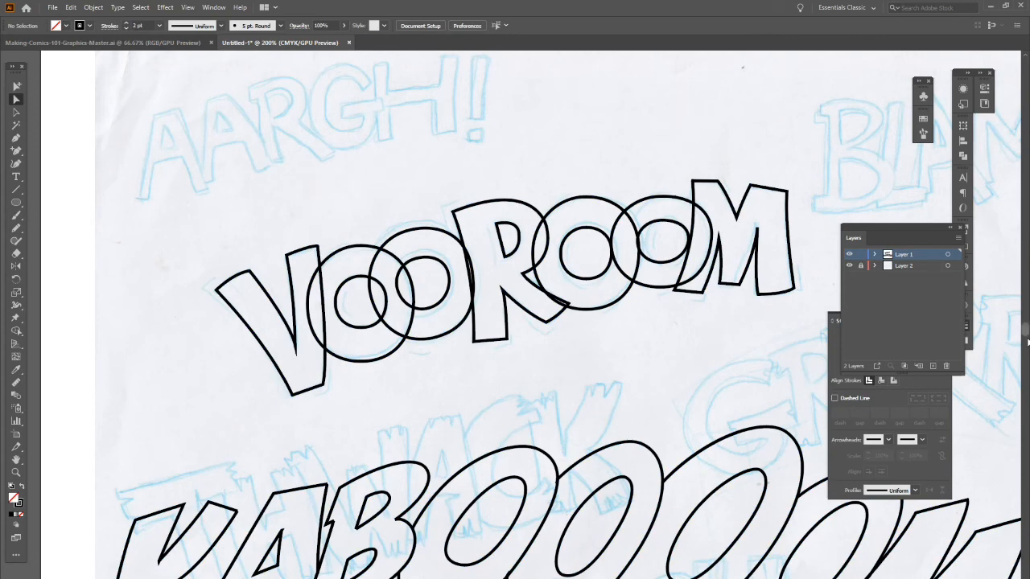
- Select all the VOOROOM outlines and place a copy above and slightly left of the original
{"action": "mouse_move", "coordinate": [1026, 329]}
{"action": "left_mouse_down"}
{"action": "mouse_move", "coordinate": [1026, 342]}
{"action": "mouse_move", "coordinate": [1026, 333]}
{"action": "left_mouse_up"}
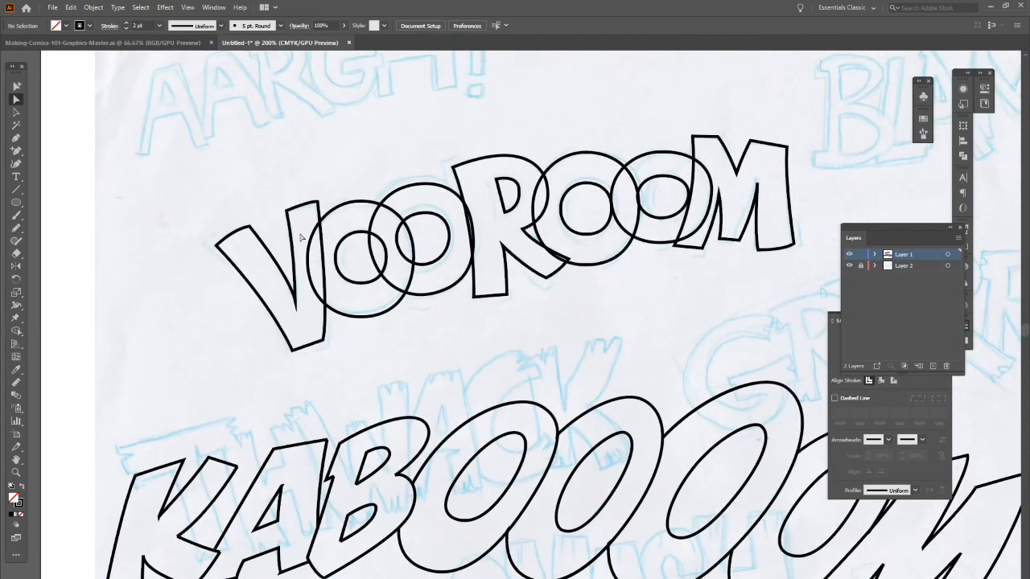
{"action": "left_click", "coordinate": [18, 113]}
{"action": "left_click_drag", "start_coordinate": [235, 184], "coordinate": [800, 307]}
{"action": "left_click", "coordinate": [694, 346]}
{"action": "left_click_drag", "start_coordinate": [214, 134], "coordinate": [784, 329]}
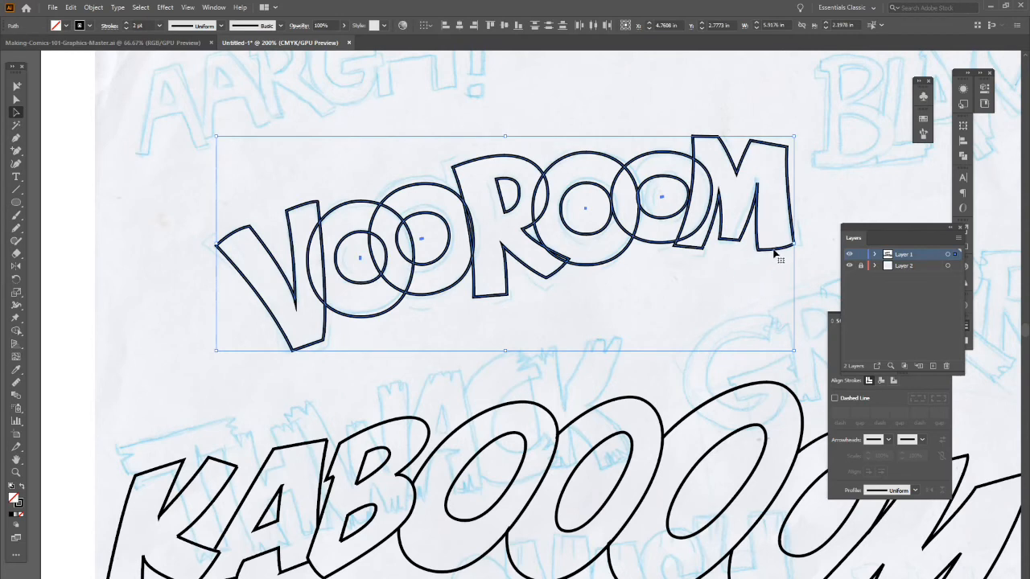
{"action": "left_click_drag", "start_coordinate": [773, 254], "coordinate": [712, 75]}
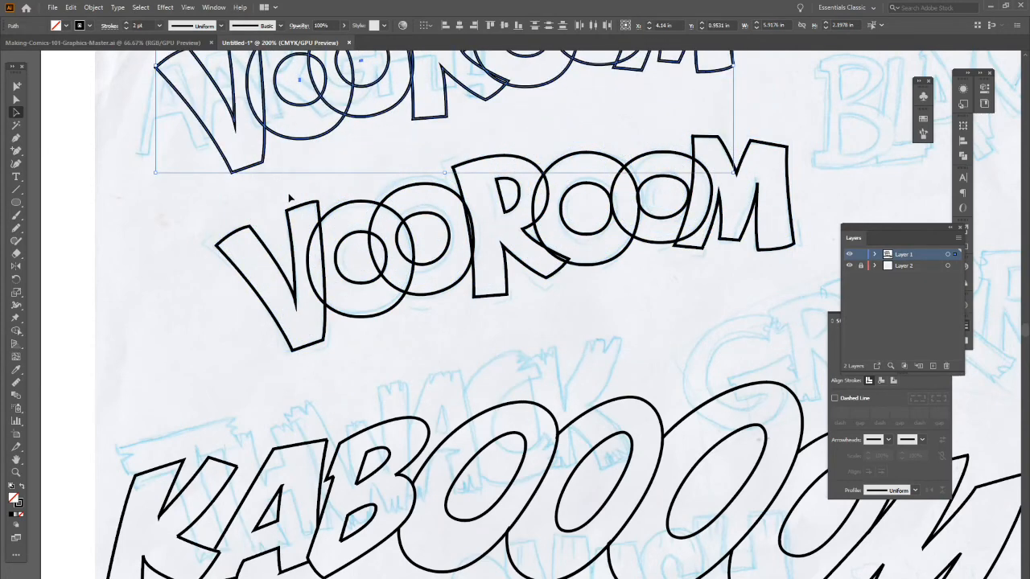
{"action": "left_click", "coordinate": [693, 127]}
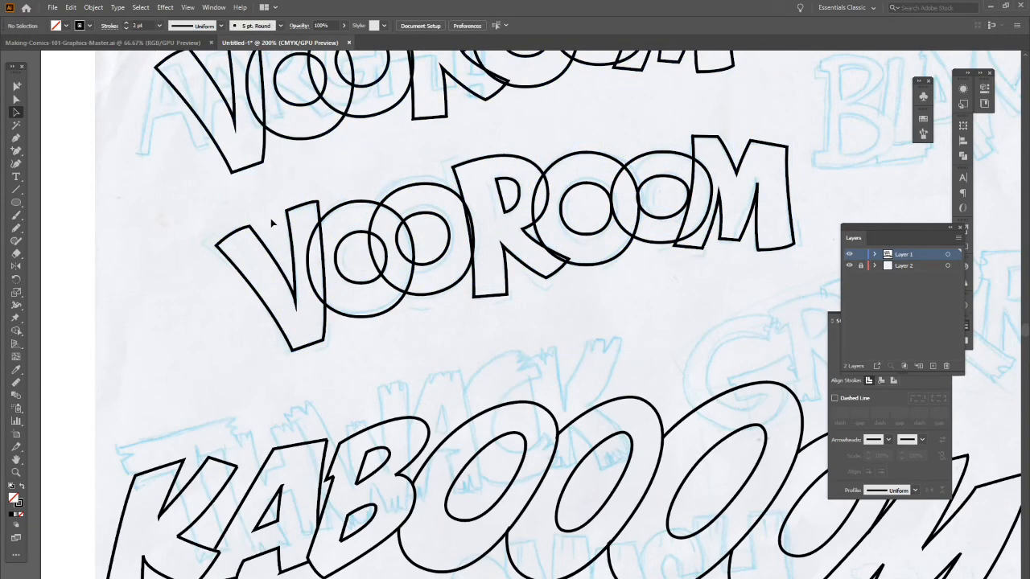
- Expand the original VOOROOM's strokes into filled shapes
{"action": "left_click_drag", "start_coordinate": [313, 225], "coordinate": [793, 276]}
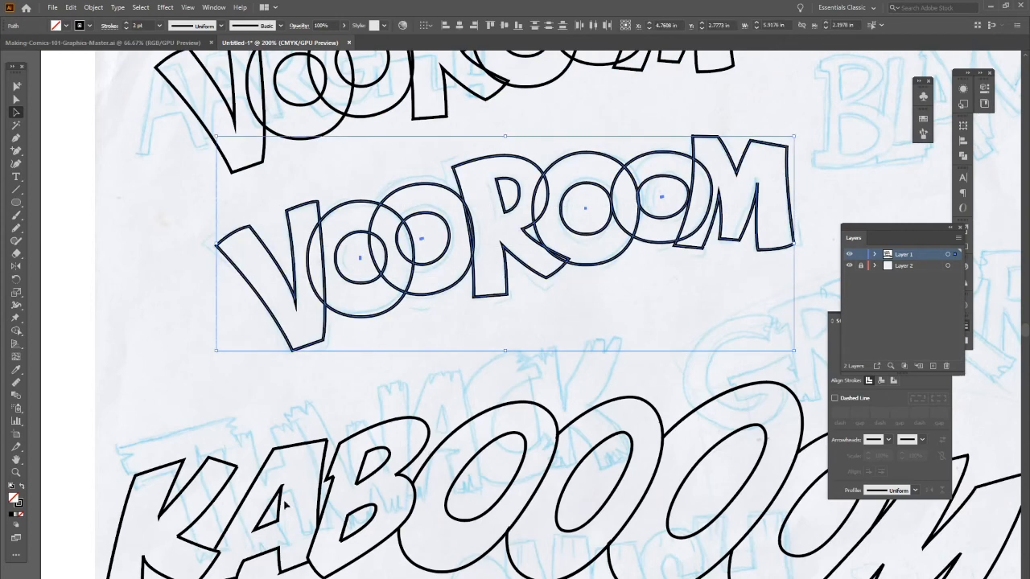
{"action": "left_click", "coordinate": [94, 8]}
{"action": "left_click", "coordinate": [117, 135]}
{"action": "left_click", "coordinate": [498, 382]}
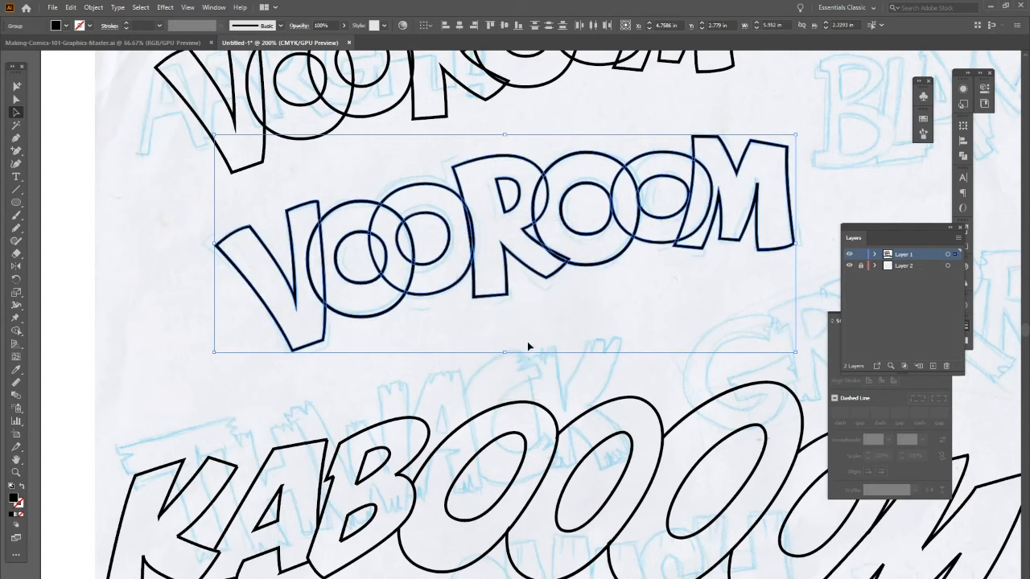
{"action": "left_click", "coordinate": [381, 397]}
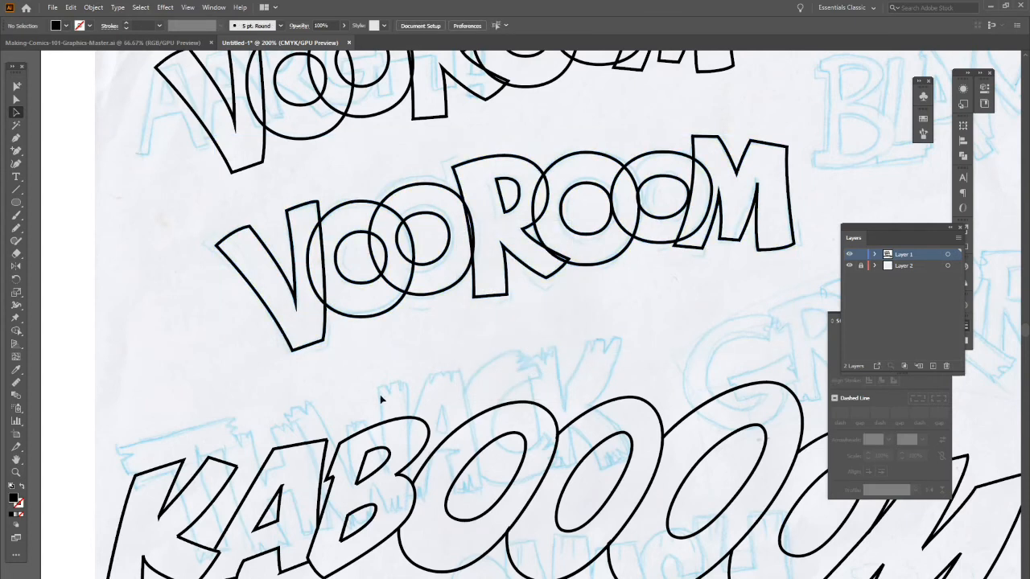
- Erase the part of the V's right edge that lies inside the first O of the expanded VOOROOM
{"action": "left_click", "coordinate": [326, 332]}
{"action": "left_click", "coordinate": [16, 253]}
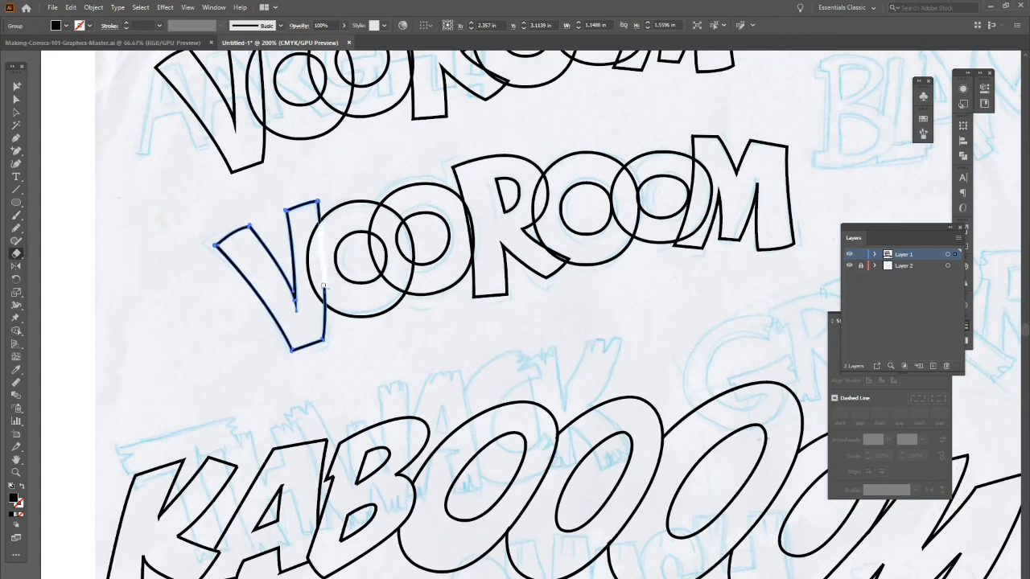
{"action": "left_click_drag", "start_coordinate": [324, 265], "coordinate": [325, 224]}
{"action": "left_click", "coordinate": [17, 100]}
{"action": "left_click", "coordinate": [73, 126]}
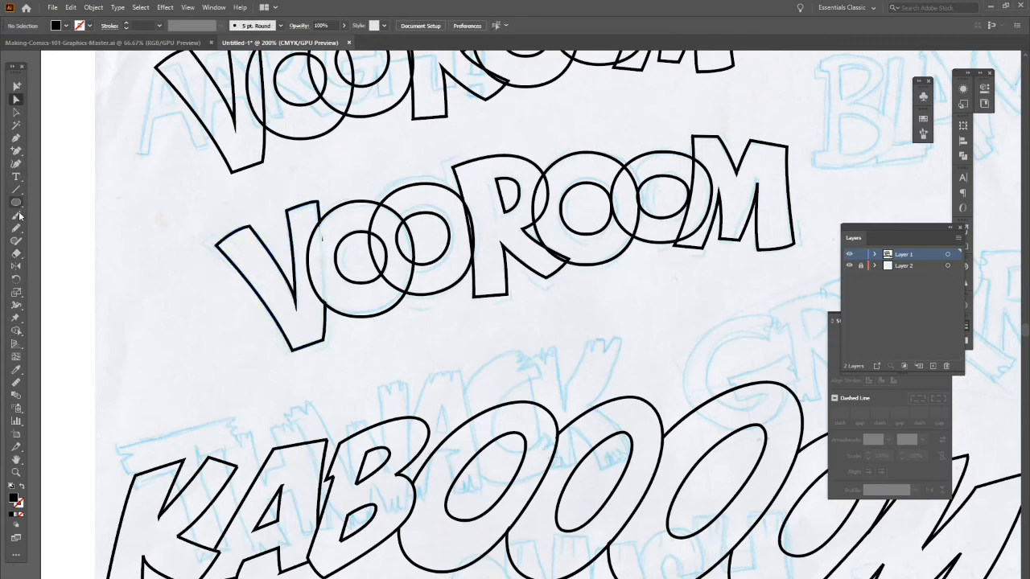
{"action": "left_click", "coordinate": [16, 254]}
{"action": "left_click", "coordinate": [16, 112]}
- Select the KABOOOOM lettering and enlarge it proportionally to about 27.1 in wide
{"action": "left_click", "coordinate": [16, 472]}
{"action": "left_click", "coordinate": [684, 482], "text": "alt"}
{"action": "left_click", "coordinate": [592, 374], "text": "alt"}
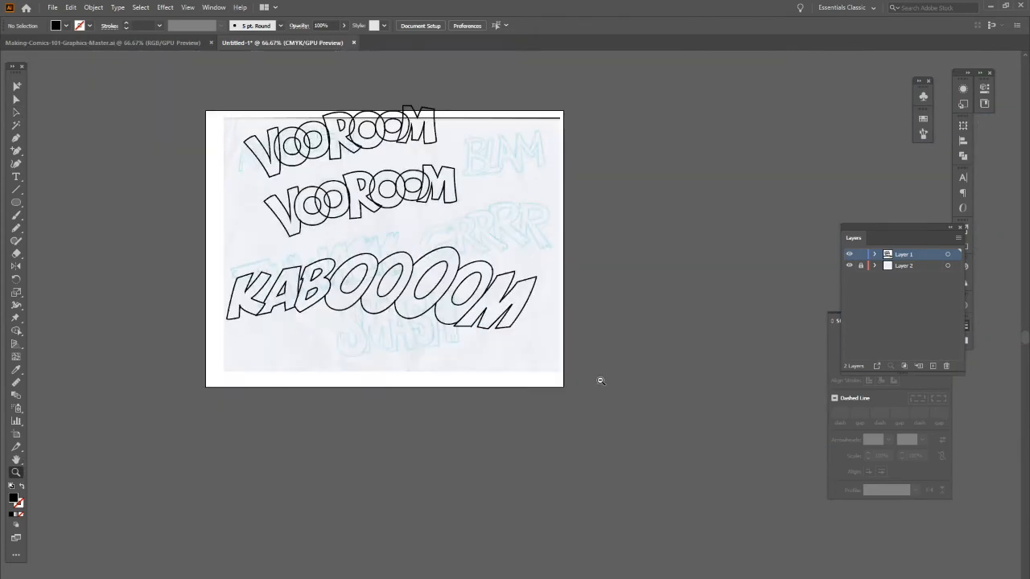
{"action": "left_click", "coordinate": [16, 111]}
{"action": "left_click_drag", "start_coordinate": [235, 274], "coordinate": [609, 360]}
{"action": "left_click", "coordinate": [625, 352]}
{"action": "left_click_drag", "start_coordinate": [207, 268], "coordinate": [559, 363]}
{"action": "left_click", "coordinate": [564, 344]}
{"action": "left_click", "coordinate": [525, 323]}
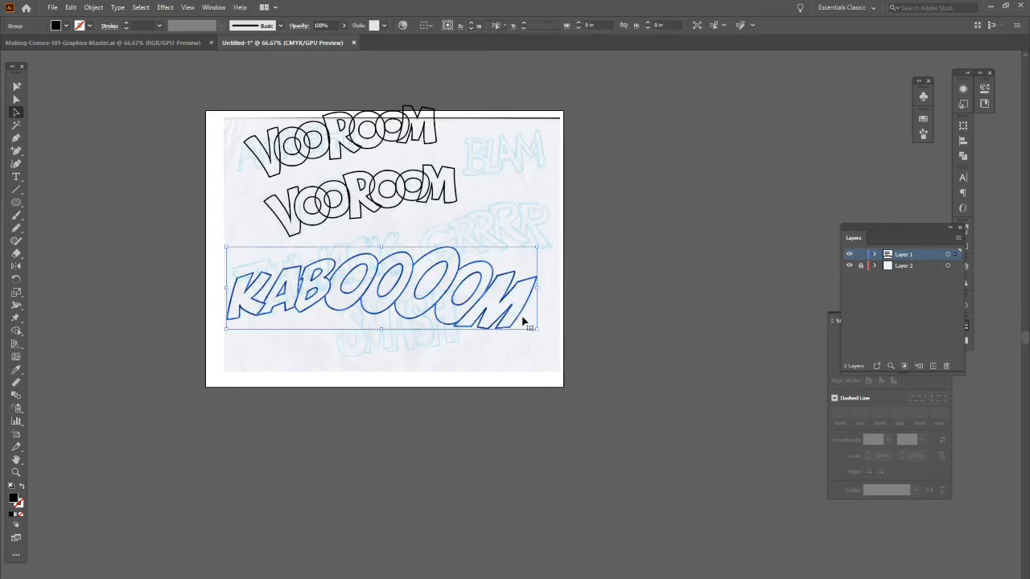
{"action": "left_click_drag", "start_coordinate": [539, 333], "coordinate": [1011, 206]}
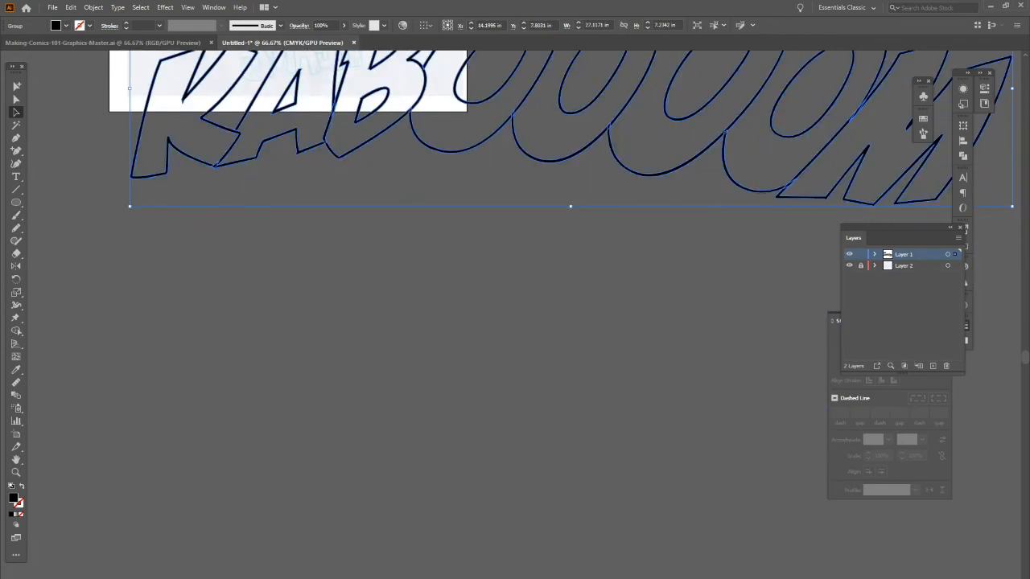
- Move the enlarged KABOOOOM slightly up and to the right, and deselect it
{"action": "left_click_drag", "start_coordinate": [1023, 357], "coordinate": [1026, 339]}
{"action": "left_click", "coordinate": [526, 337]}
{"action": "left_click_drag", "start_coordinate": [505, 292], "coordinate": [510, 276]}
{"action": "left_click", "coordinate": [505, 259]}
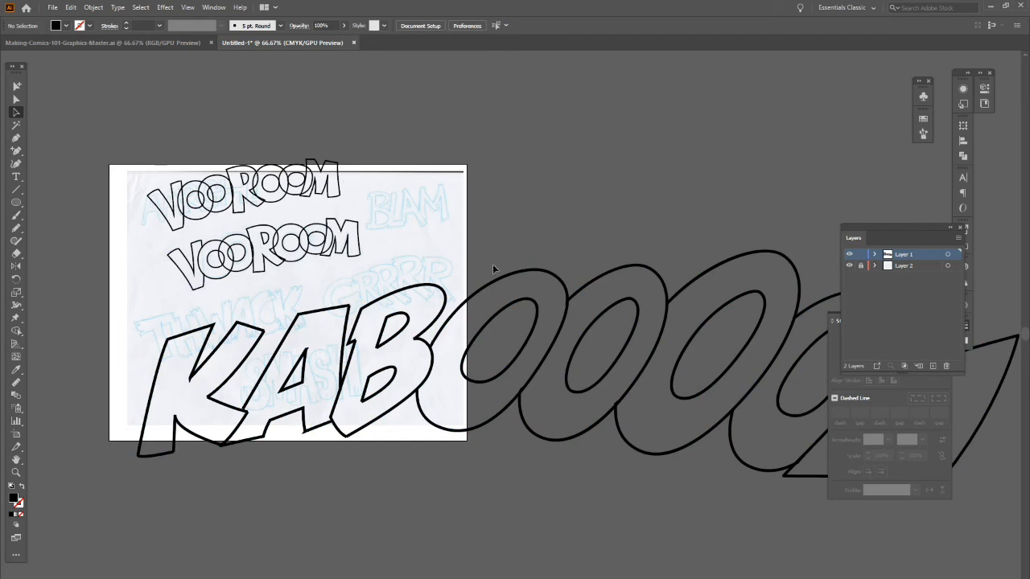
- Shrink KABOOOOM to nearly the page width and position it below the two VOOROOM words
{"action": "left_click", "coordinate": [677, 443]}
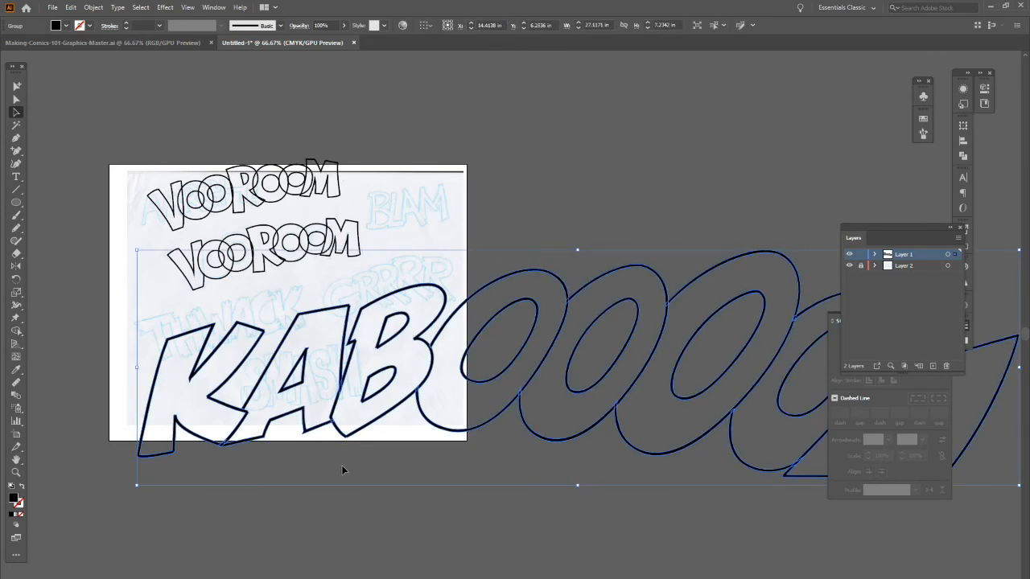
{"action": "left_click_drag", "start_coordinate": [137, 249], "coordinate": [572, 366]}
{"action": "left_click_drag", "start_coordinate": [724, 465], "coordinate": [290, 360]}
{"action": "left_click_drag", "start_coordinate": [558, 280], "coordinate": [451, 306]}
{"action": "left_click_drag", "start_coordinate": [366, 320], "coordinate": [369, 302]}
{"action": "left_click", "coordinate": [547, 292]}
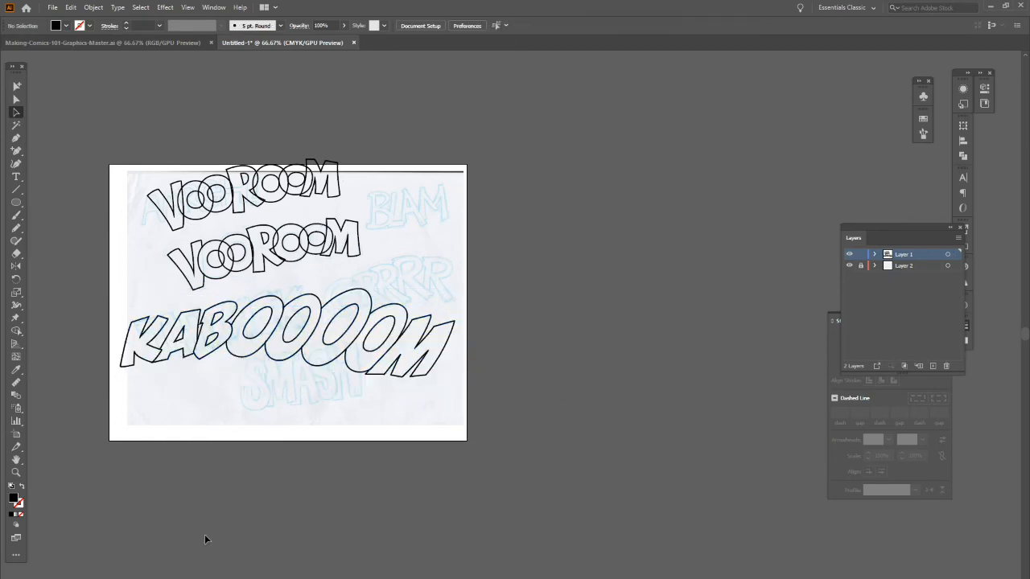
{"action": "left_click", "coordinate": [15, 472]}
{"action": "left_click", "coordinate": [304, 295]}
{"action": "left_click_drag", "start_coordinate": [575, 322], "coordinate": [585, 326]}
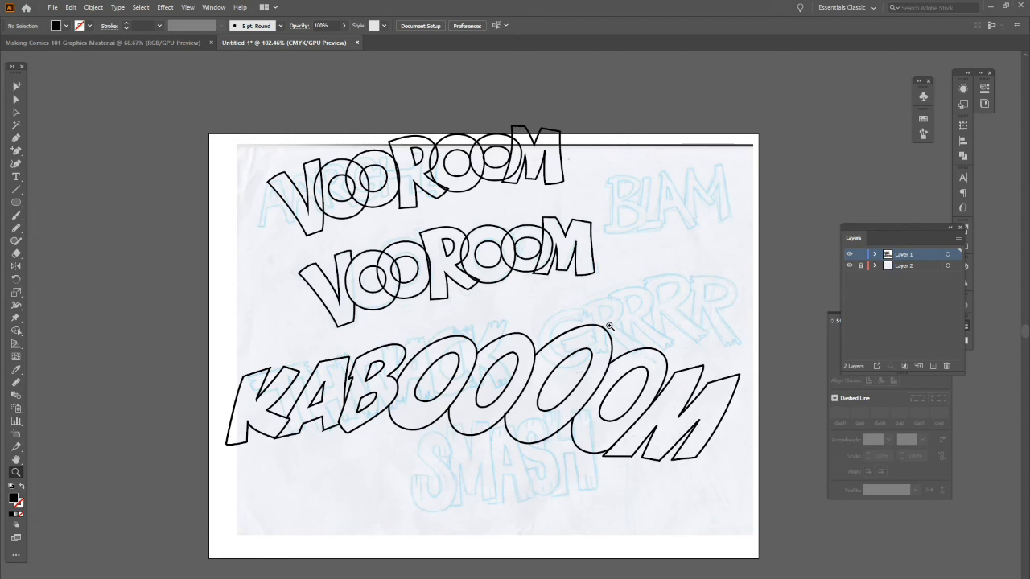
{"action": "left_click", "coordinate": [16, 112]}
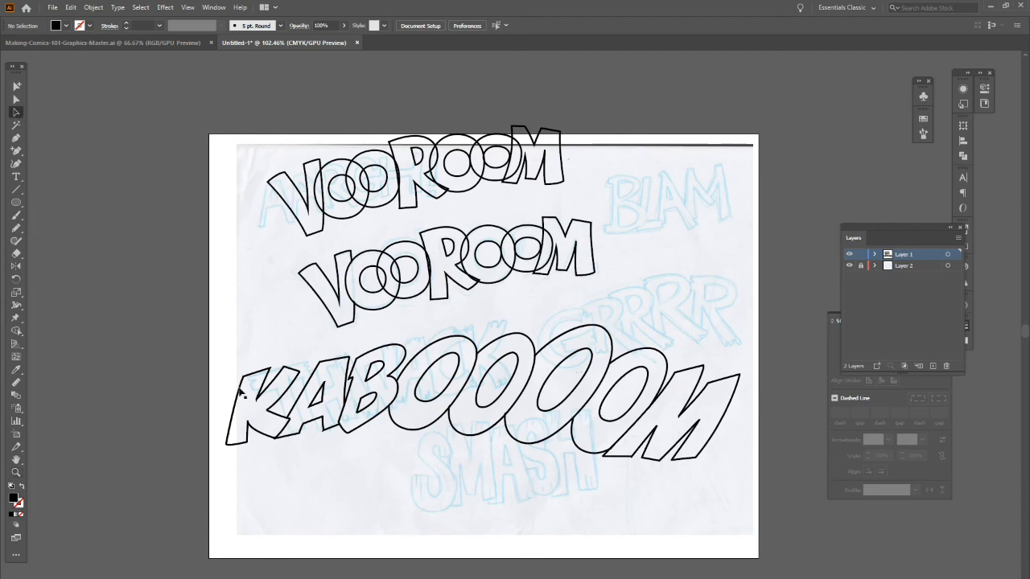